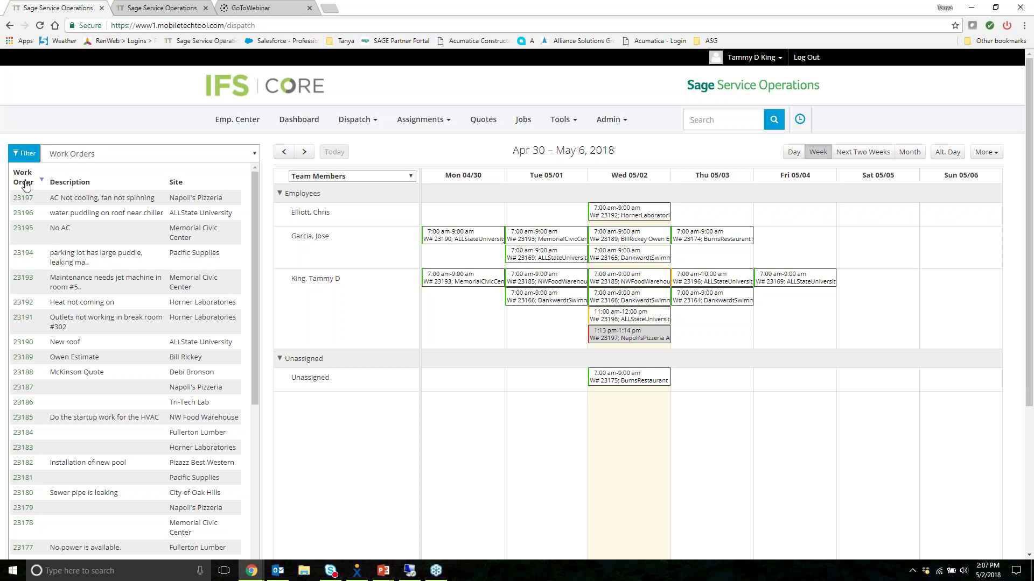
Examine the work order filter criteria and the available display columns, leaving the list's filter unapplied.
left_click(26, 158)
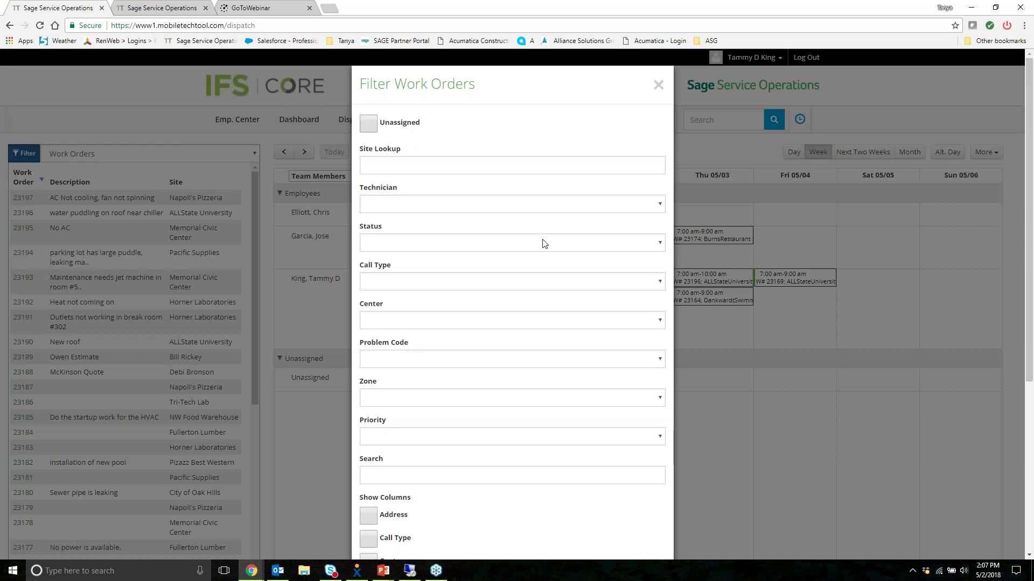
scroll(545, 242, "down", 1)
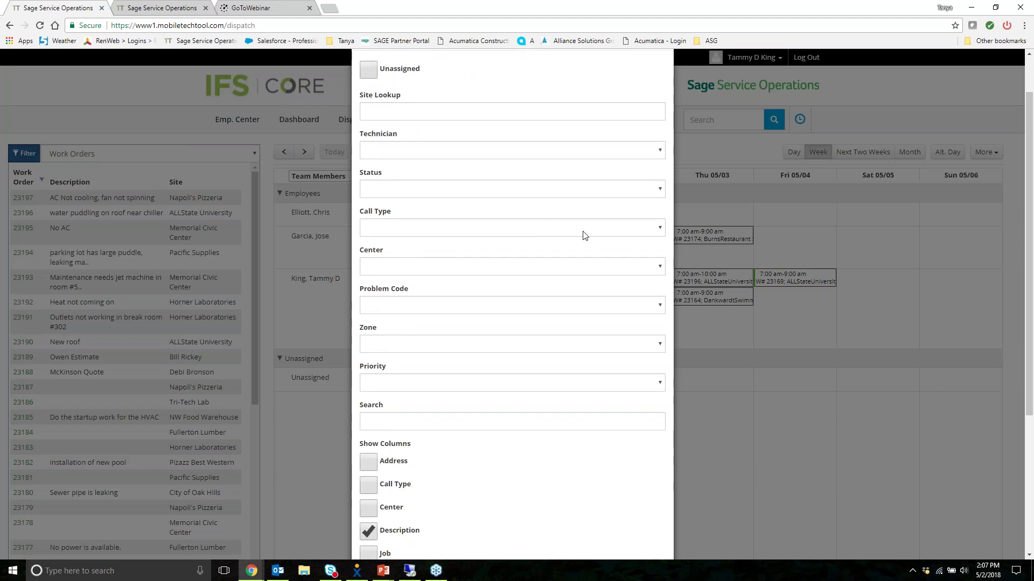
scroll(464, 306, "down", 1)
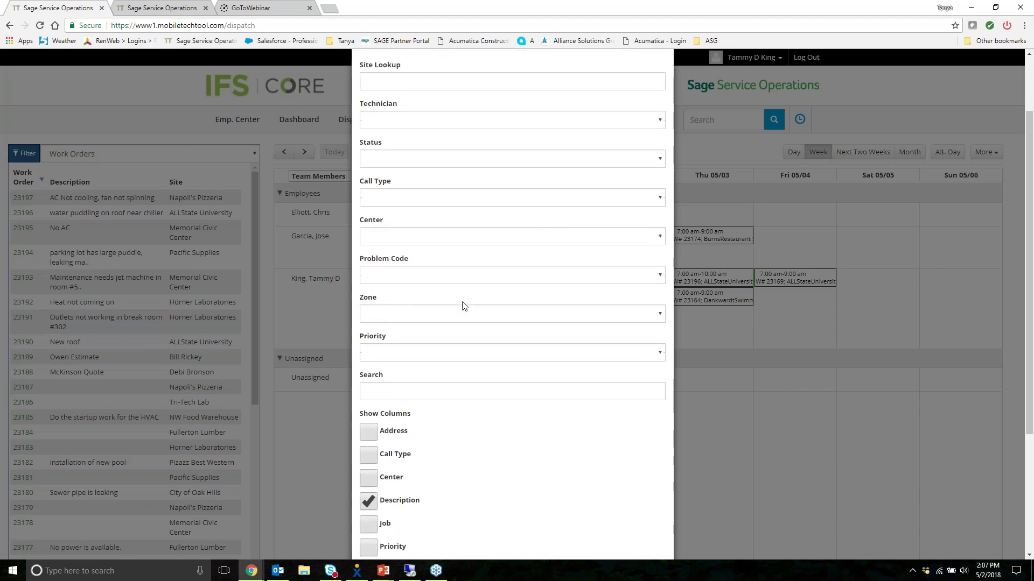
scroll(464, 306, "down", 4)
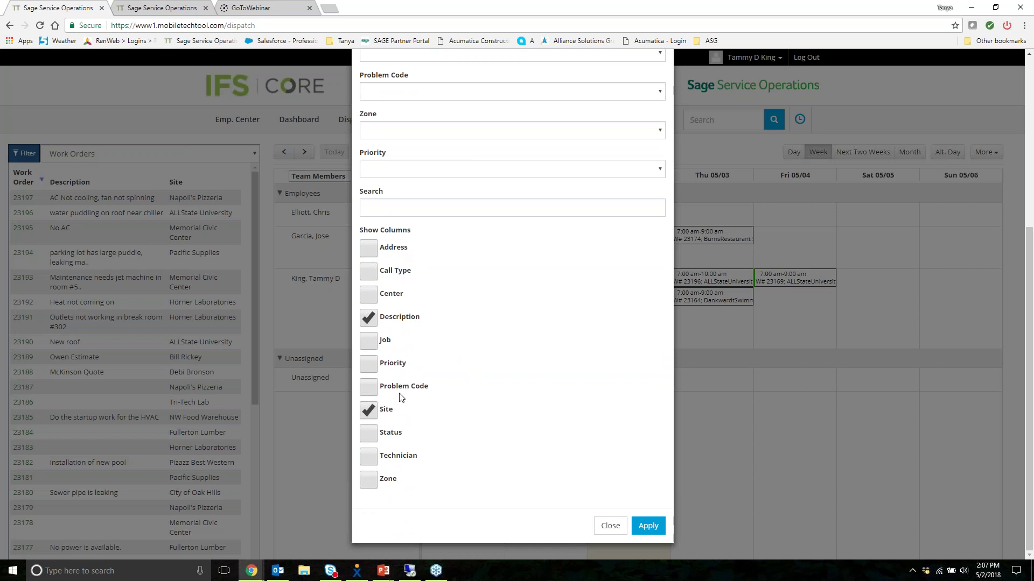
left_click(602, 531)
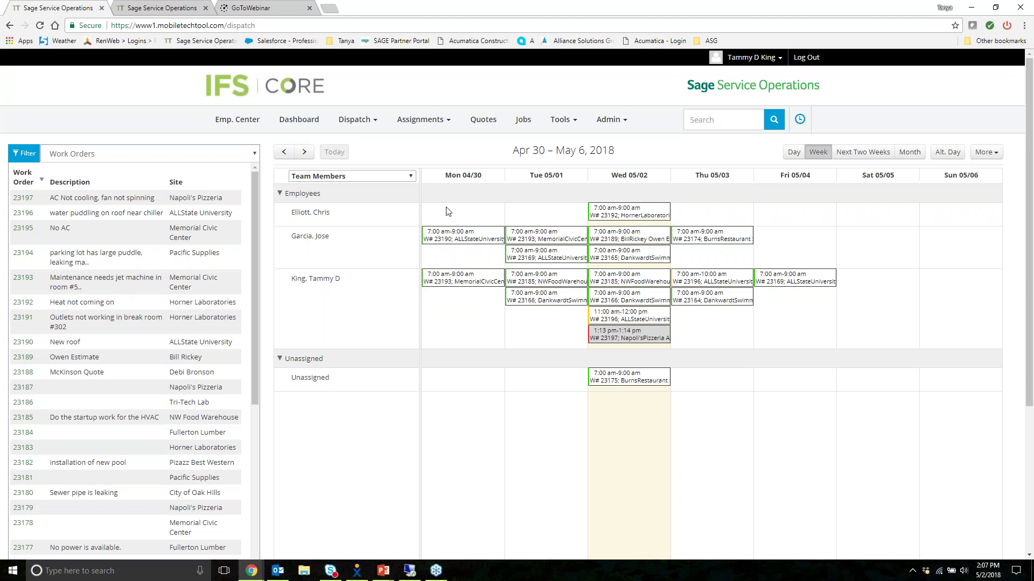
View the dispatch board for the next two weeks and for the month, returning it to the week view.
mouse_move(626, 232)
left_click(853, 153)
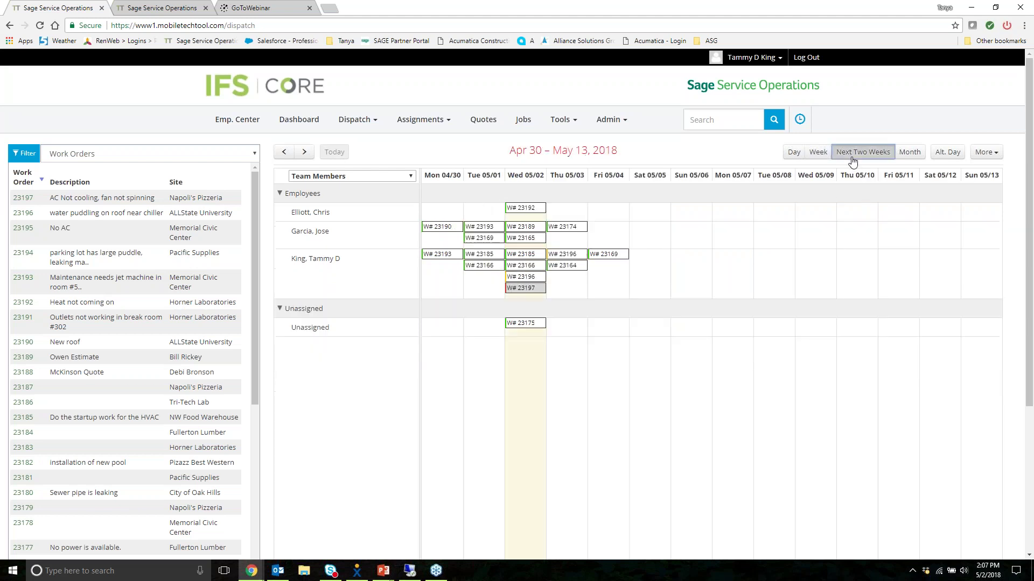
left_click(908, 153)
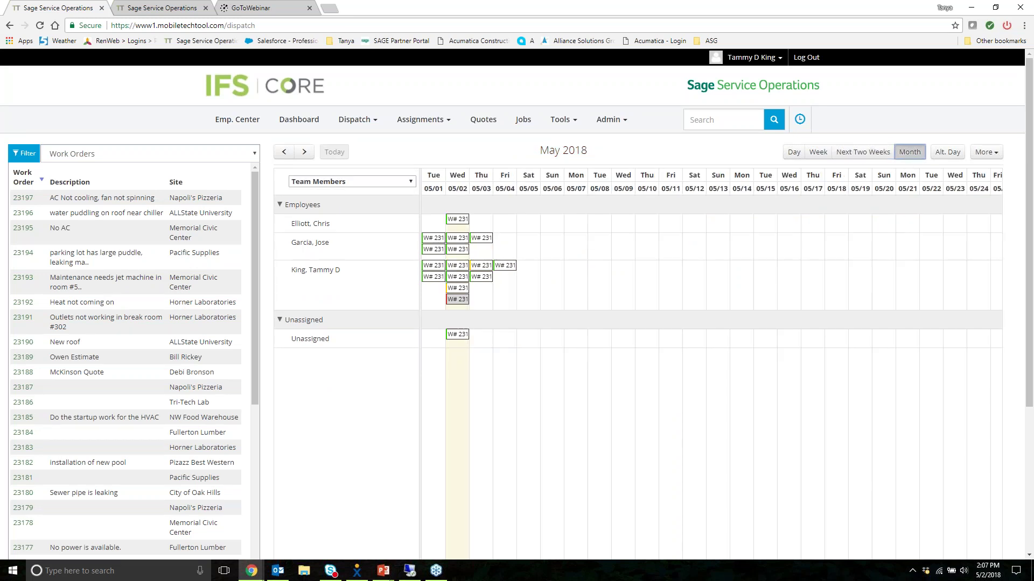
left_click(816, 156)
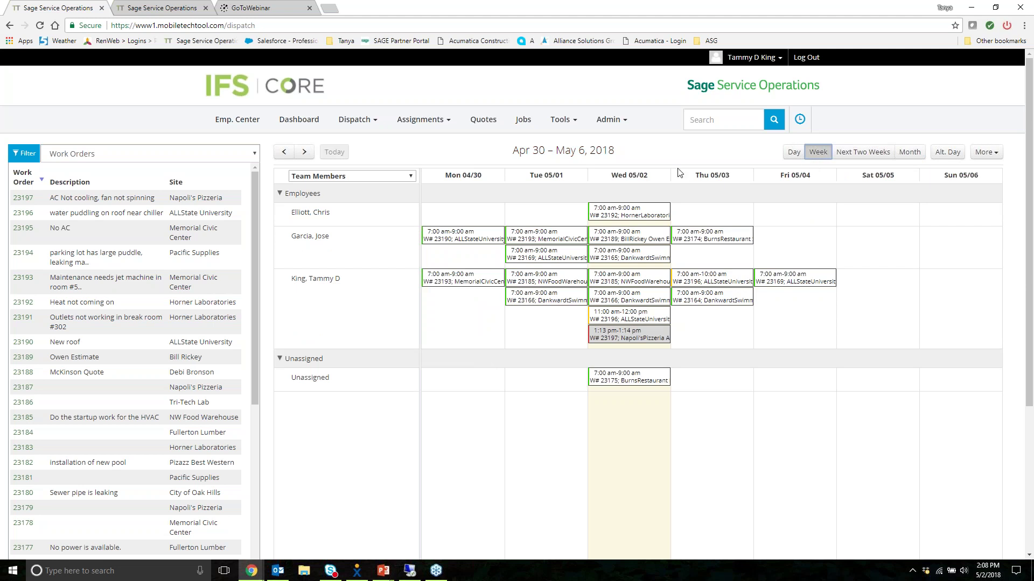
Set the dispatch board's employee group to All.
left_click(303, 178)
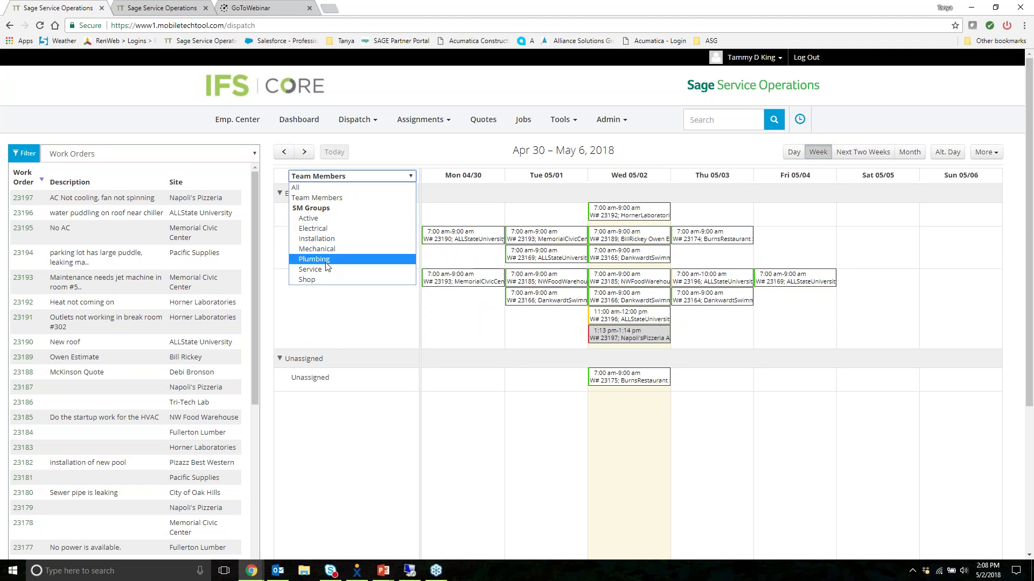
left_click(331, 188)
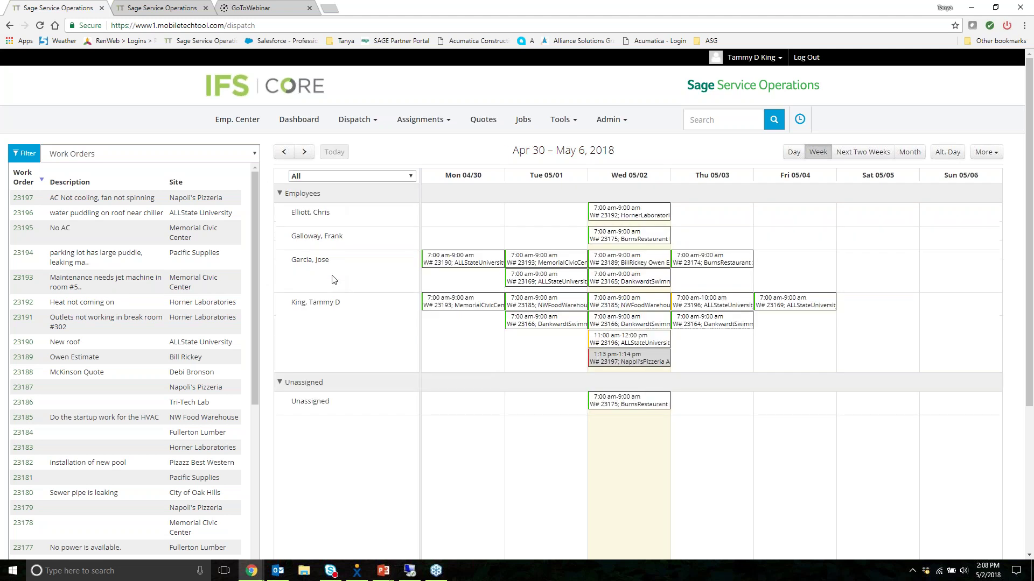
Reschedule the second employee's Wednesday Dankwardt Swimming Pool assignment to Thursday 05/03 and view the Napoli's Pizzeria assignment's details.
mouse_move(340, 215)
left_click_drag(630, 277, 706, 261)
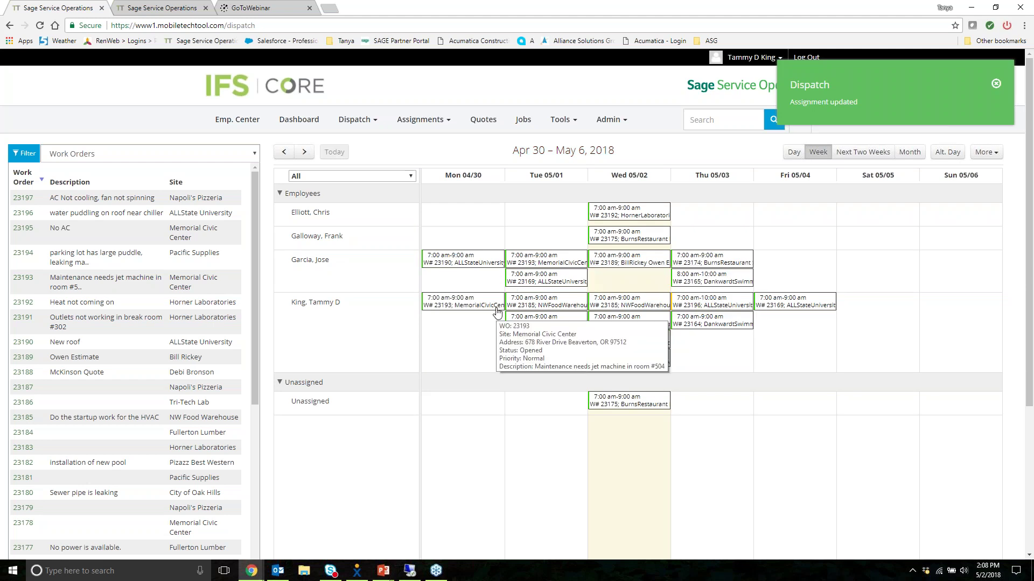
mouse_move(643, 366)
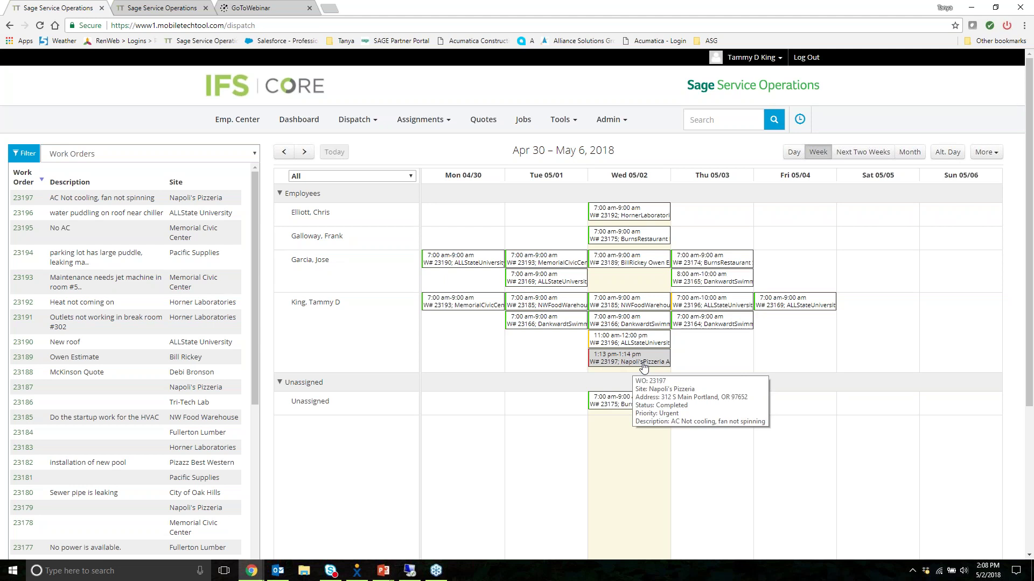
mouse_move(635, 348)
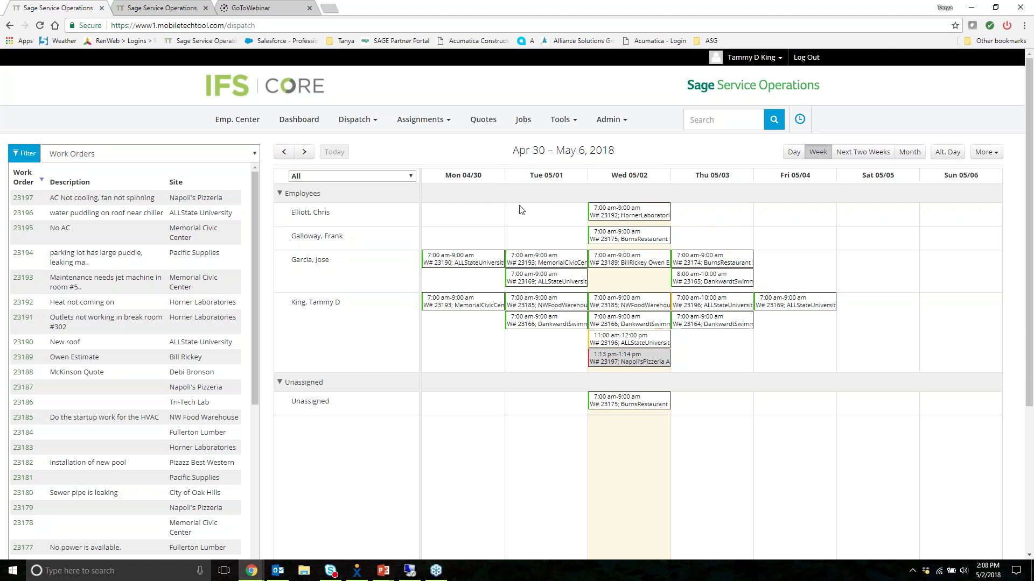
Search the whole system for "all", check the suggested matches, and clear the search.
left_click(700, 125)
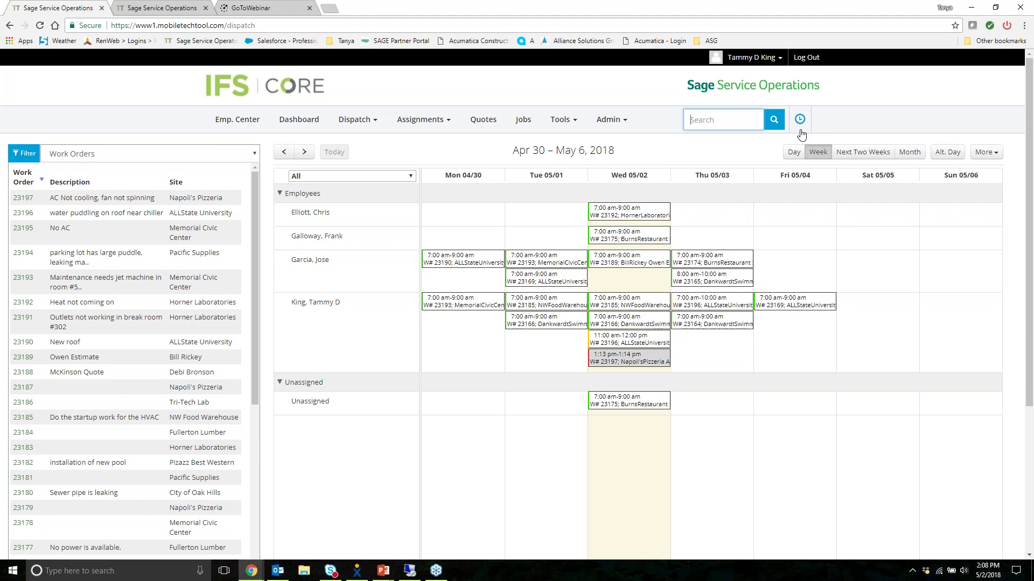
type("all")
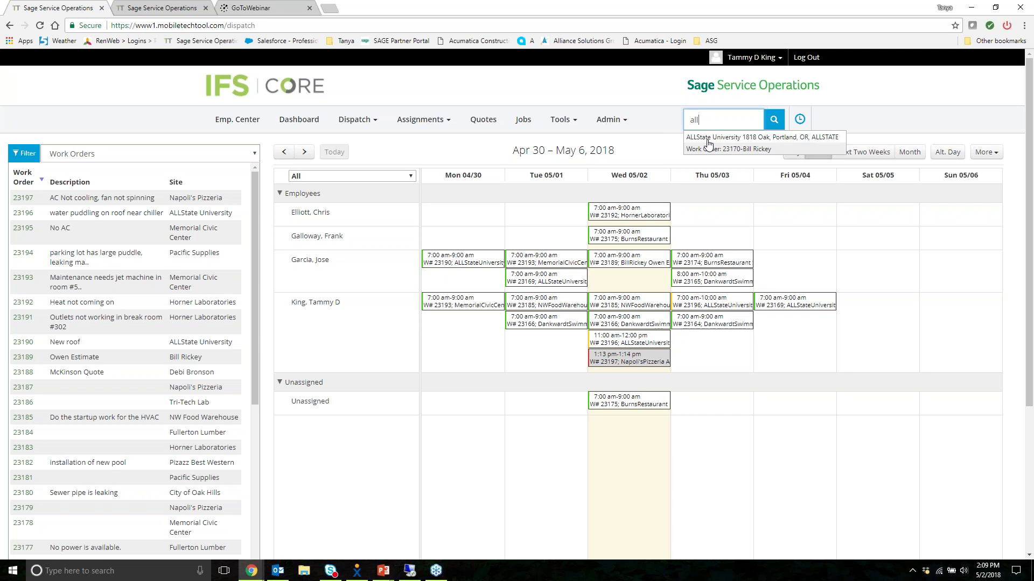
double_click(700, 120)
key("BackSpace")
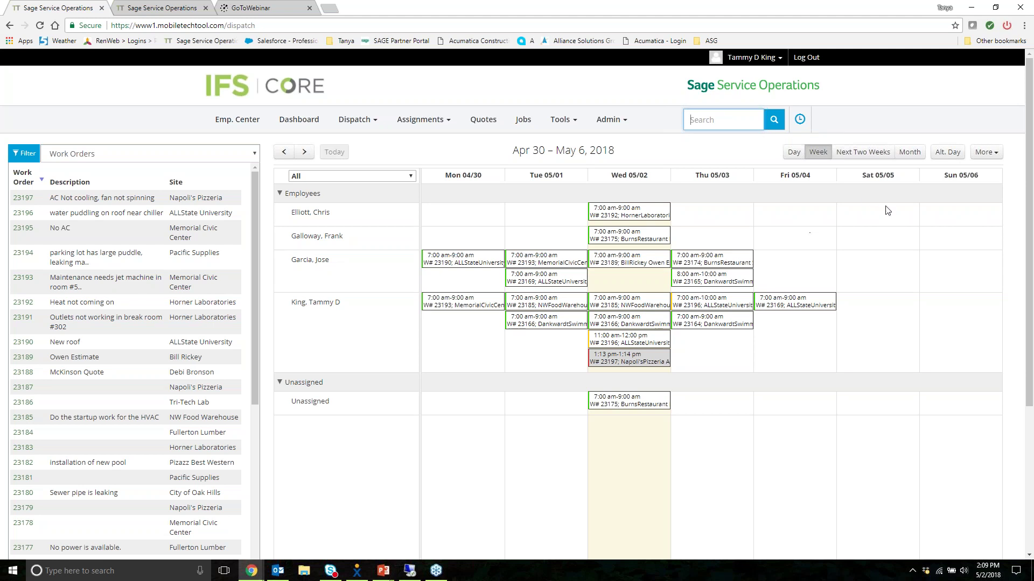
Start a new work order from the dispatch board and choose ALLState University as its service site.
left_click(986, 154)
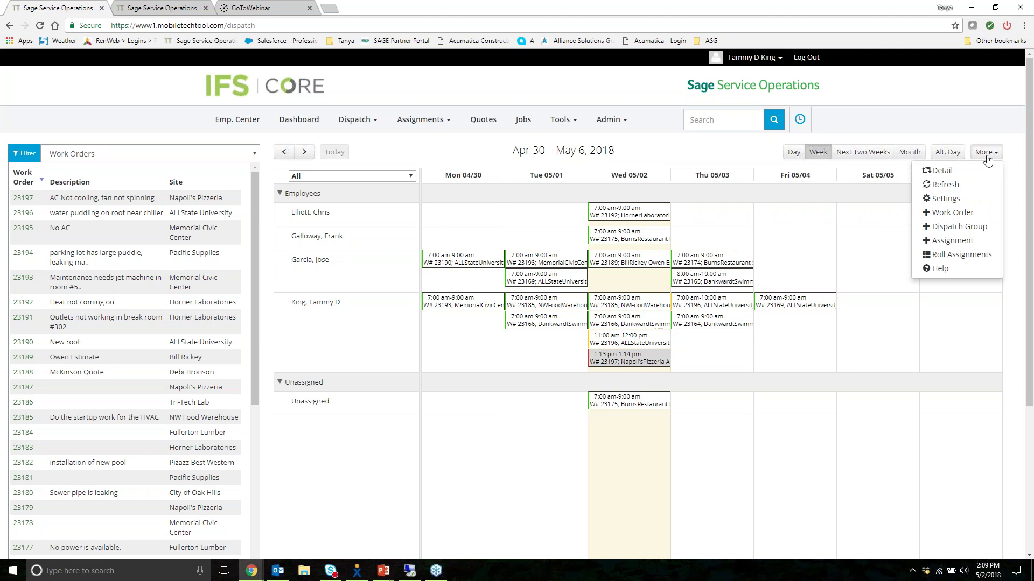
left_click(950, 213)
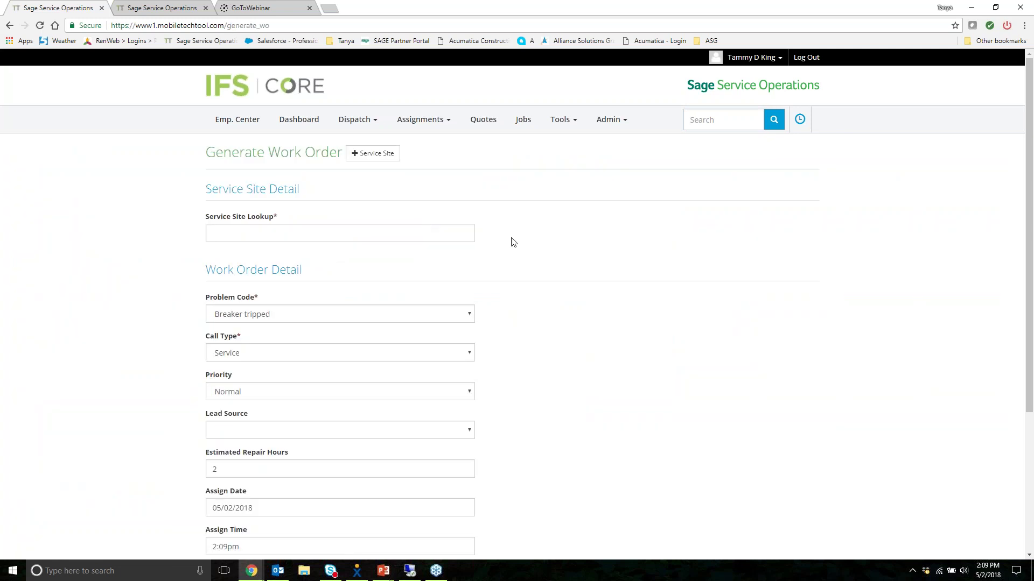
scroll(513, 242, "down", 1)
scroll(513, 243, "up", 1)
left_click(299, 233)
type("a")
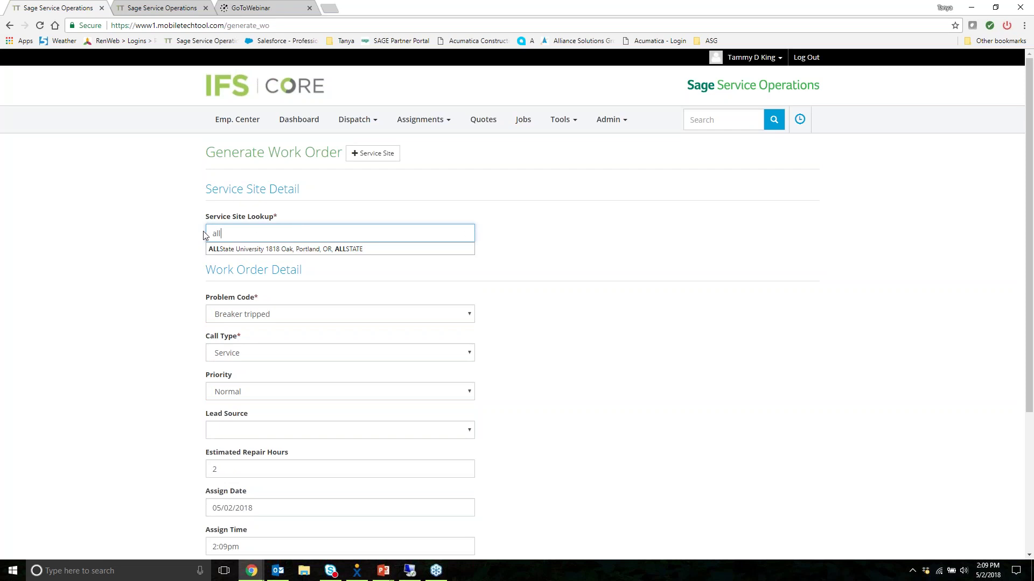
type("ll")
left_click(285, 249)
Discard the new work order after reviewing its site and detail fields, and return to the dispatch board.
scroll(605, 284, "down", 3)
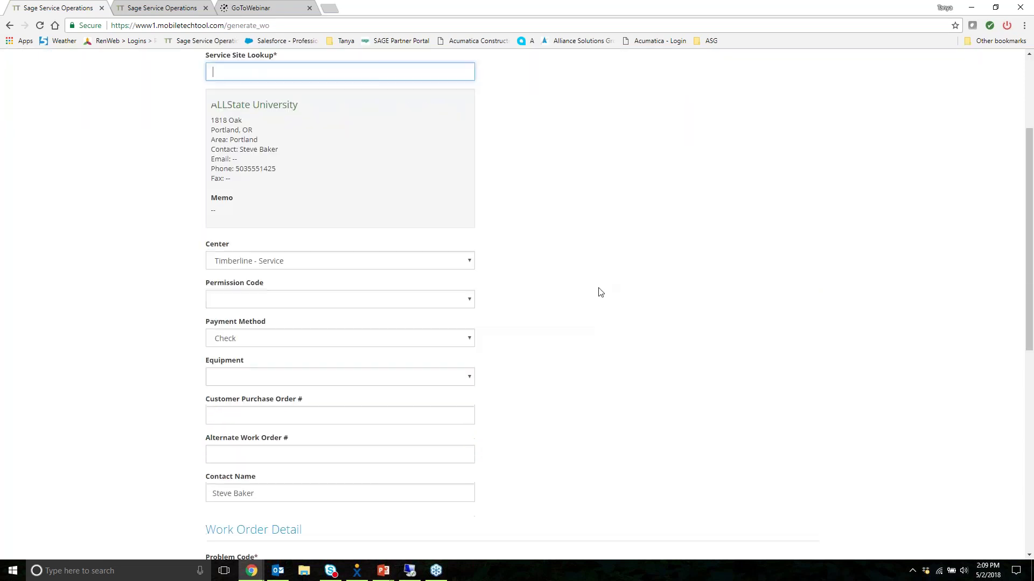
scroll(450, 330, "down", 2)
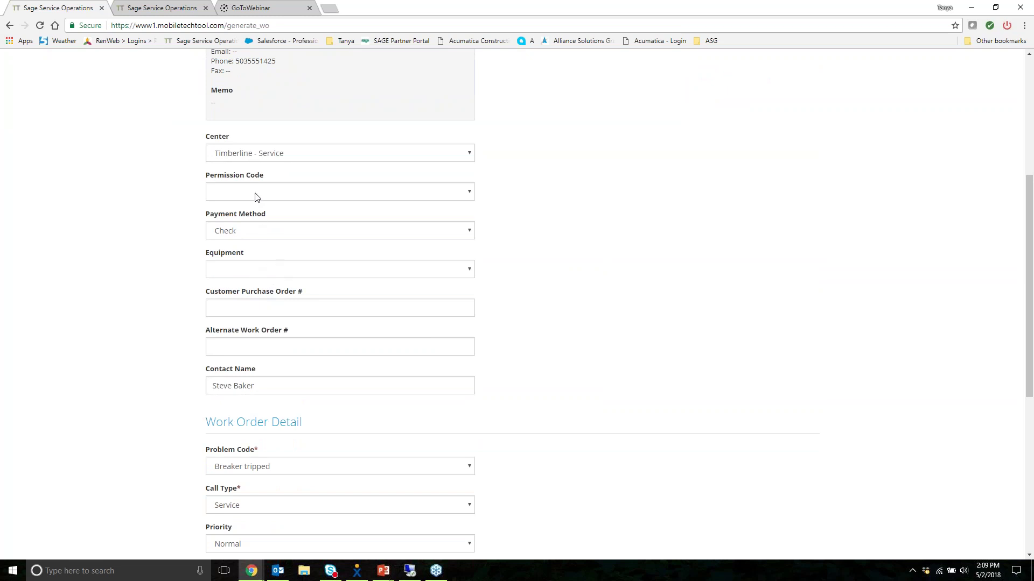
scroll(262, 278, "down", 1)
scroll(231, 300, "down", 3)
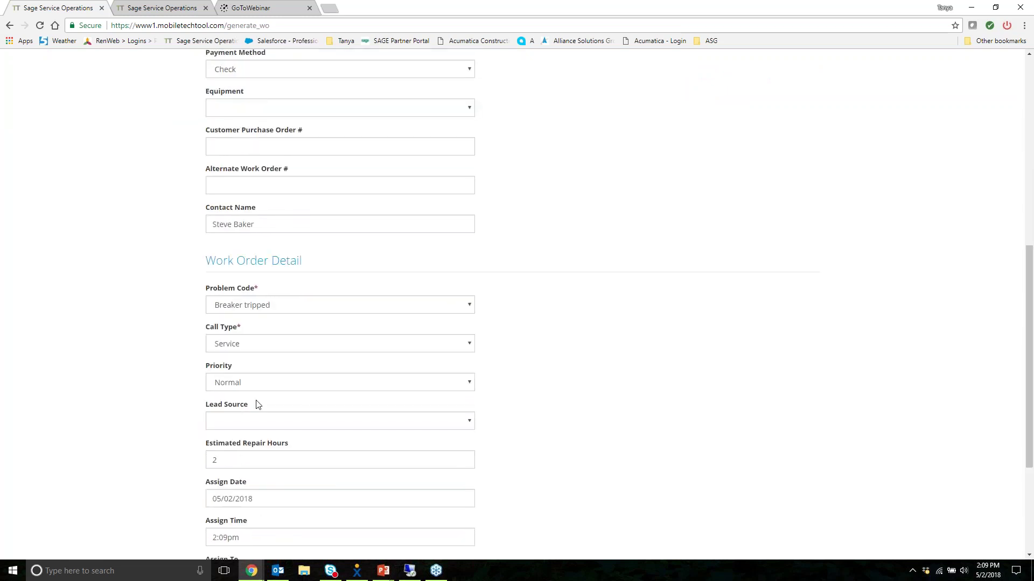
scroll(269, 422, "down", 3)
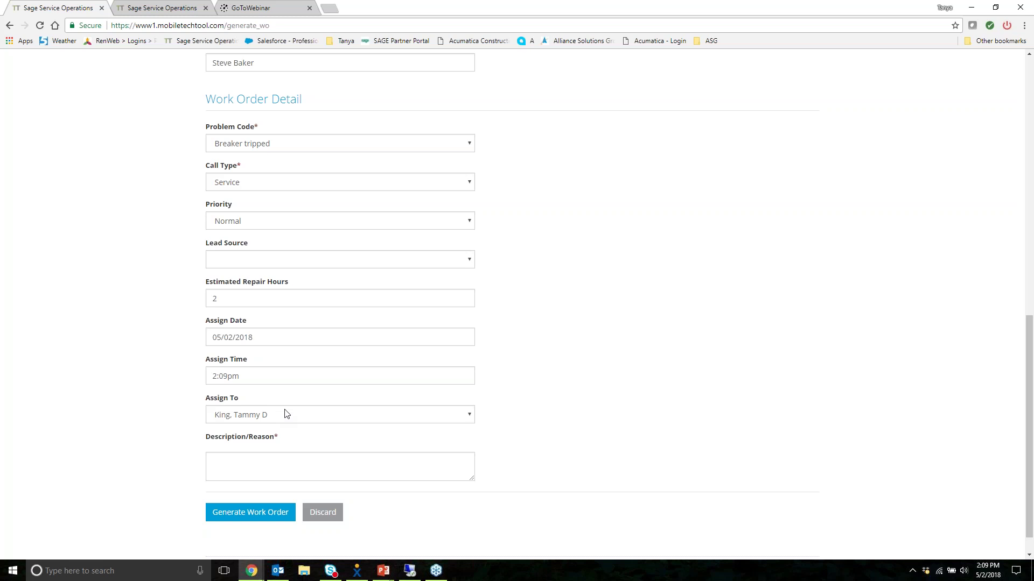
left_click(326, 520)
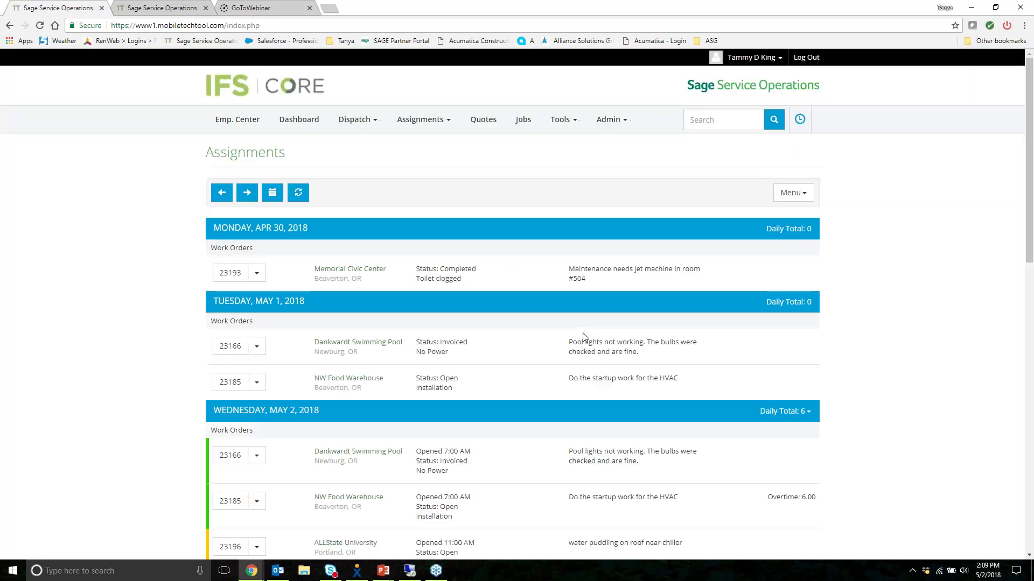
left_click(357, 120)
left_click(365, 144)
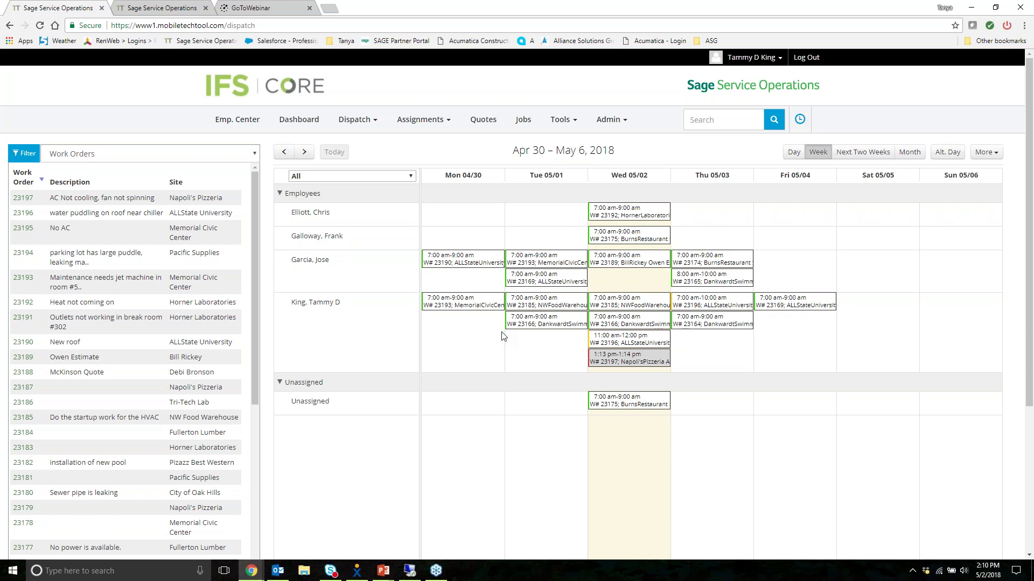
Open the weekly assignments list and examine each day's work orders, statuses, priorities and daily and weekly time totals.
left_click(422, 120)
left_click(408, 142)
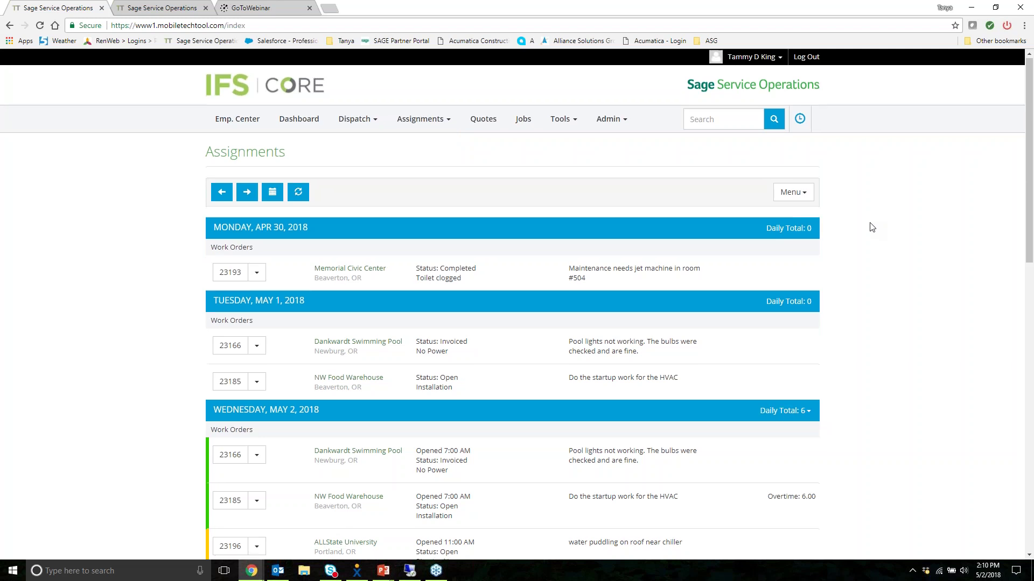
scroll(872, 227, "down", 1)
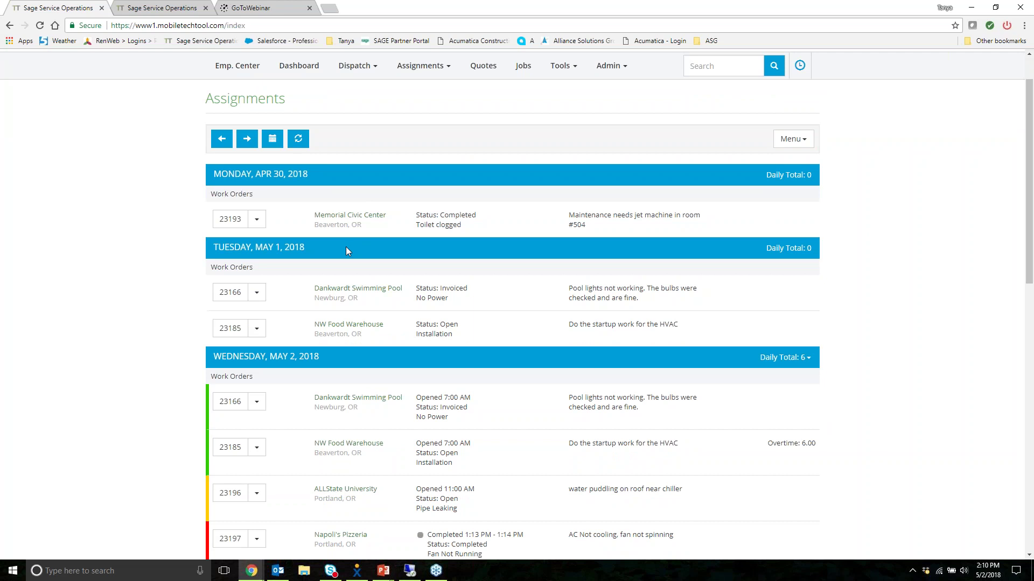
scroll(345, 247, "down", 1)
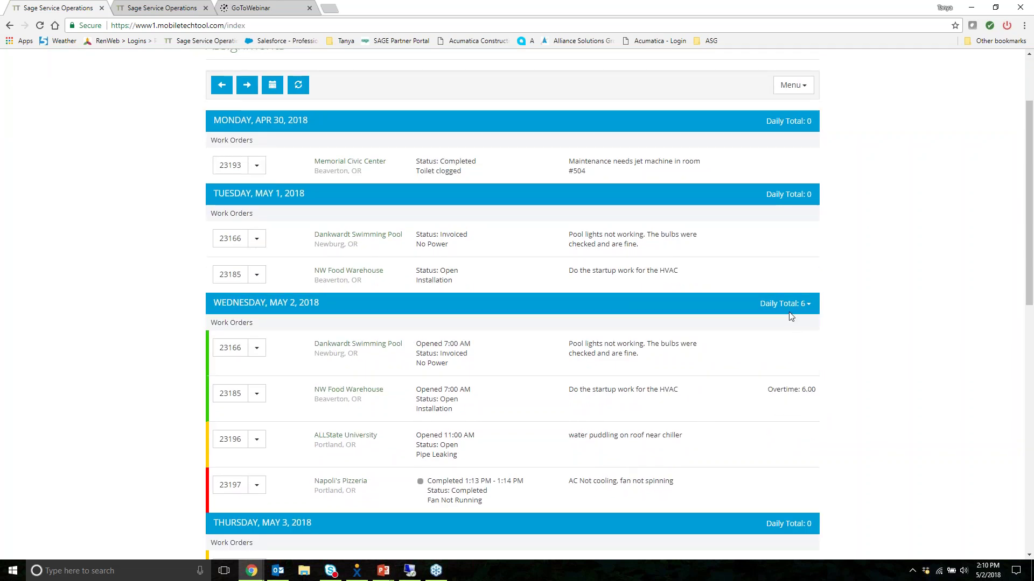
scroll(789, 317, "down", 4)
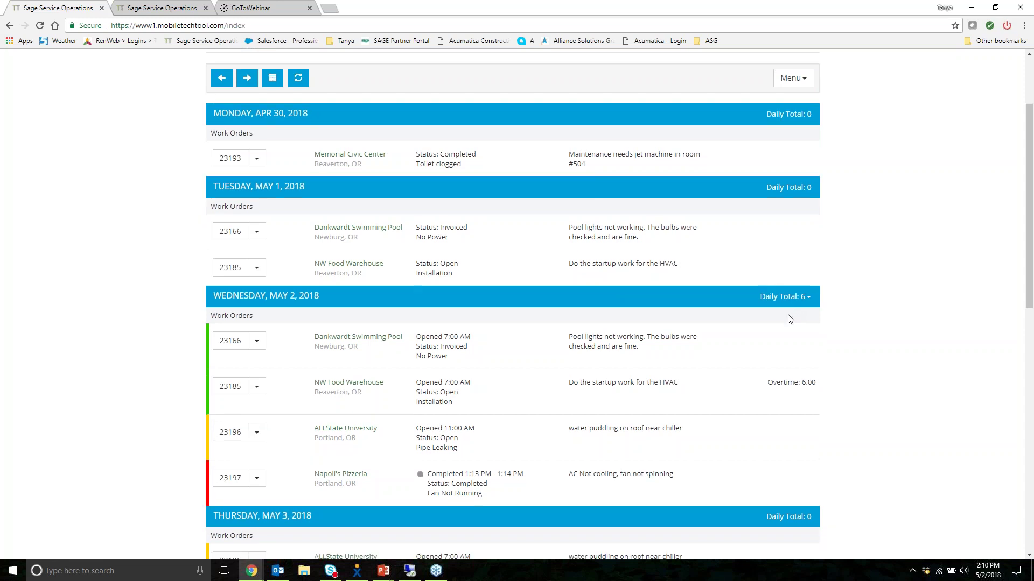
scroll(787, 315, "down", 5)
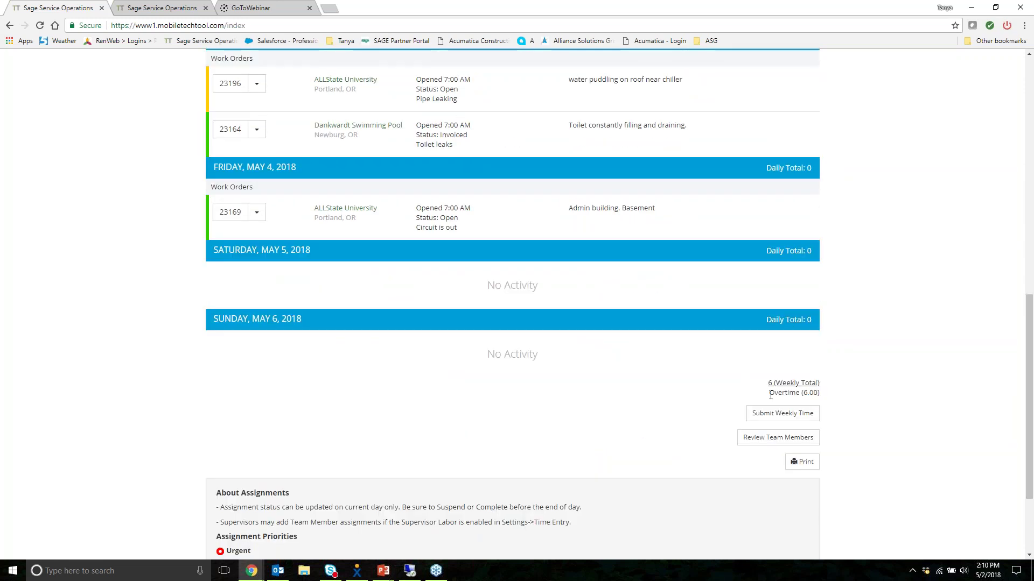
scroll(771, 393, "up", 5)
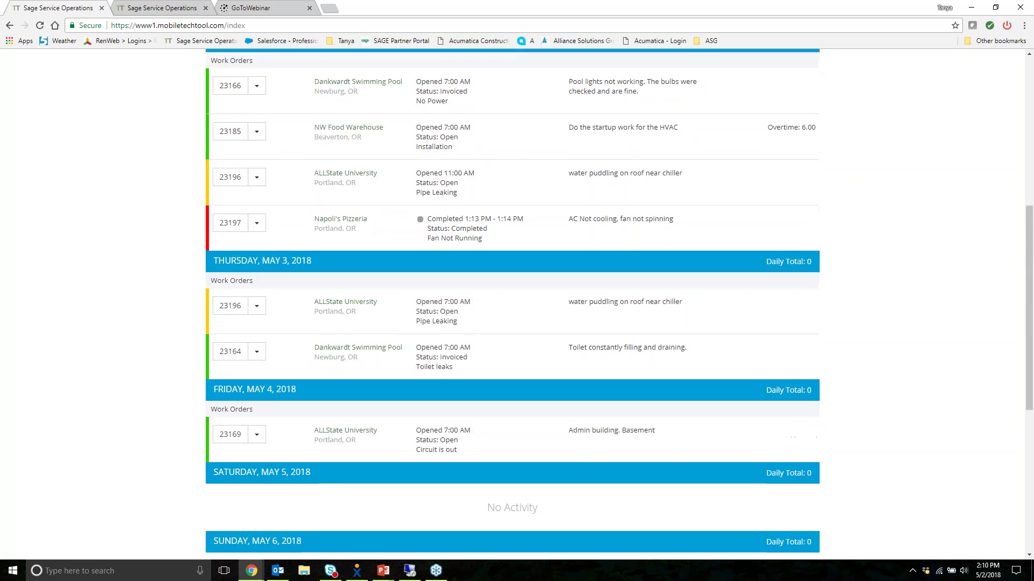
scroll(833, 201, "up", 2)
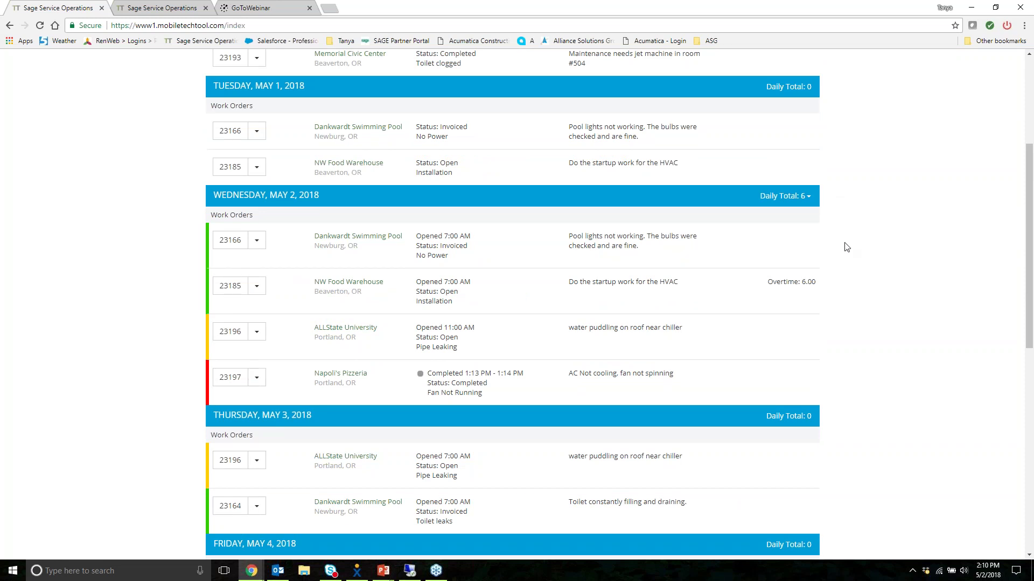
scroll(846, 247, "up", 1)
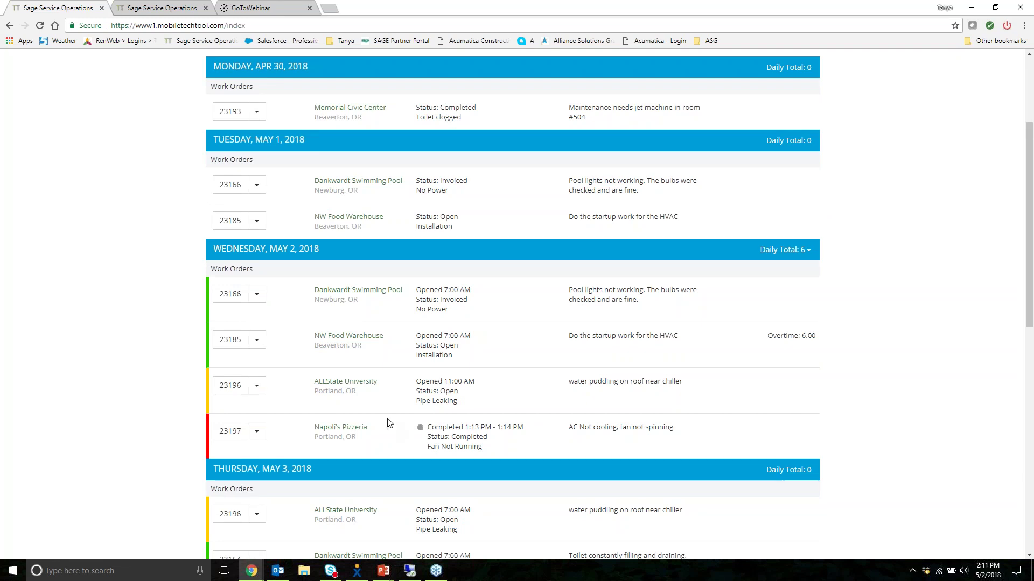
Open Wednesday's ALLState University work order for the water puddling near the chiller and review its overview.
left_click(225, 391)
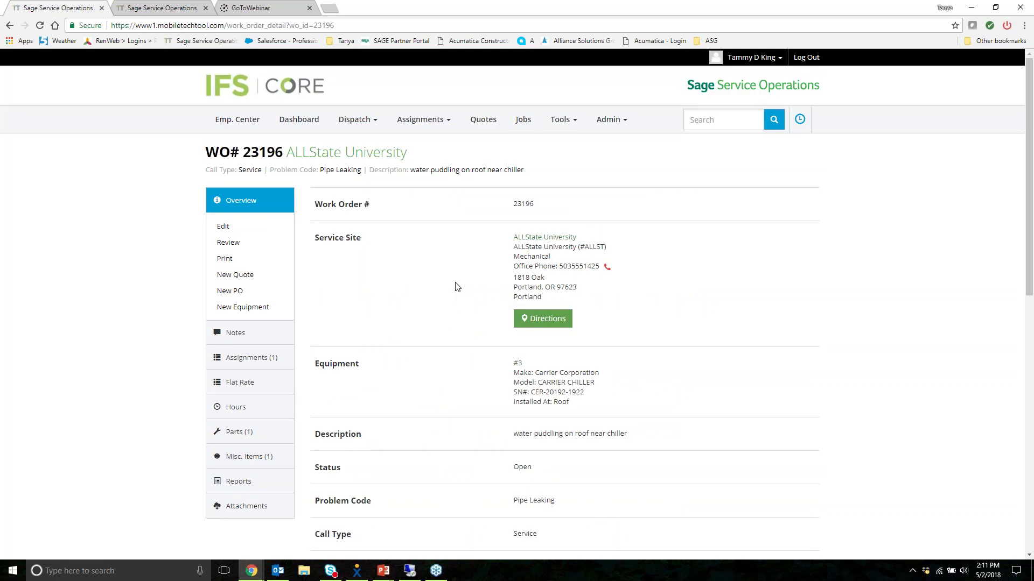
scroll(456, 286, "down", 1)
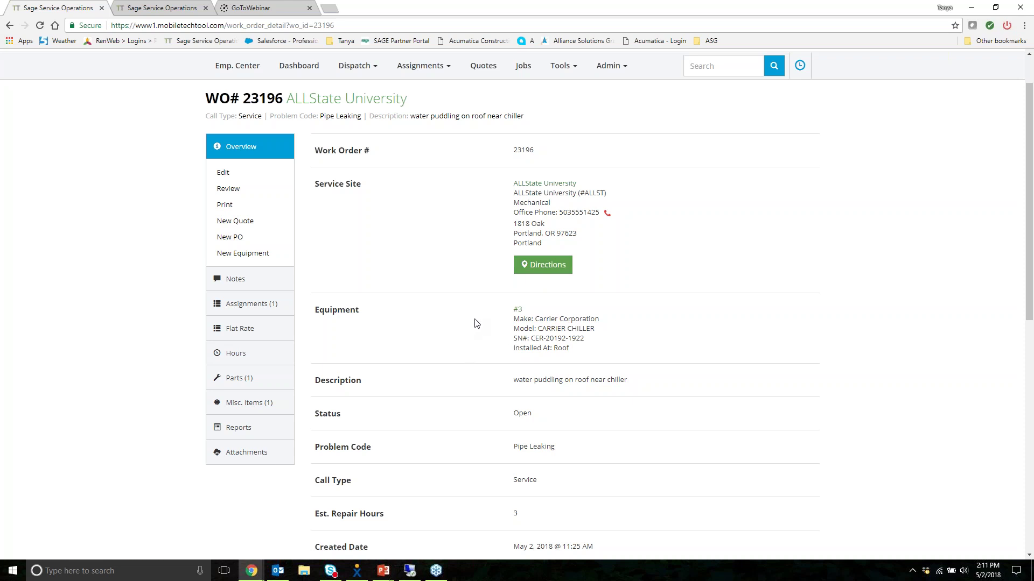
Review the rest of the work order's overview, check the ALLState University site's work order history, and return to the work order.
scroll(475, 323, "down", 2)
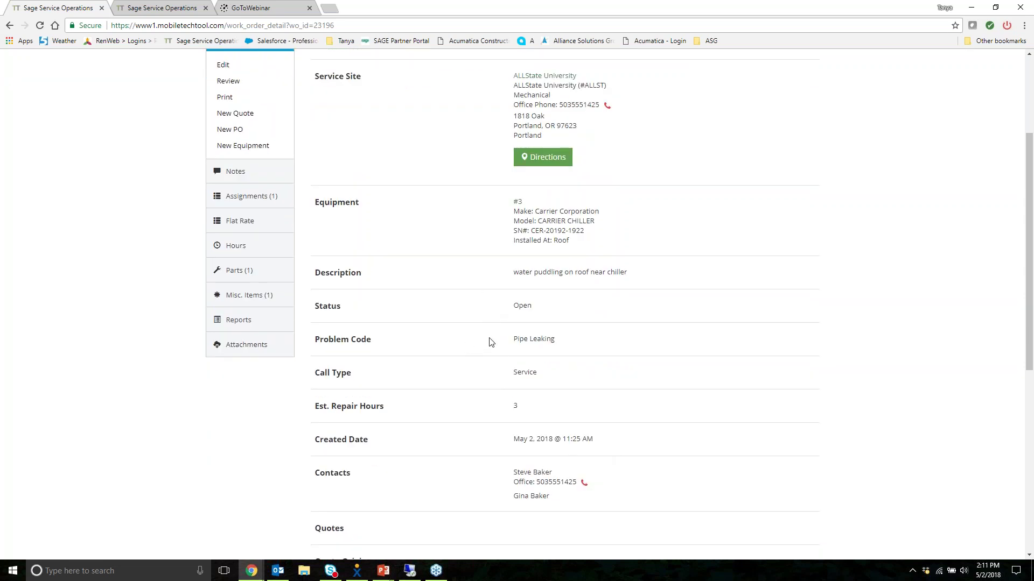
scroll(478, 385, "up", 2)
scroll(477, 387, "up", 1)
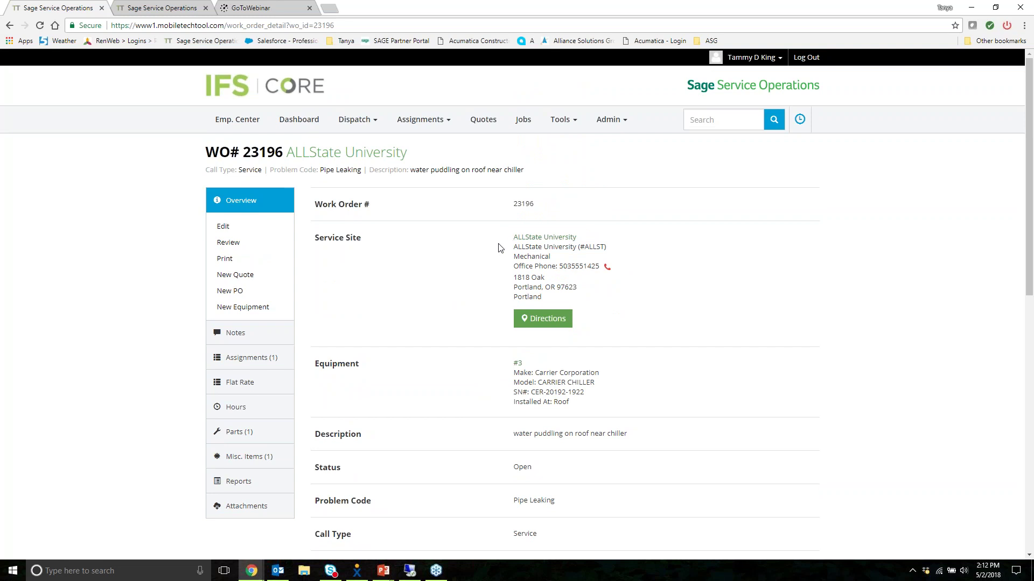
left_click(540, 243)
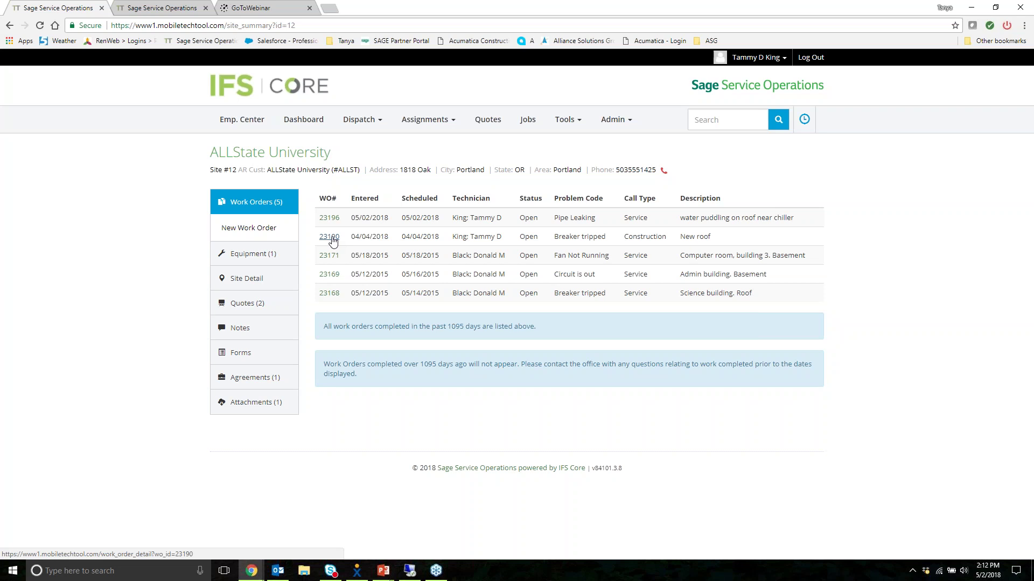
left_click(9, 25)
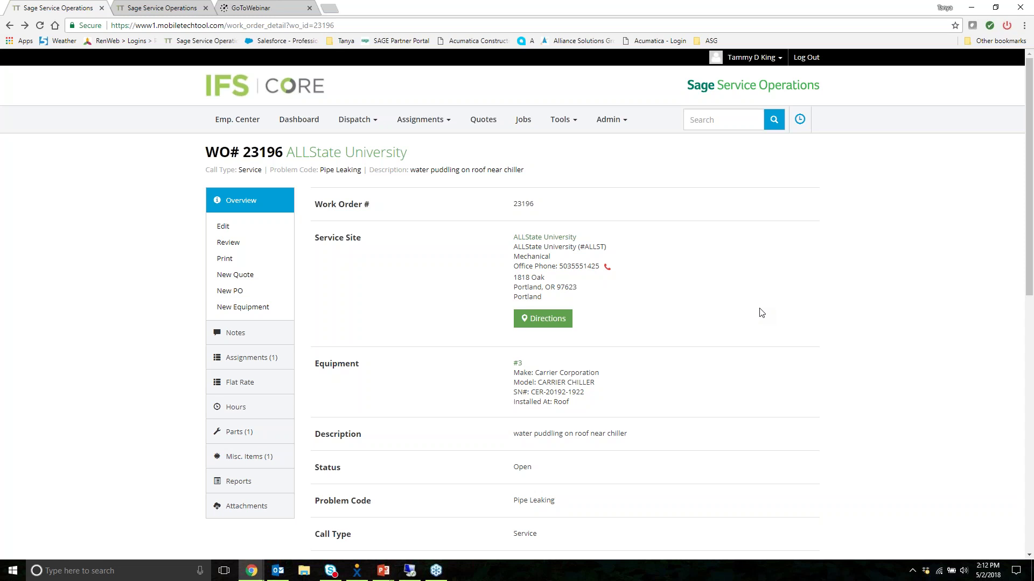
Add a Work Performed note reading "replaced pipe on roof" to the work order and submit it.
left_click(228, 337)
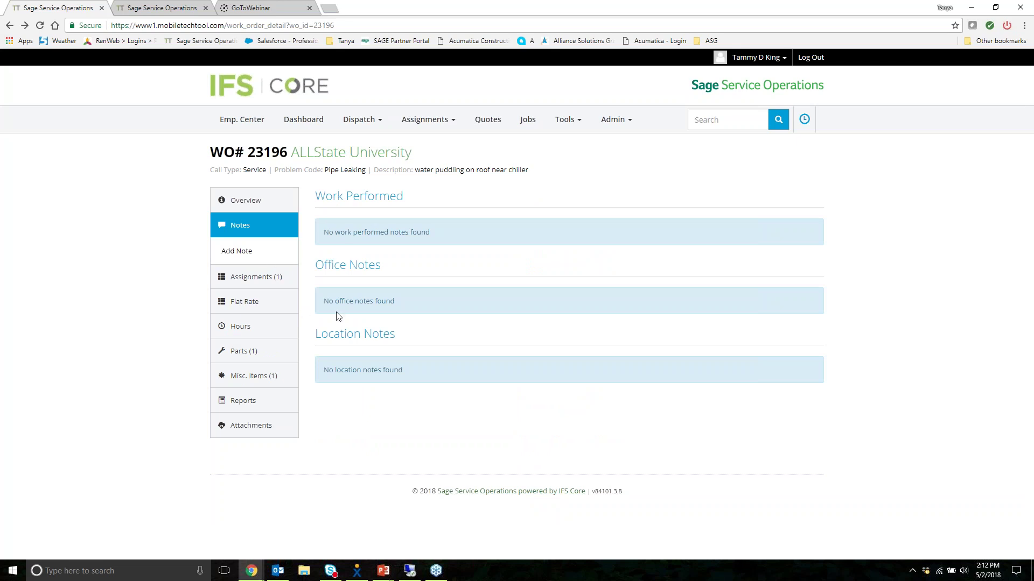
left_click(232, 253)
left_click(399, 175)
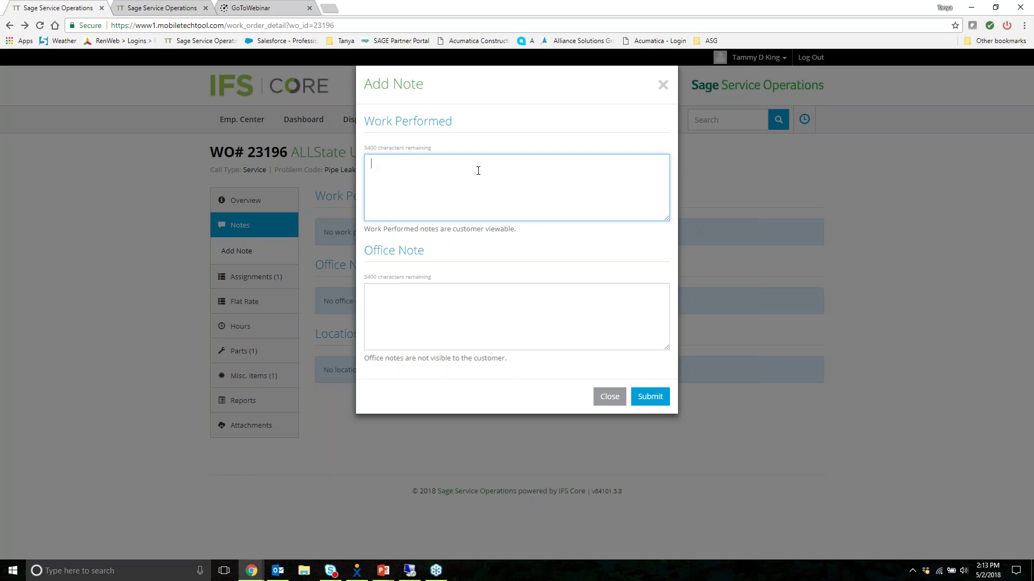
left_click(397, 296)
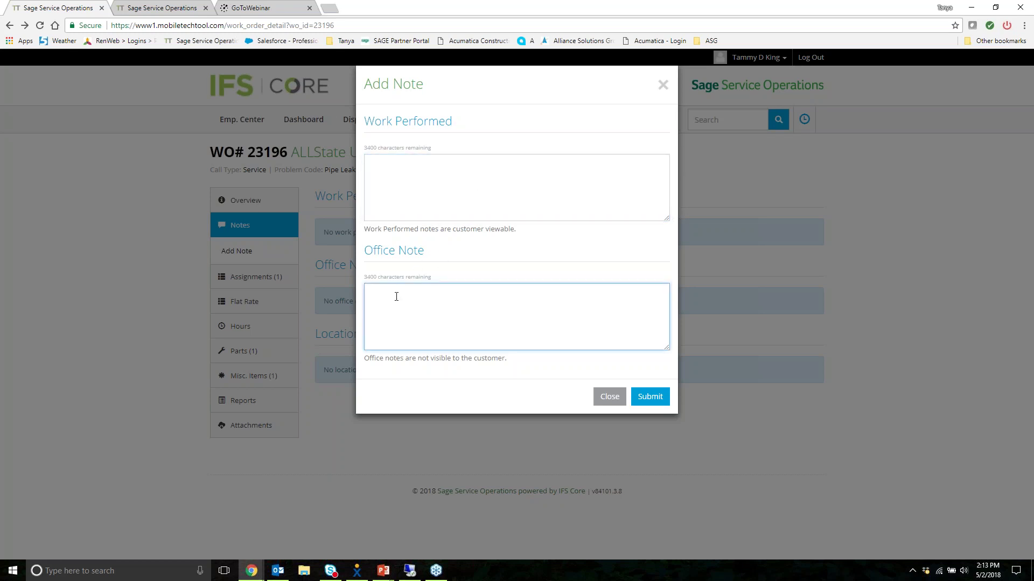
left_click(433, 189)
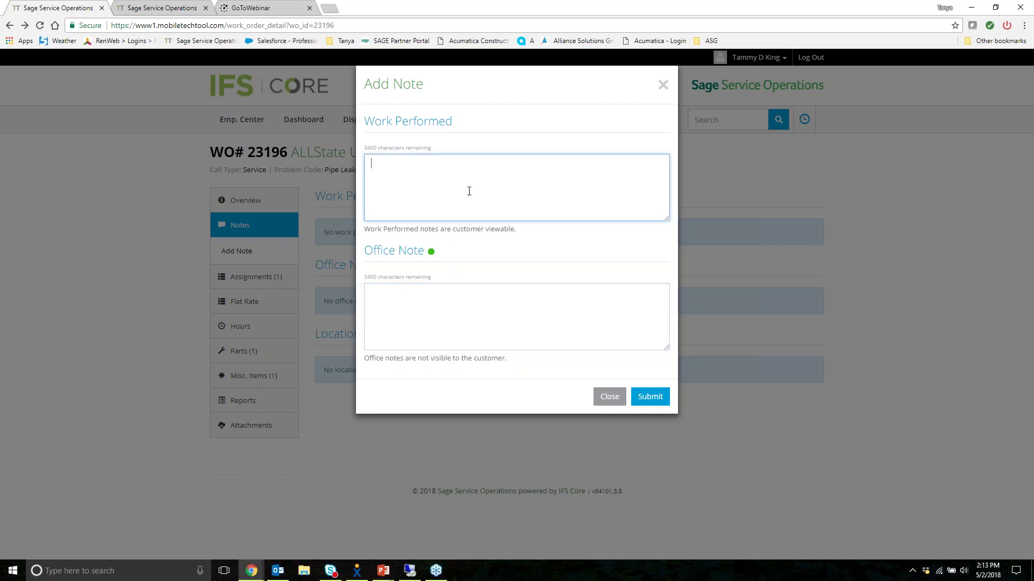
type("replaced pipe on roof")
left_click(519, 293)
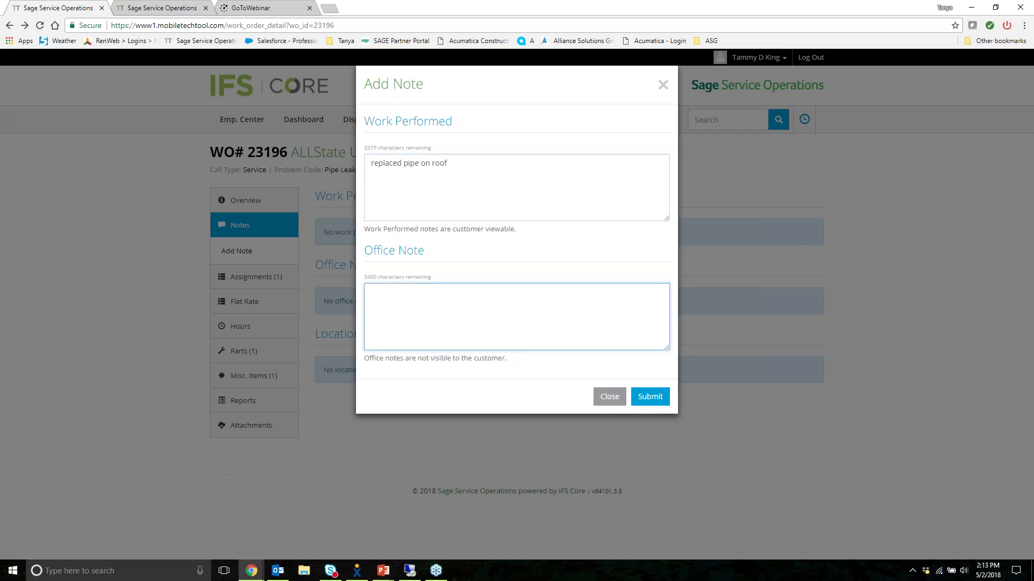
left_click(642, 405)
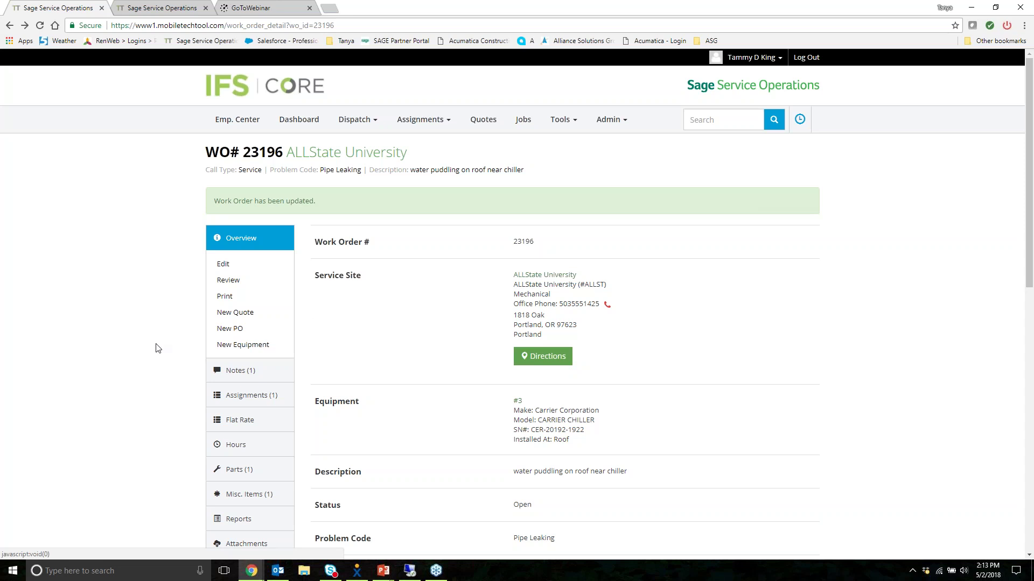
Update the technician's assignment on this work order to Start, dated 05/02/2018 at 2:13pm.
scroll(157, 348, "down", 2)
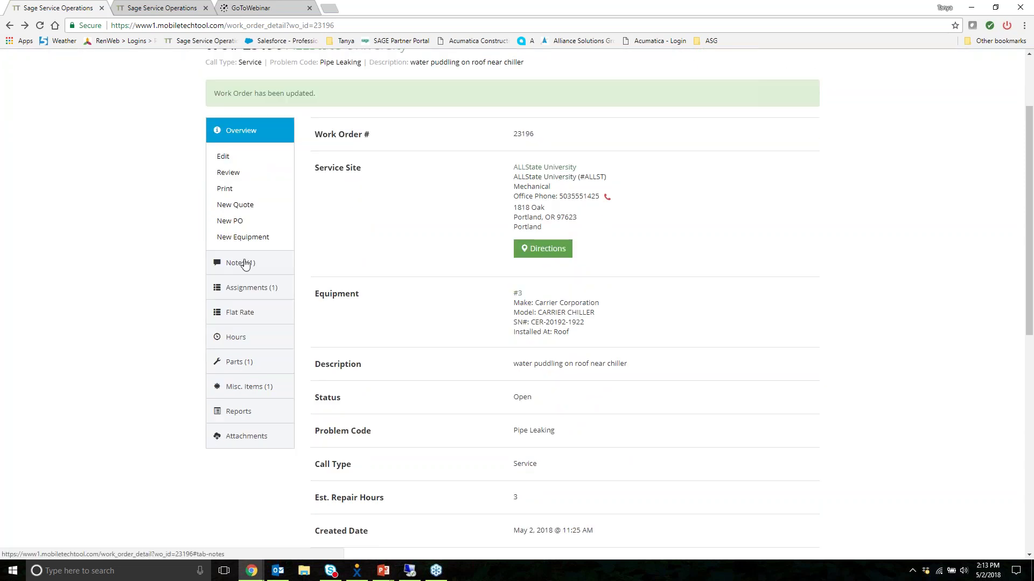
left_click(240, 290)
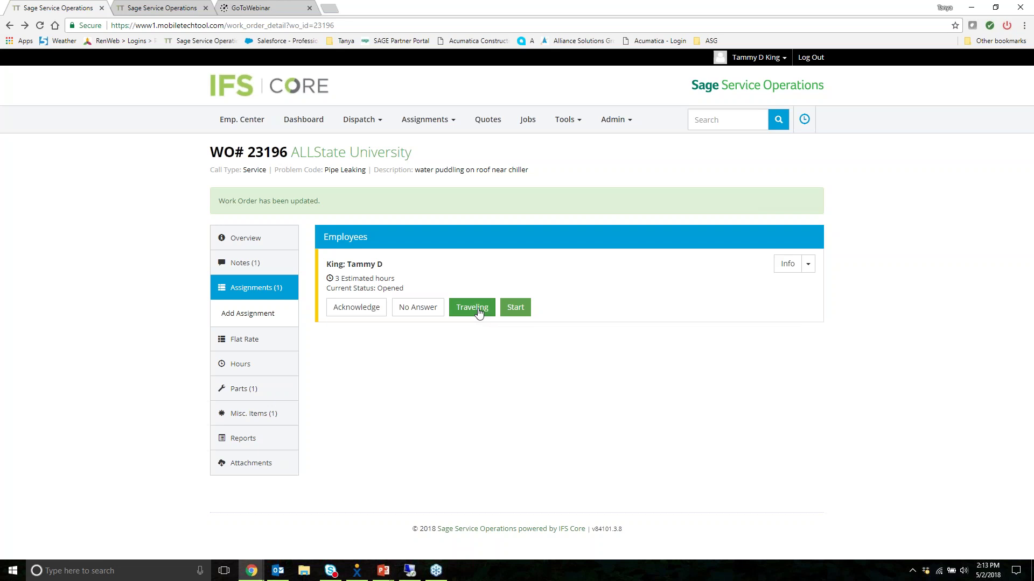
left_click(518, 308)
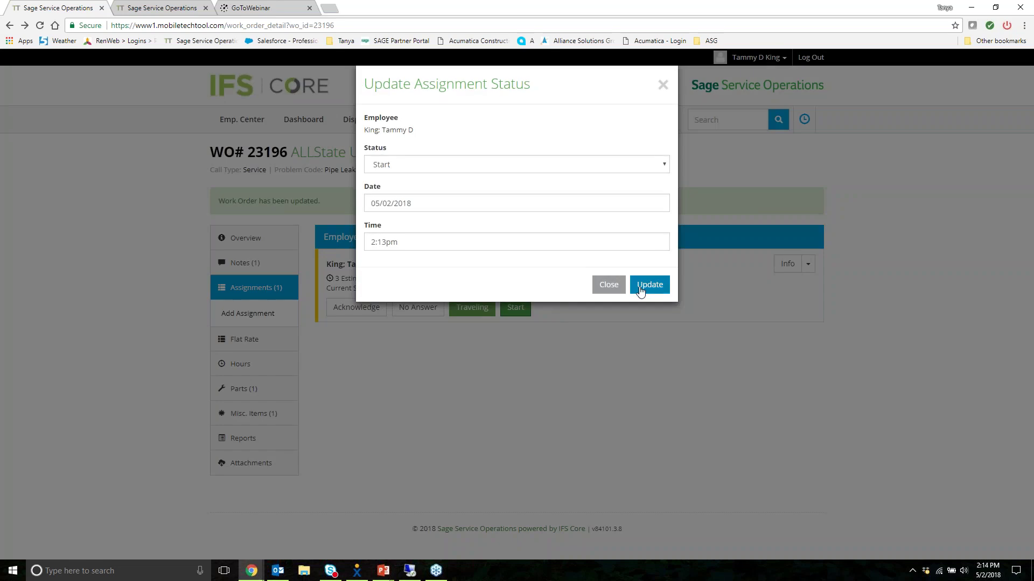
left_click(640, 290)
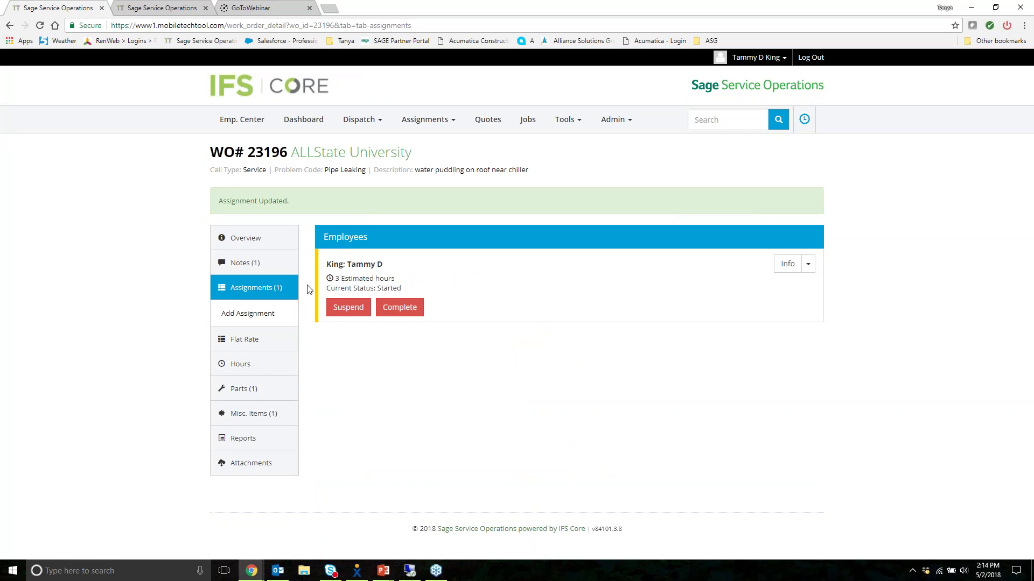
Add and save a labor entry of 2 hours with pay type REG for the technician on the work order.
left_click(231, 365)
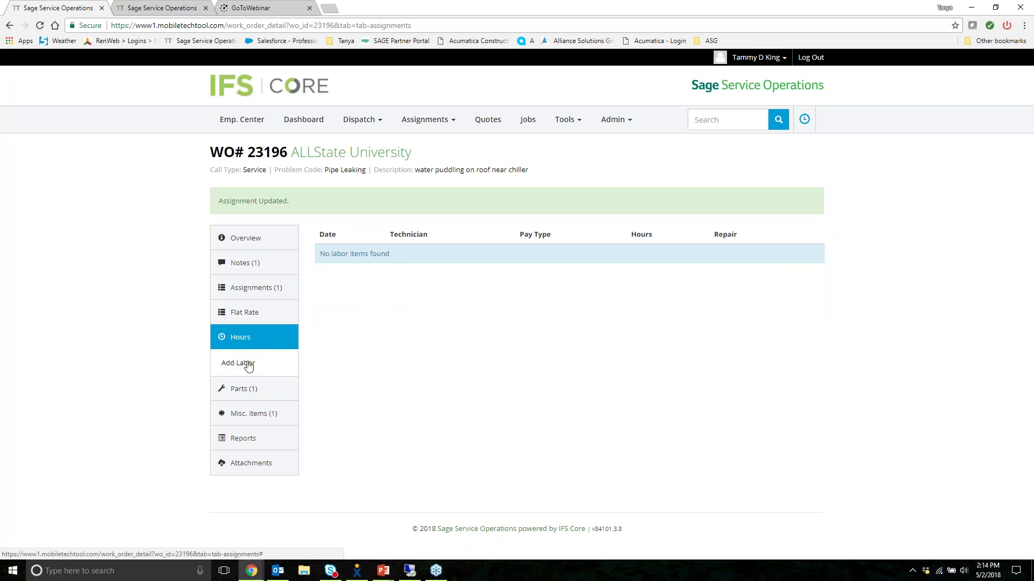
left_click(246, 369)
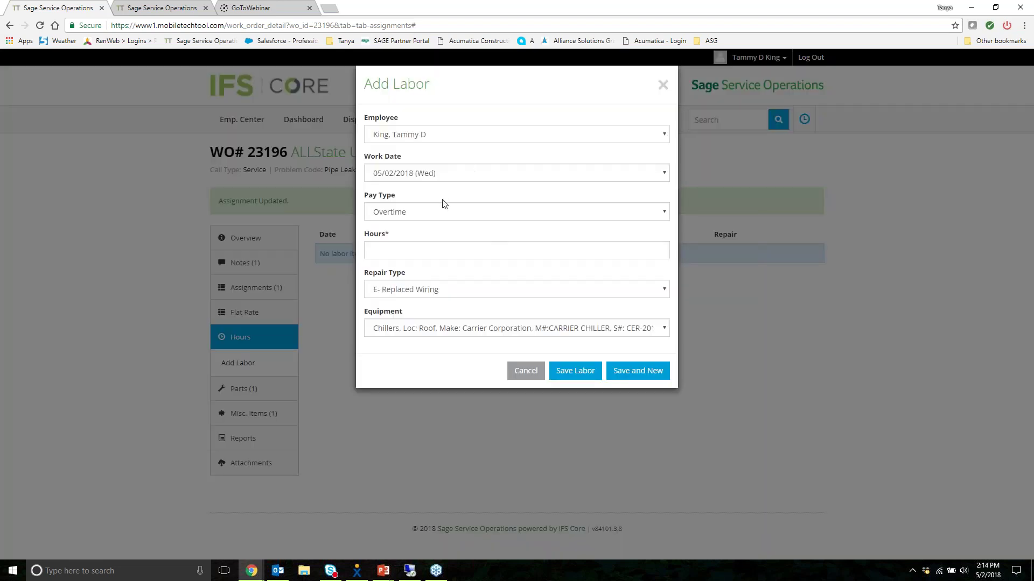
left_click(430, 217)
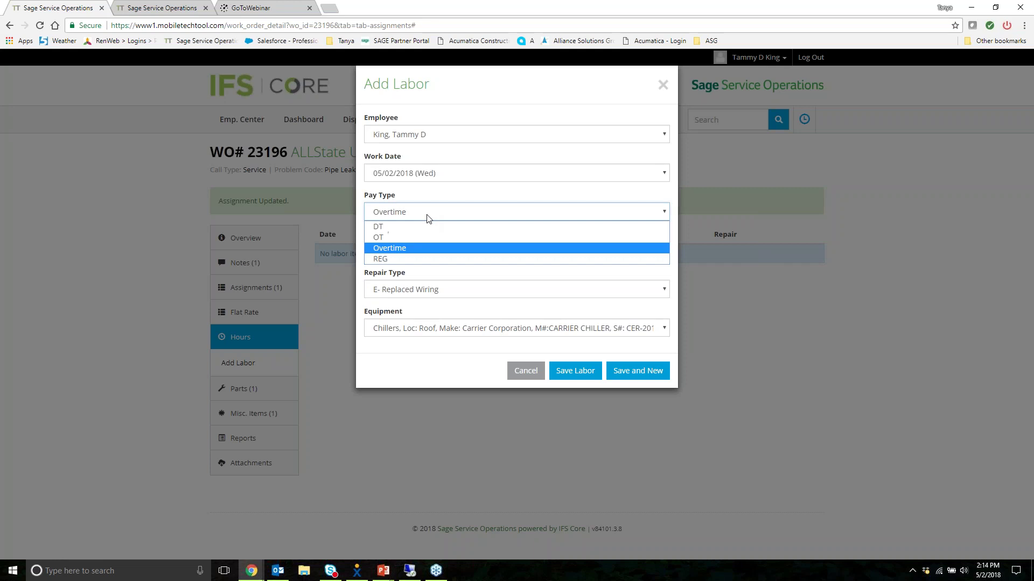
left_click(406, 257)
left_click(404, 251)
type("2")
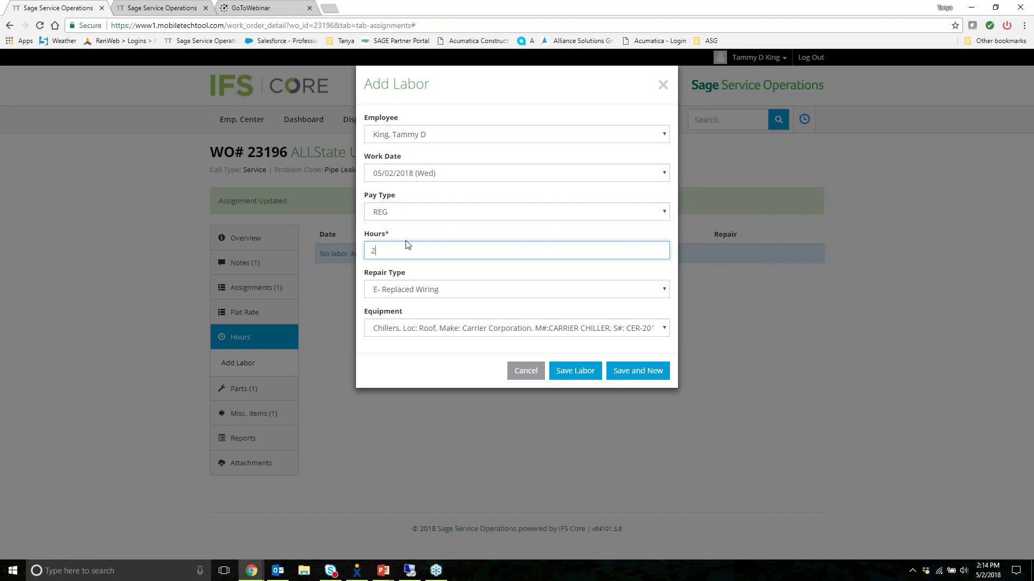
left_click(415, 283)
left_click(414, 279)
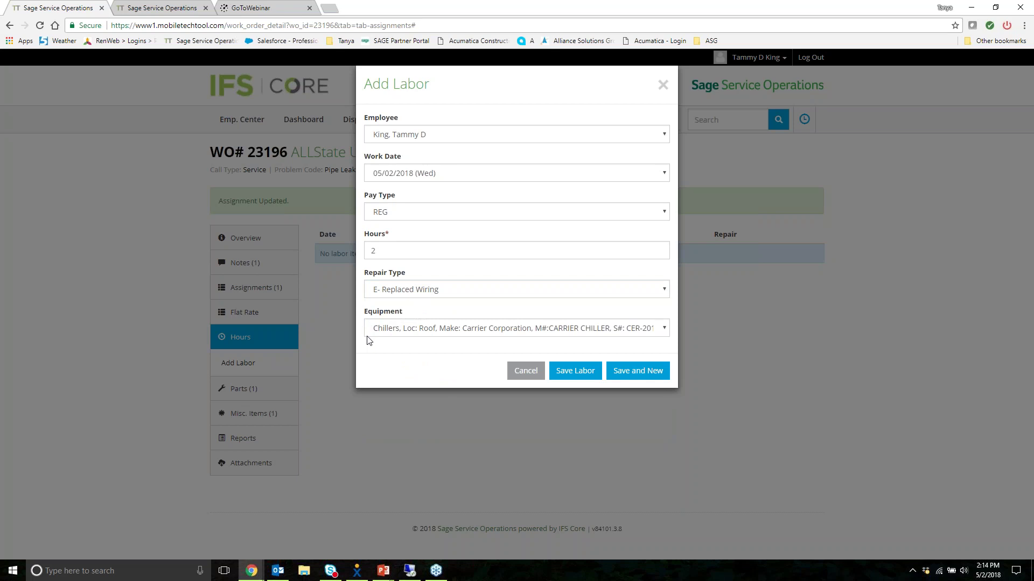
left_click(495, 137)
left_click(493, 136)
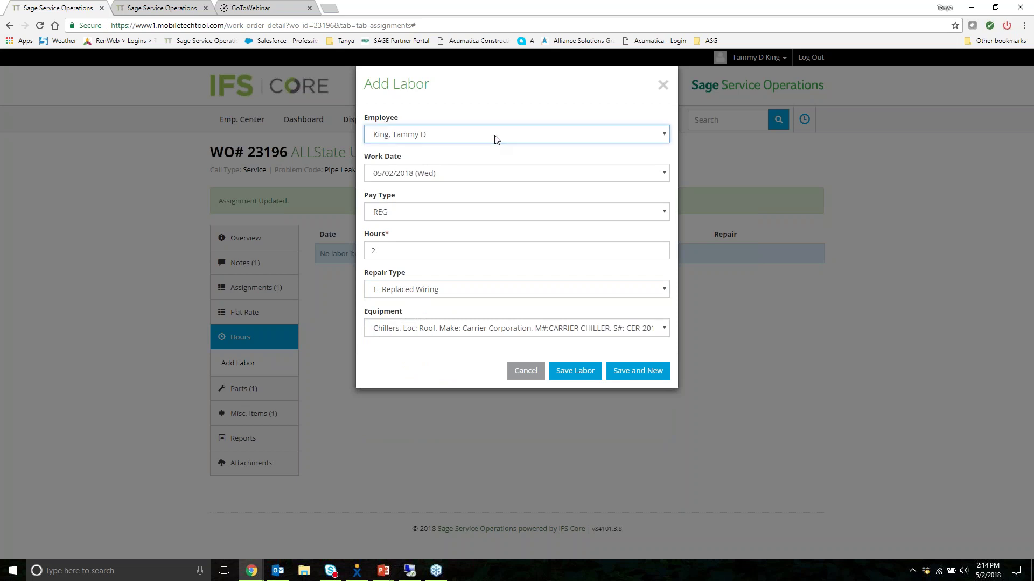
left_click(575, 376)
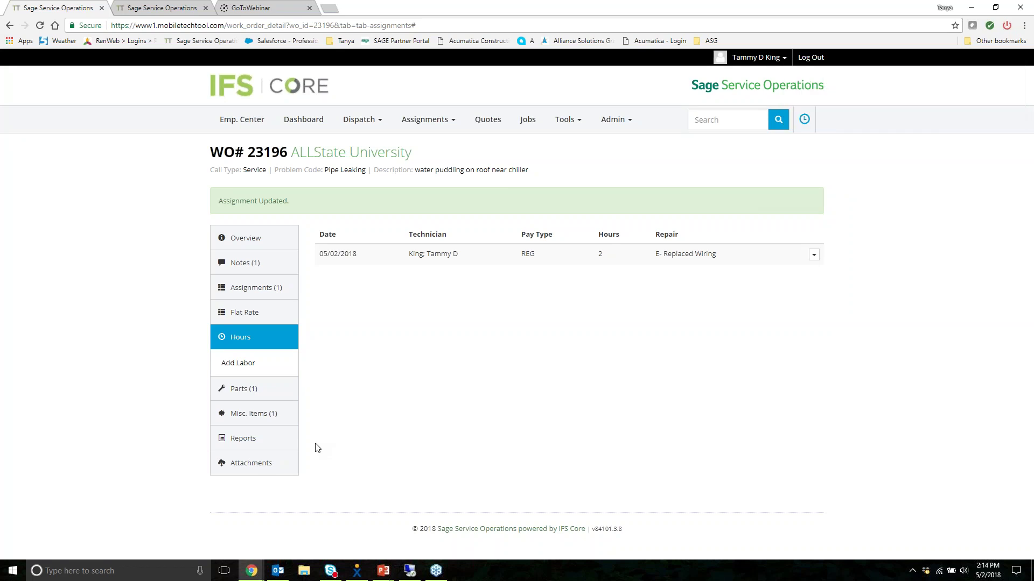
Add 15 of the General Electric #12 THHN Green Wire part from Main Stock to the work order and save it.
left_click(257, 396)
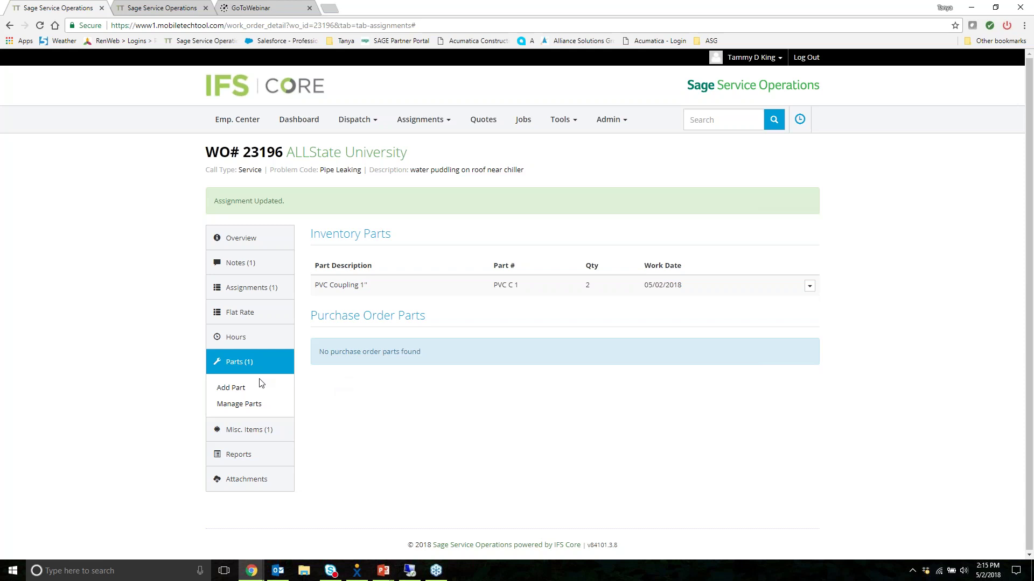
left_click(229, 388)
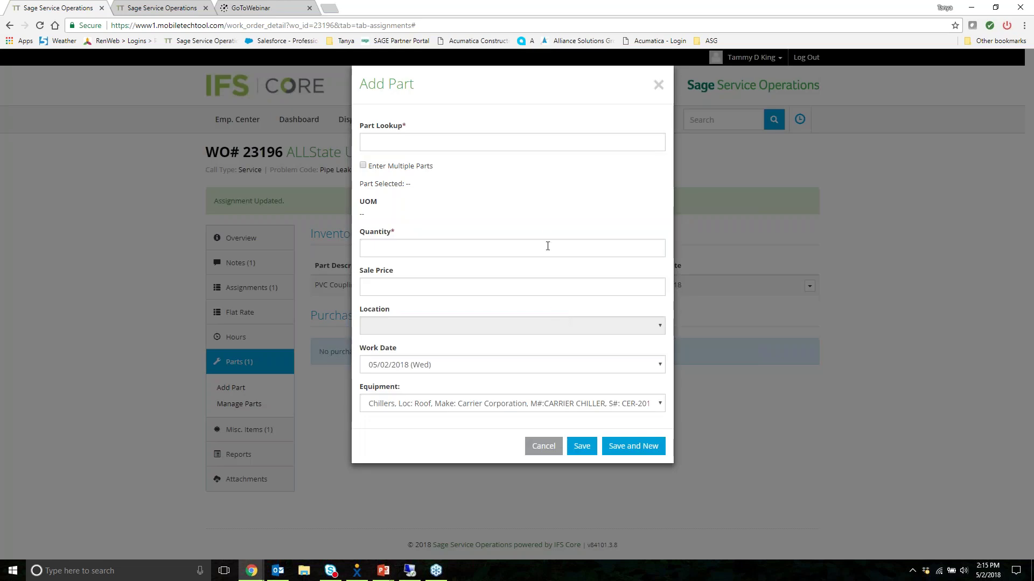
left_click(631, 141)
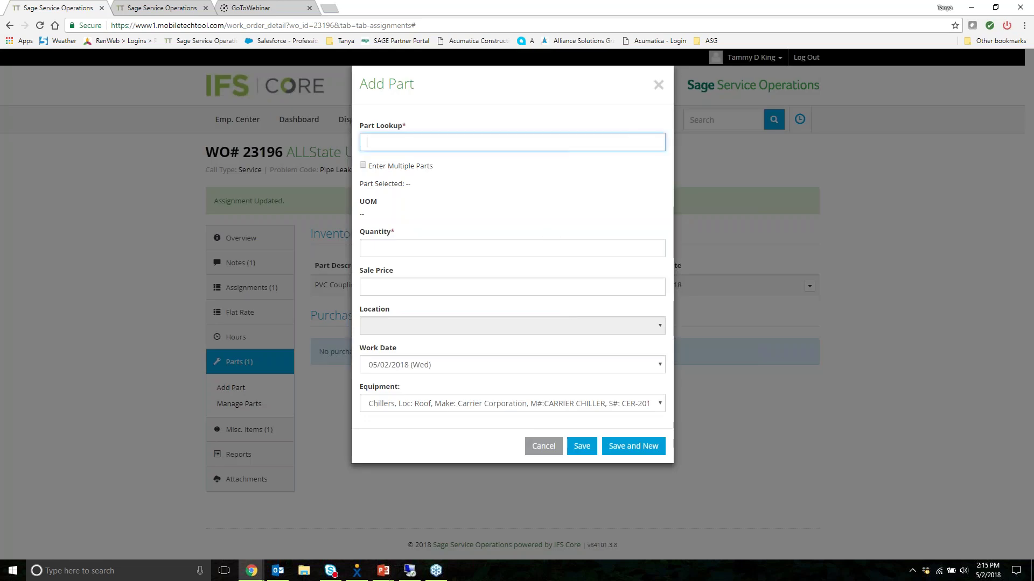
type("wir")
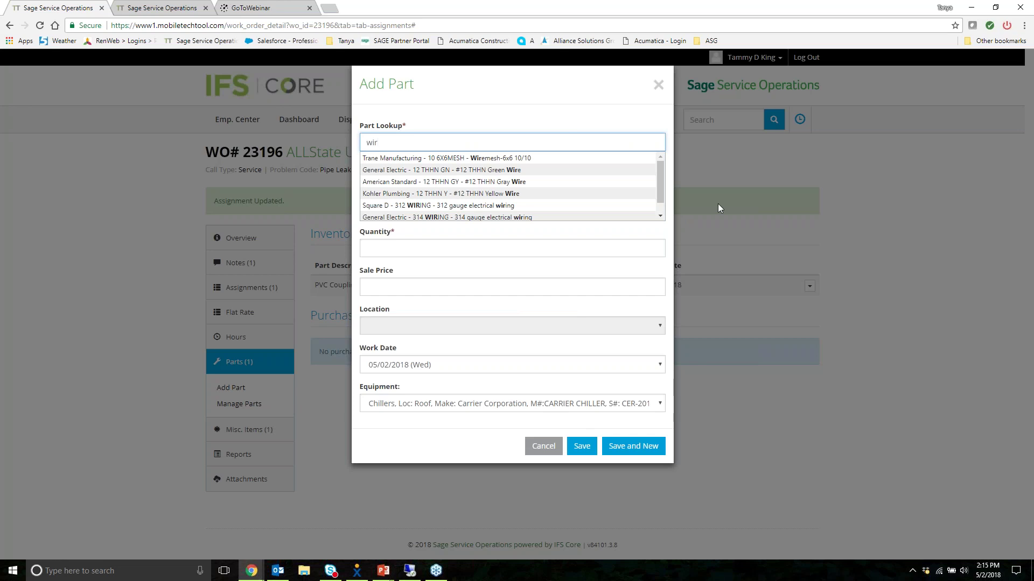
left_click(451, 171)
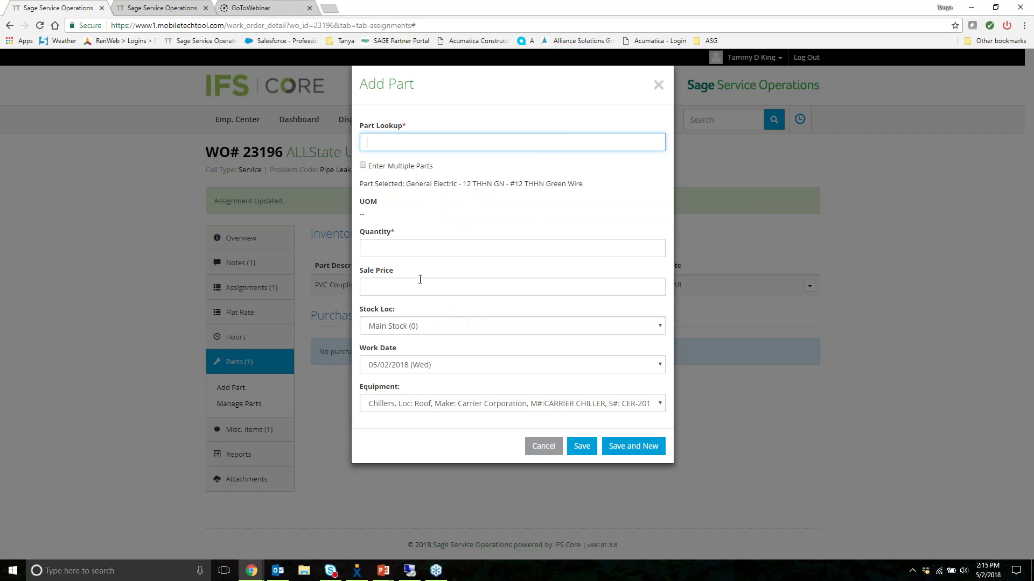
left_click(411, 330)
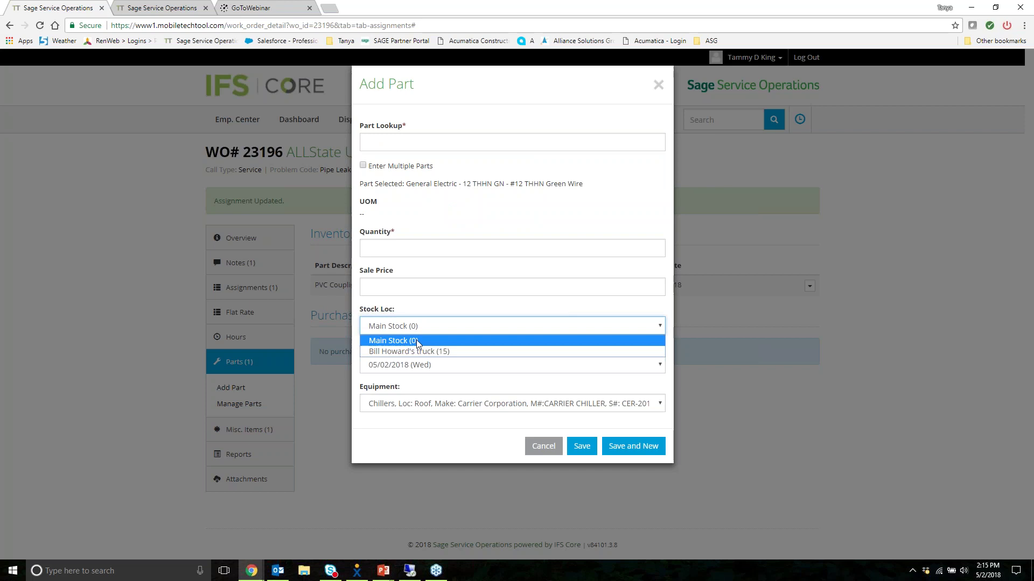
left_click(415, 341)
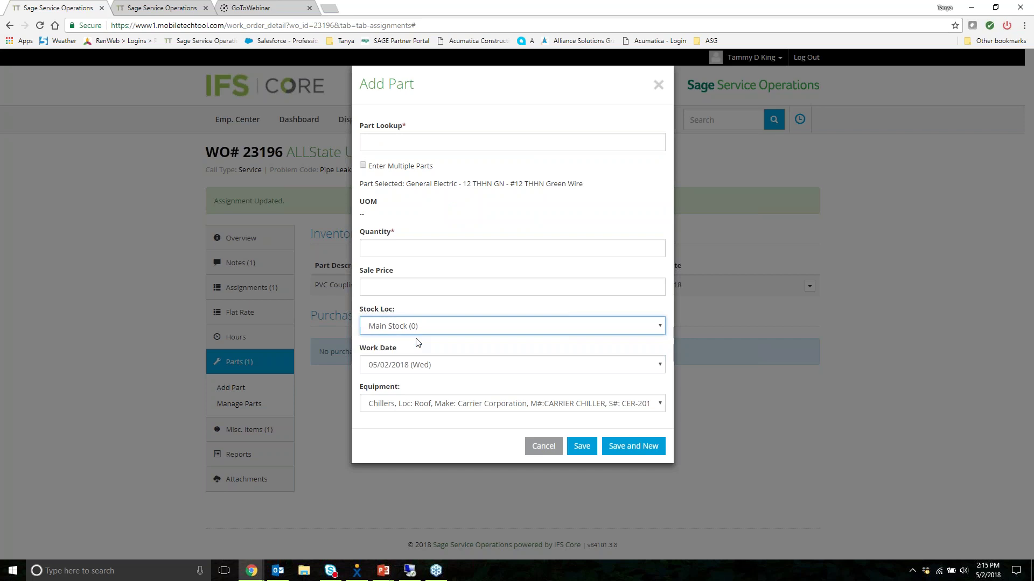
left_click(448, 247)
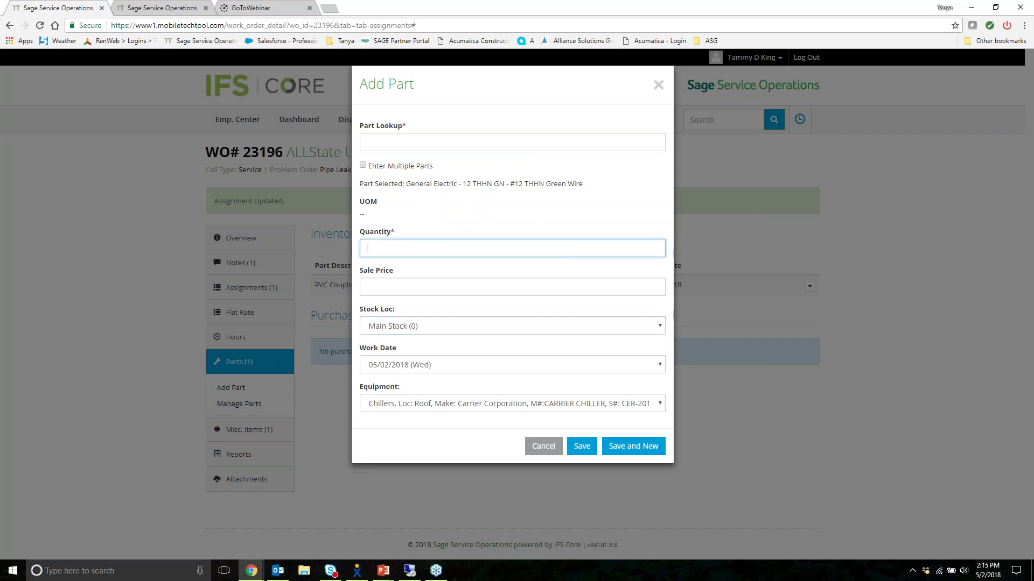
type("15")
left_click(583, 286)
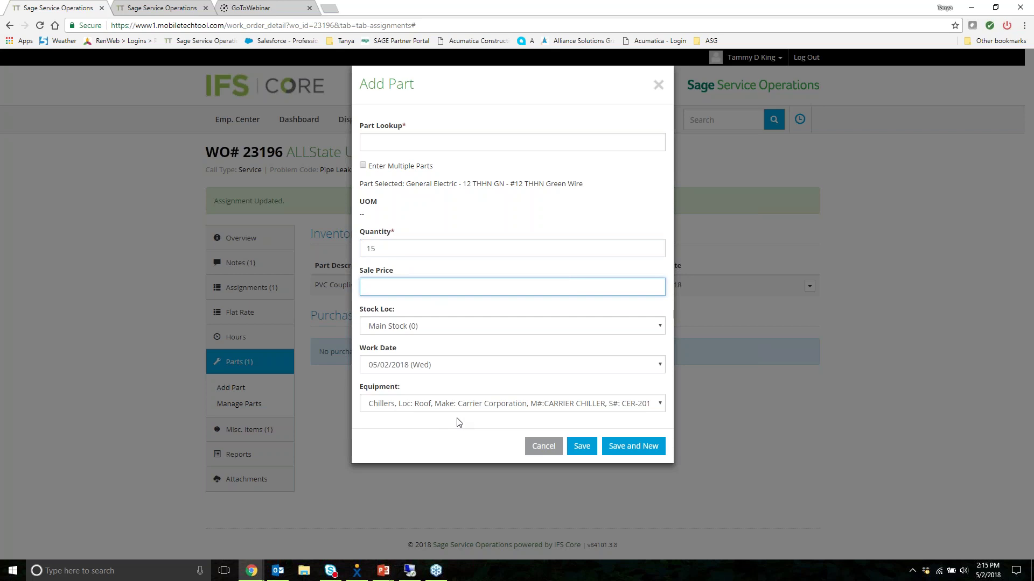
left_click(584, 444)
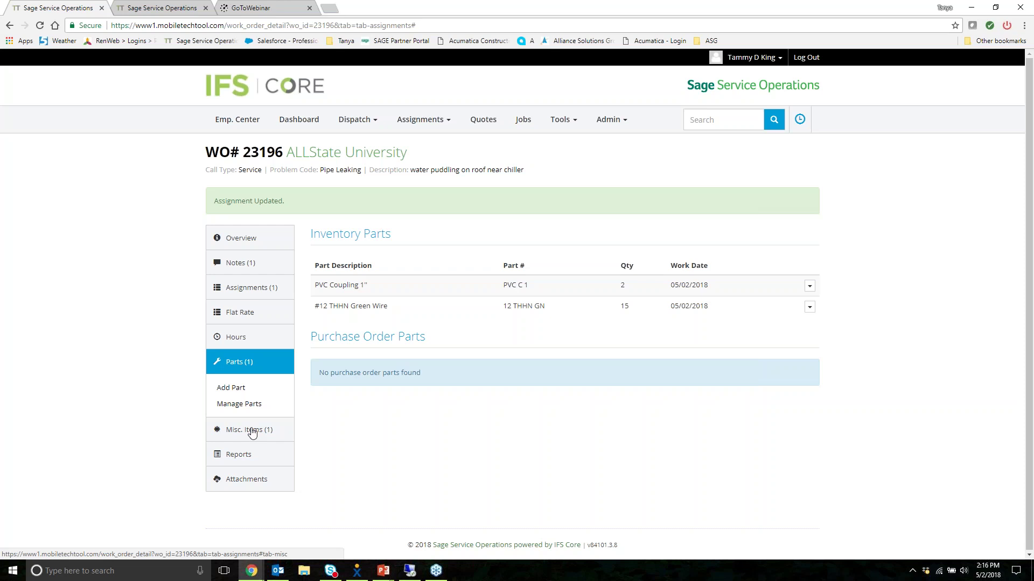
Add the miscellaneous item "Breaker" with quantity 1 and work date 05/02/2018 to the work order and save it.
left_click(252, 430)
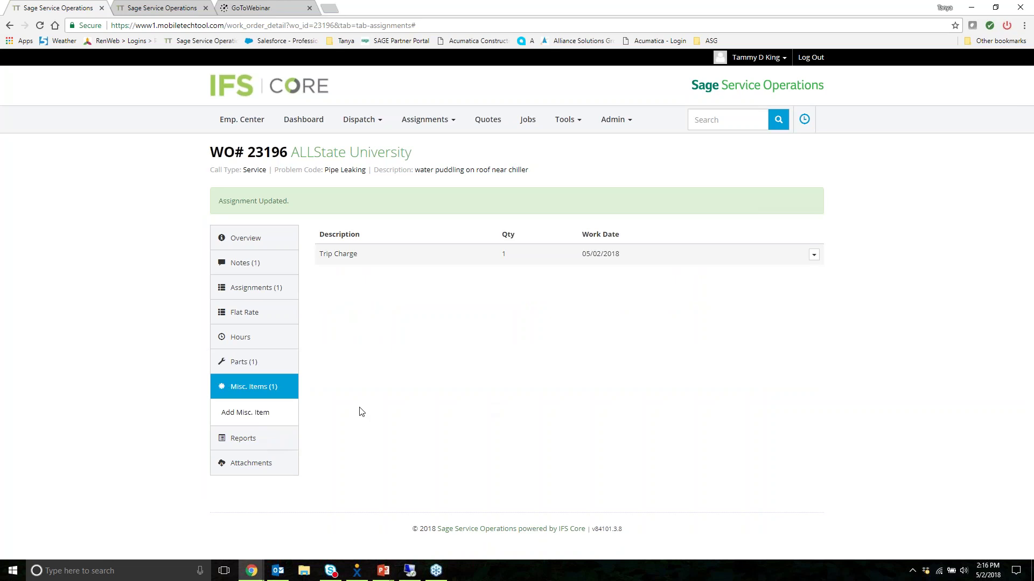
left_click(245, 412)
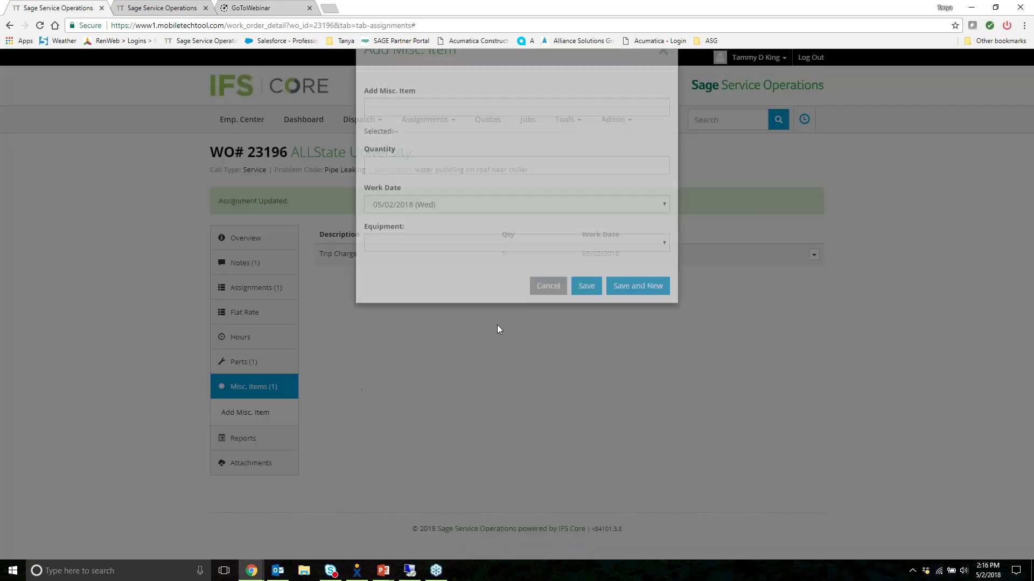
type("Breaker")
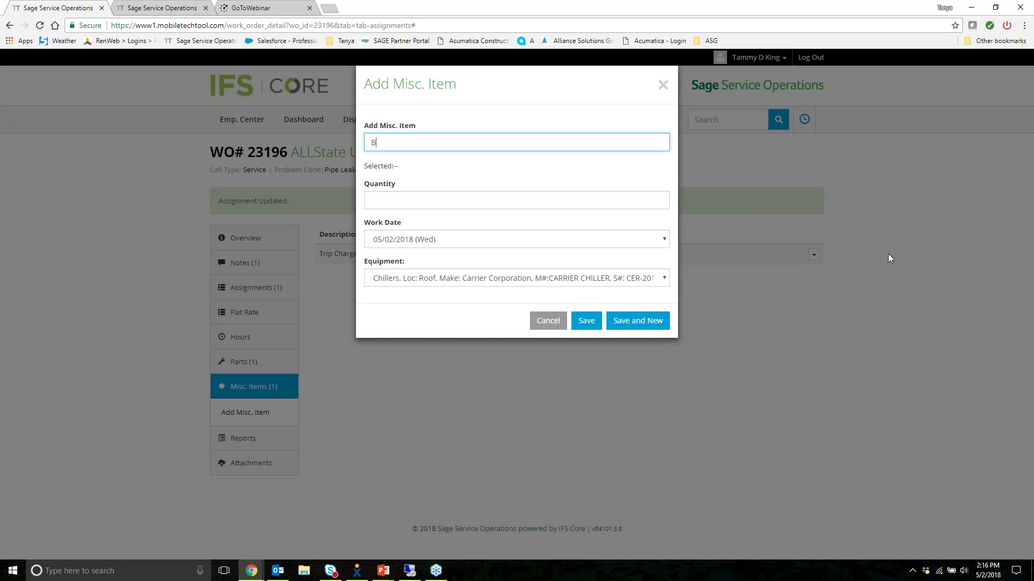
key("Tab")
type("1")
key("Tab")
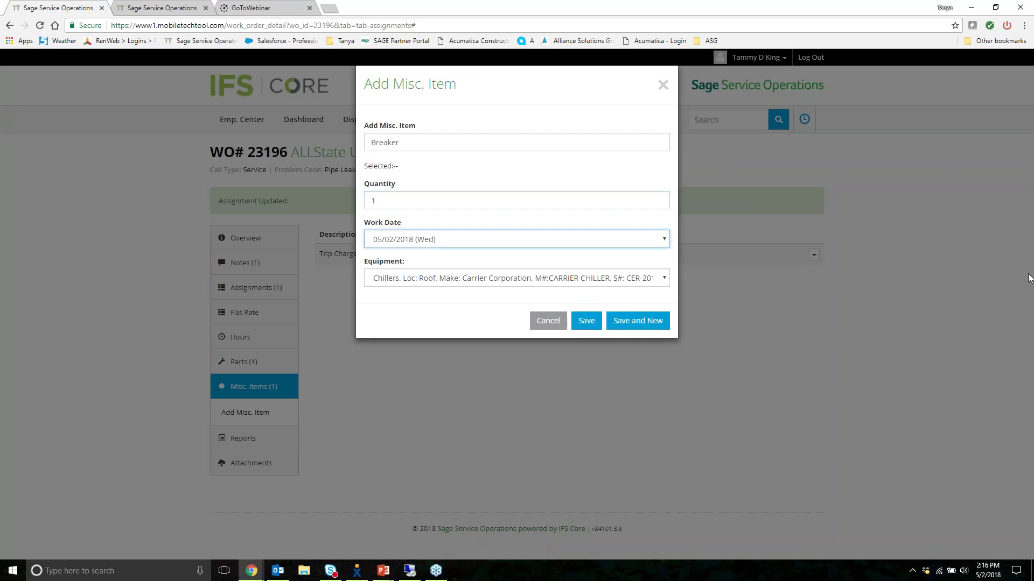
left_click(572, 319)
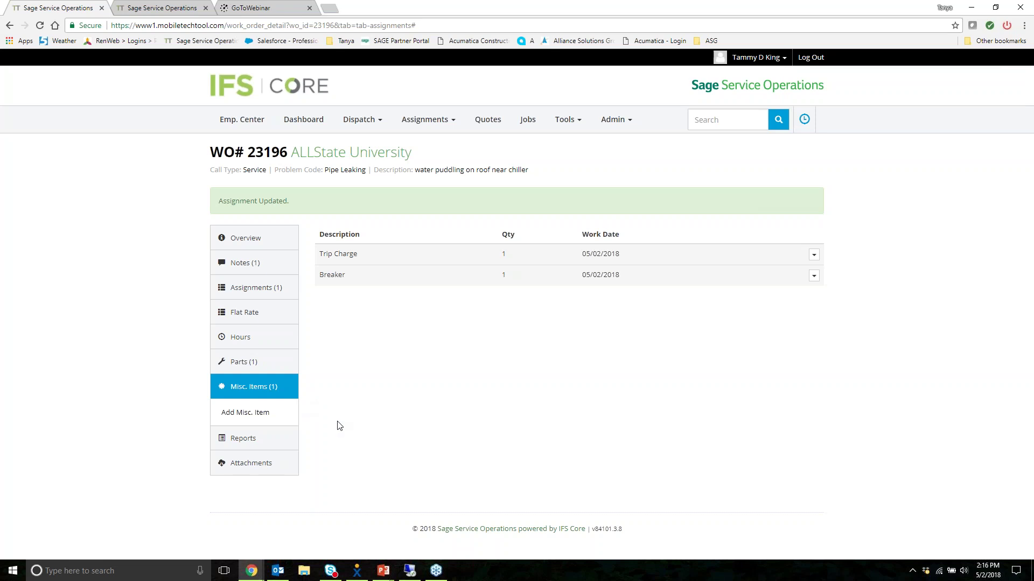
Start a new attachment on the work order and choose the picture Hampton Inn 2 from the Pictures-Scans folder.
left_click(249, 245)
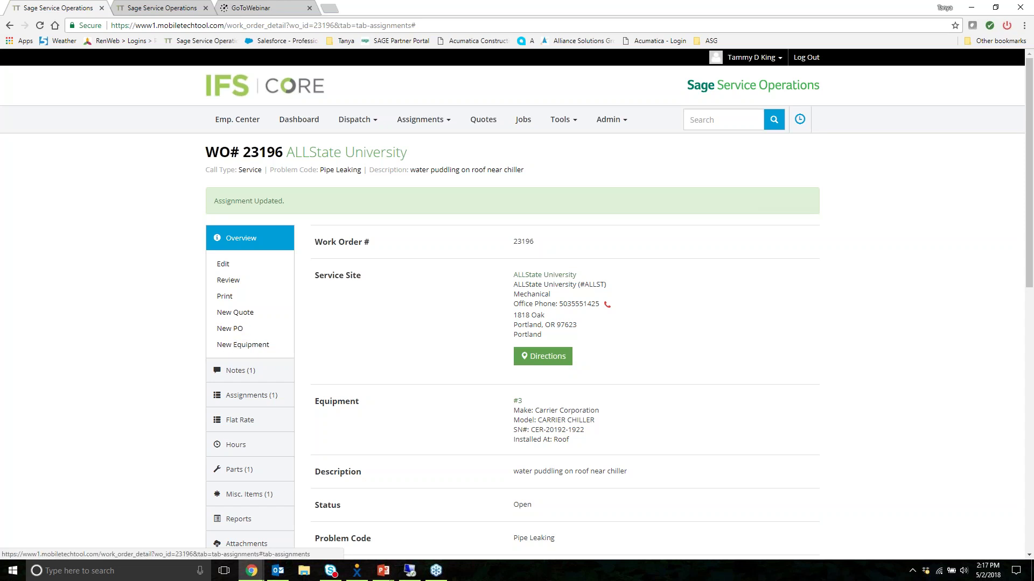
scroll(517, 323, "down", 3)
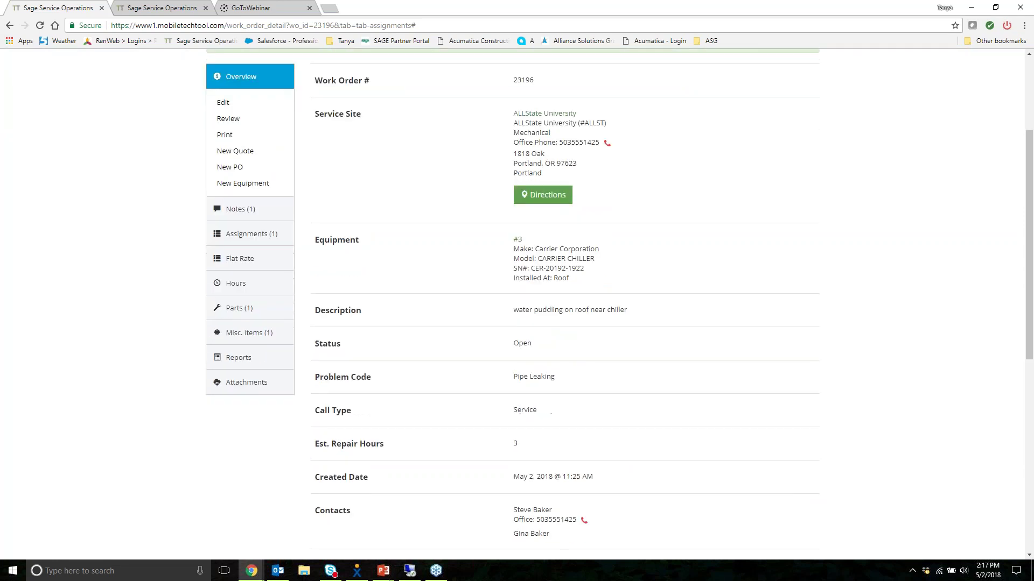
left_click(246, 384)
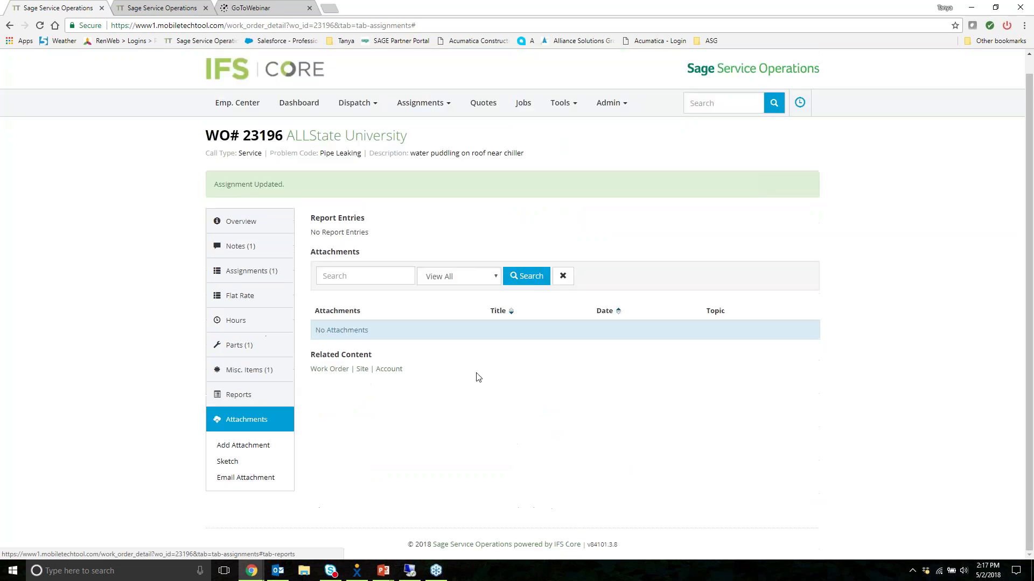
left_click(262, 451)
scroll(565, 298, "up", 1)
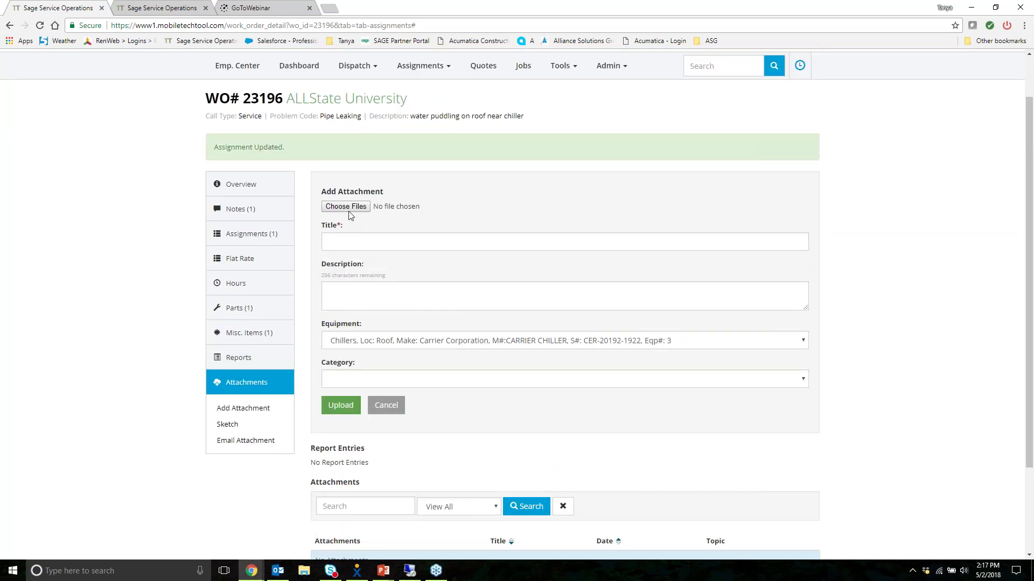
left_click(347, 207)
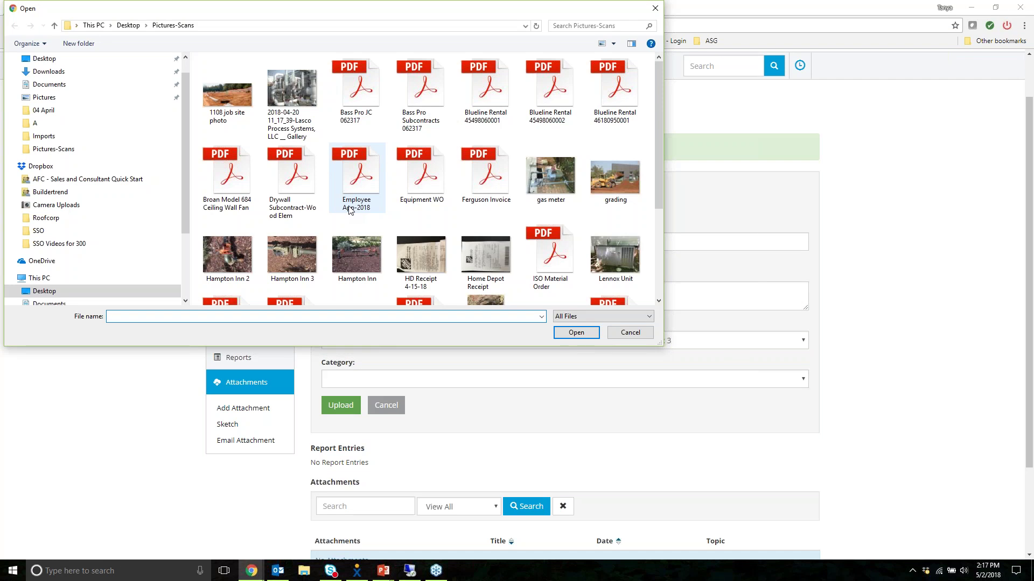
scroll(357, 203, "down", 3)
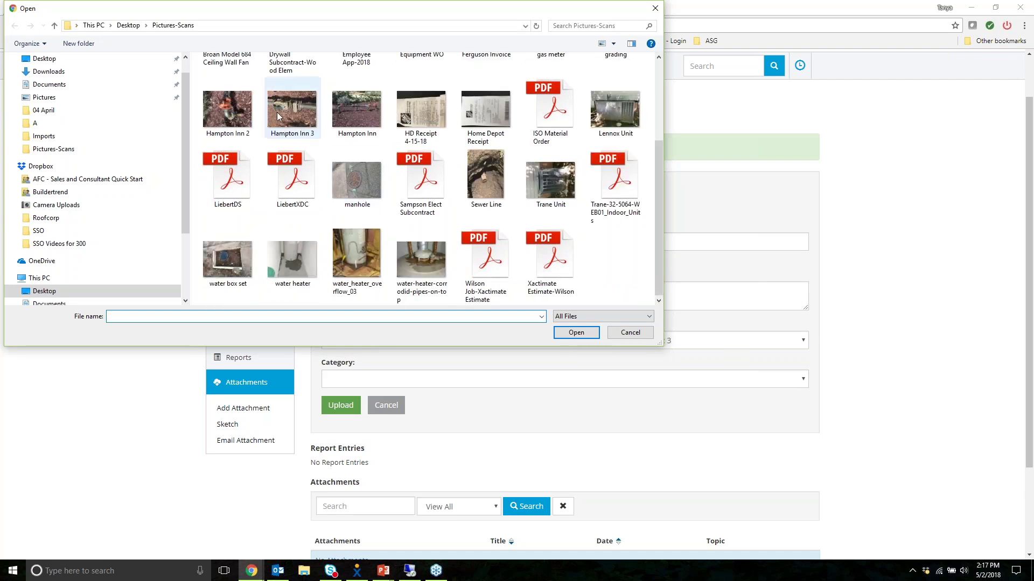
left_click(229, 113)
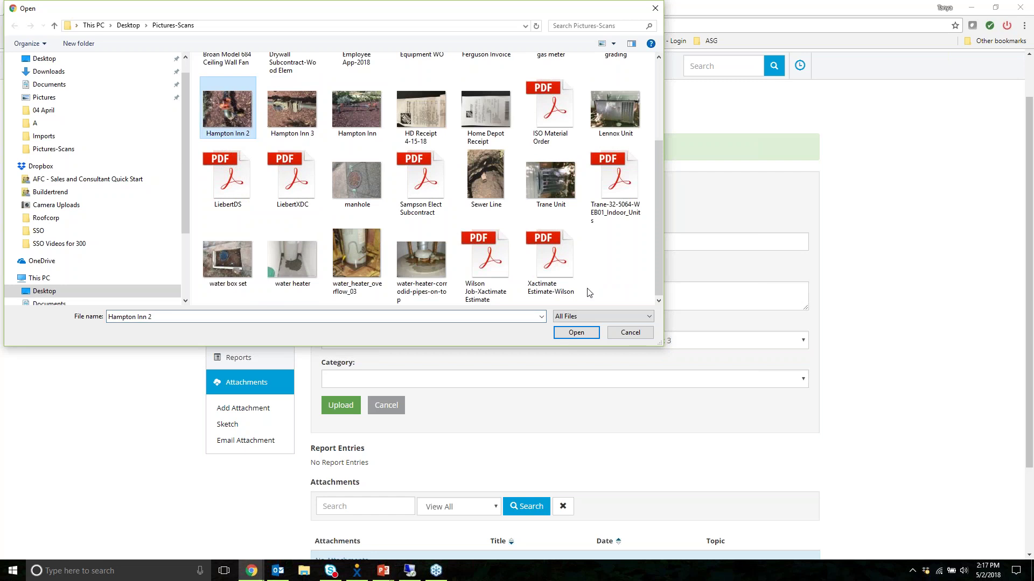
left_click(575, 332)
Title the attachment "Piping", assign it the category Image and upload it to the work order.
left_click(404, 242)
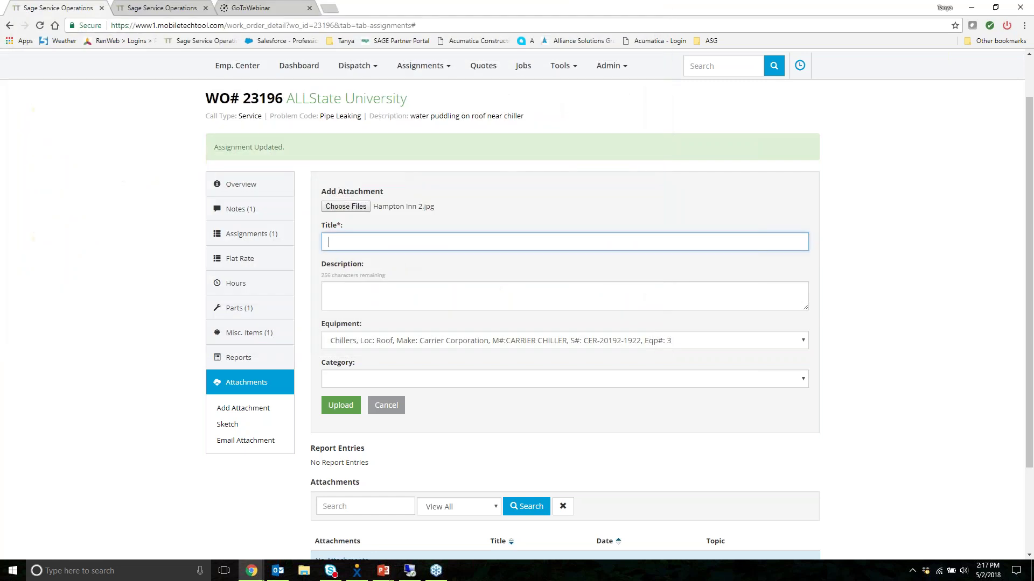
type("Piping")
key("Tab")
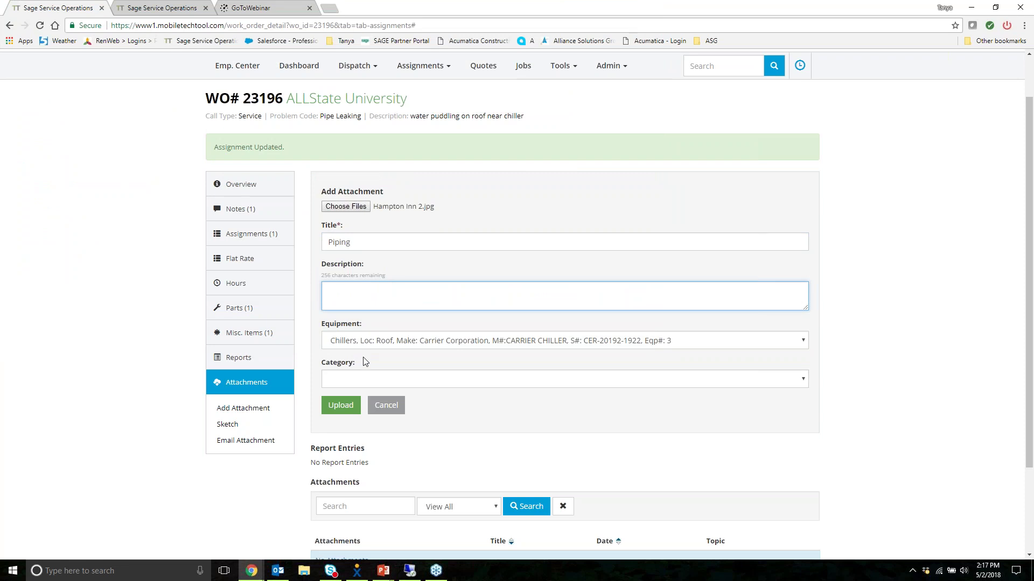
left_click(351, 381)
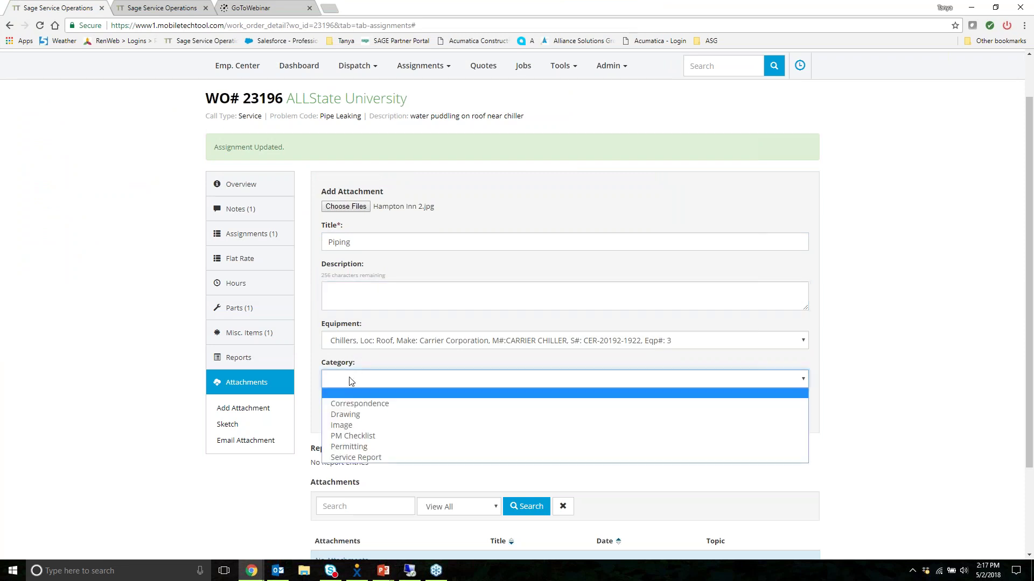
left_click(343, 425)
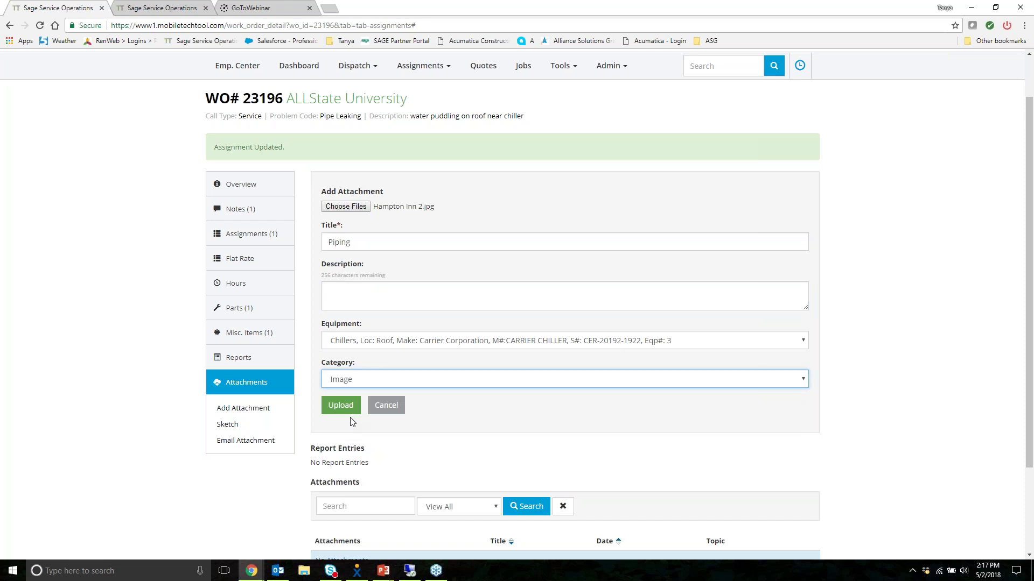
left_click(340, 409)
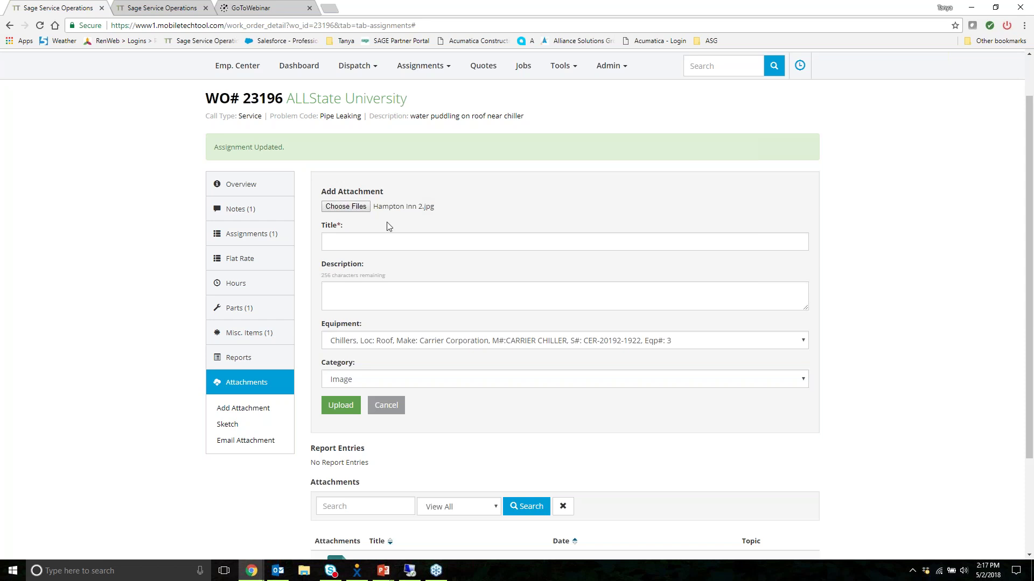
Start a sketch for the work order with the comment "What do you think?" and the Piping image as background.
left_click(231, 427)
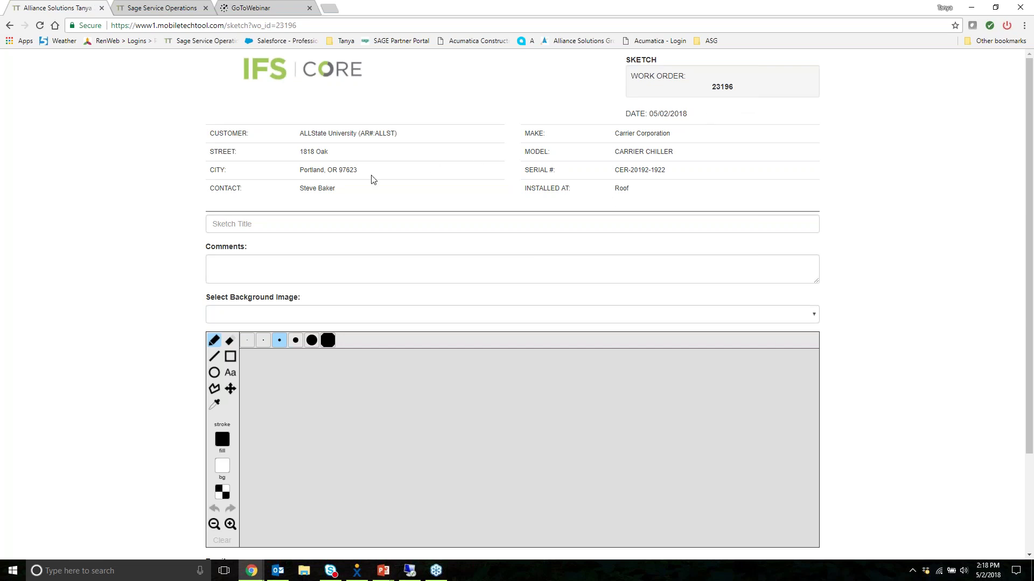
left_click(303, 276)
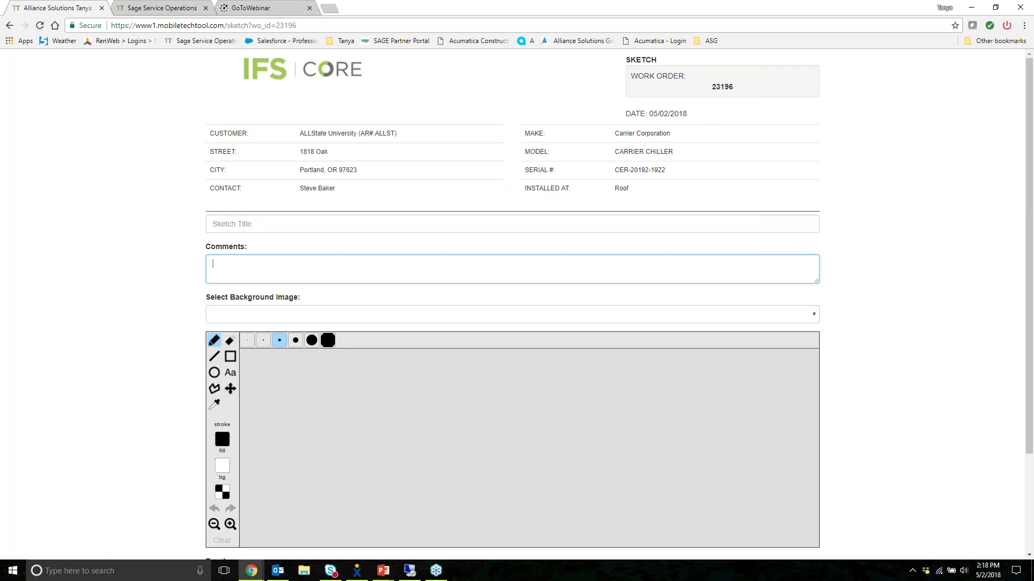
type("What do you think?")
left_click(601, 315)
left_click(575, 338)
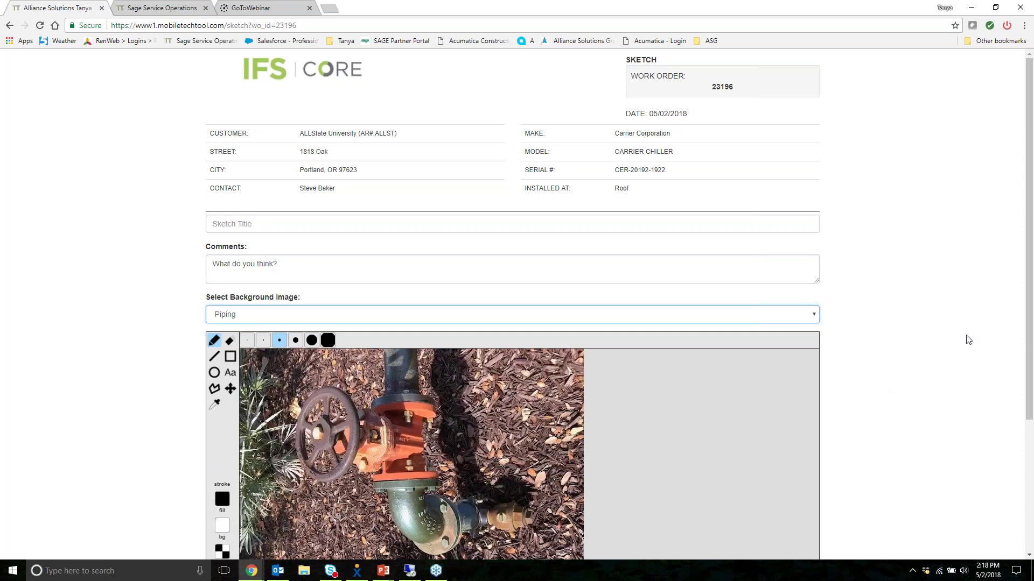
Draw a freehand loop around the valve and handwheel on the sketch, with three lines running outward from the valve.
scroll(965, 339, "down", 2)
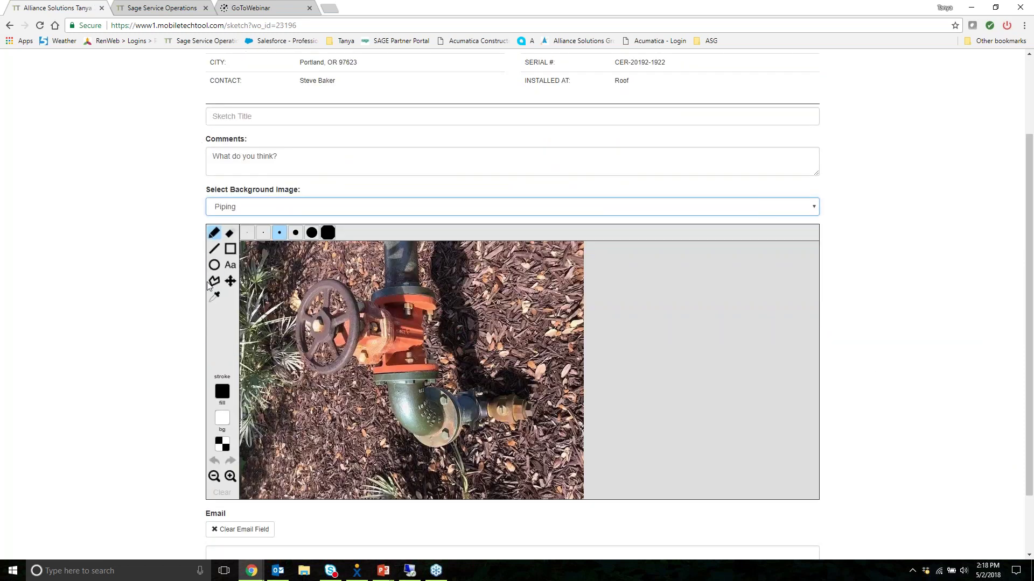
mouse_move(405, 275)
left_mouse_down()
mouse_move(245, 328)
mouse_move(431, 287)
mouse_move(418, 285)
left_mouse_up()
mouse_move(514, 274)
left_mouse_down()
mouse_move(397, 329)
mouse_move(570, 357)
left_mouse_up()
left_click_drag(417, 329, 619, 299)
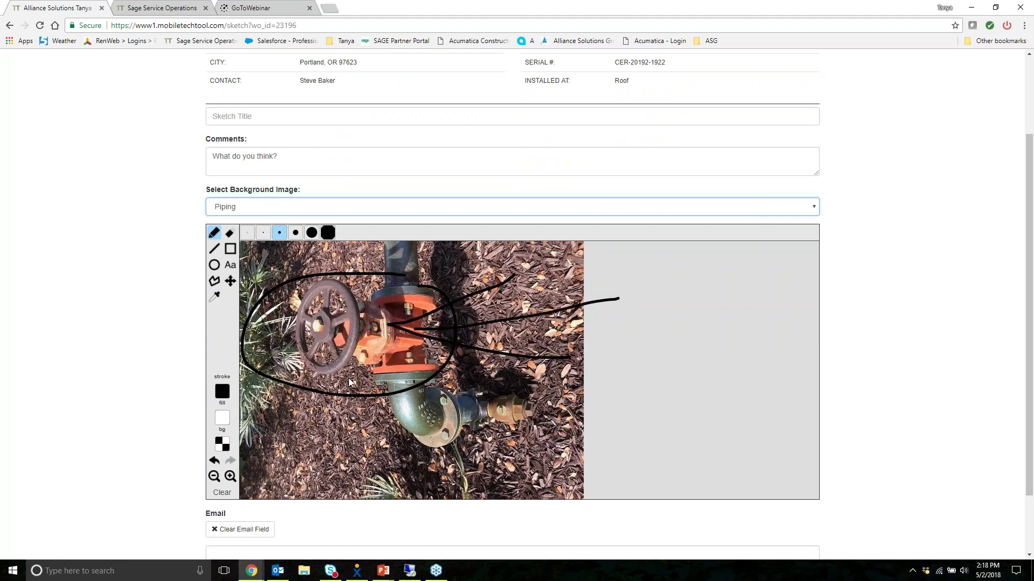
Save the sketch with the recipient's e-mail address entered, and check the work order's attachments.
scroll(347, 383, "down", 3)
left_click(297, 473)
type("teney")
key("Down")
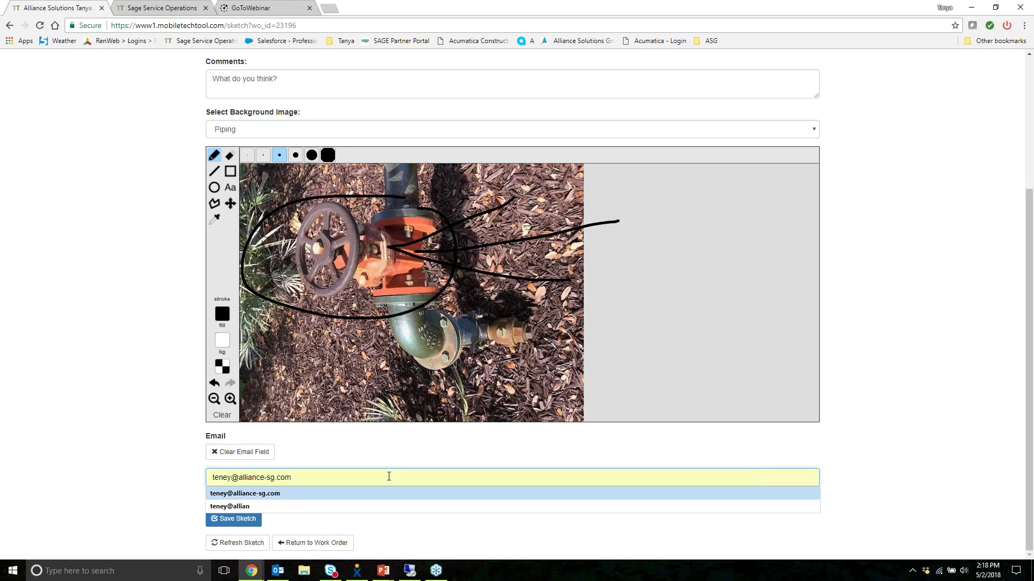
key("Return")
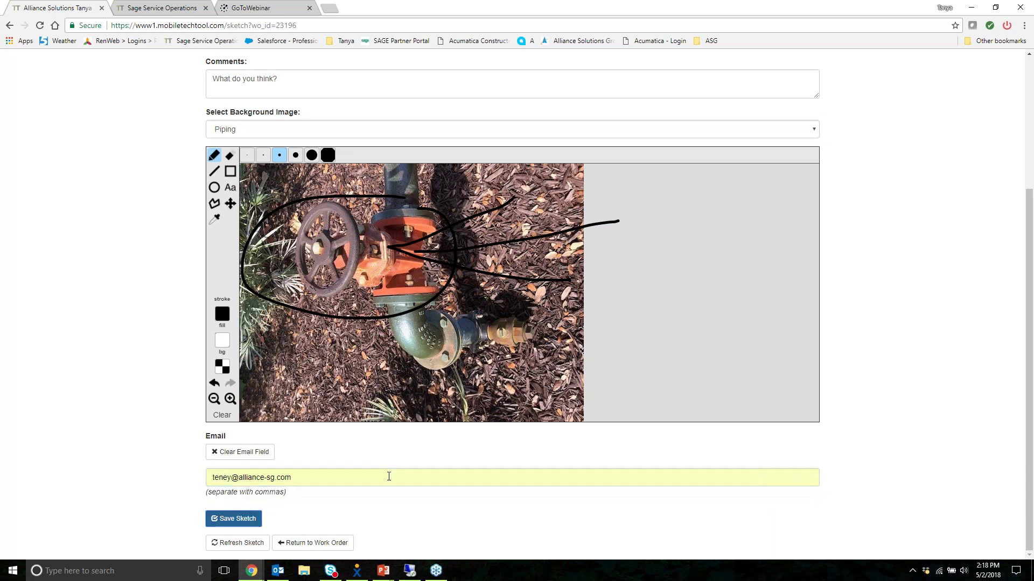
left_click(242, 520)
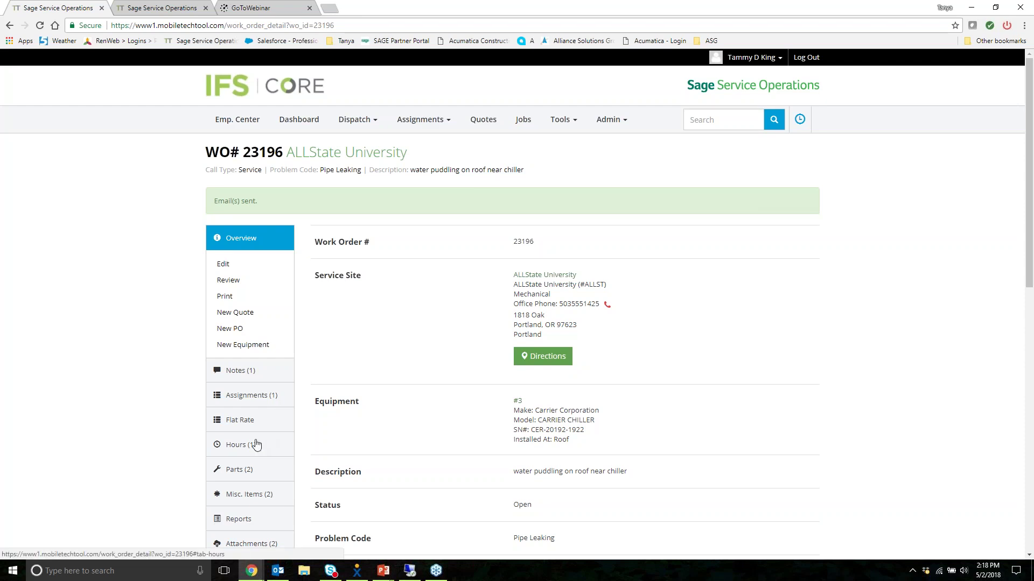
scroll(259, 445, "down", 1)
left_click(255, 493)
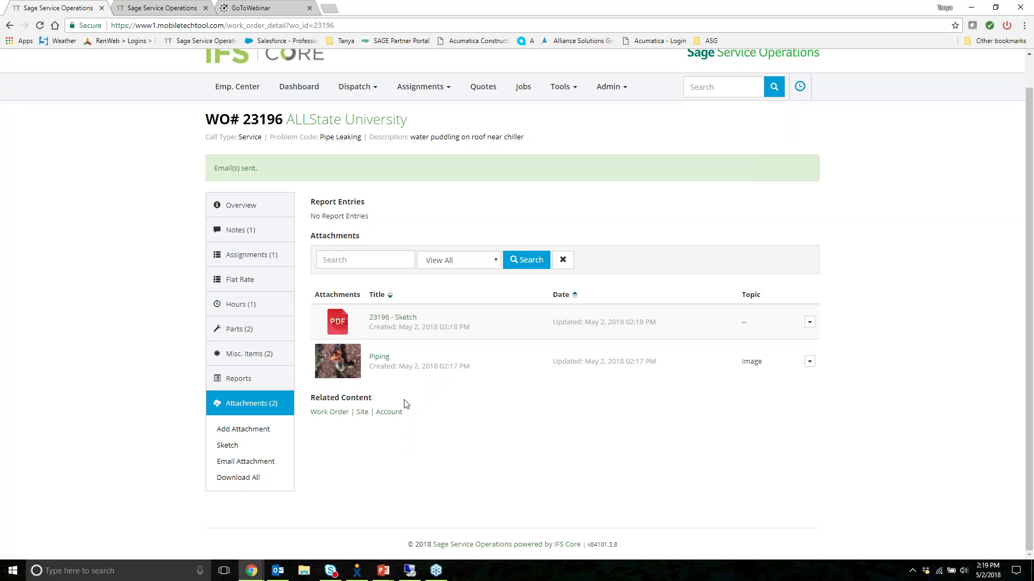
Update the technician's assignment on the work order to Complete, dated 05/02/2018 at 2:18pm.
left_click(254, 257)
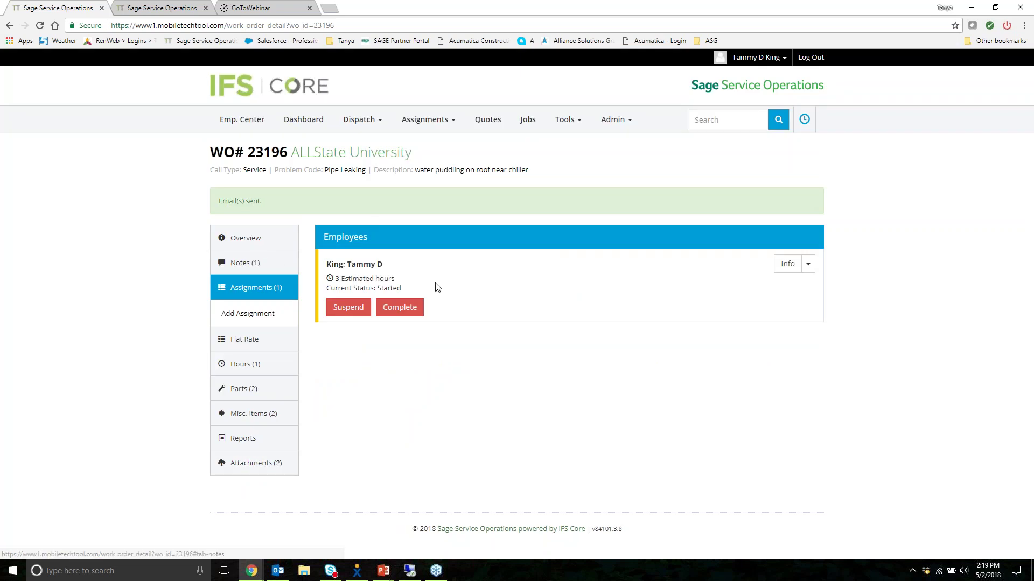
left_click(415, 313)
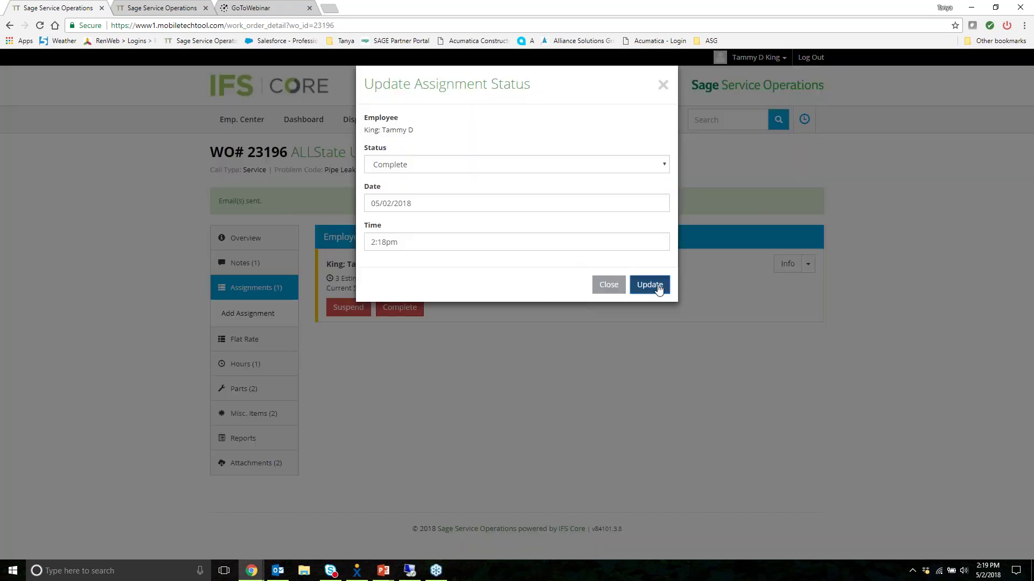
left_click(658, 289)
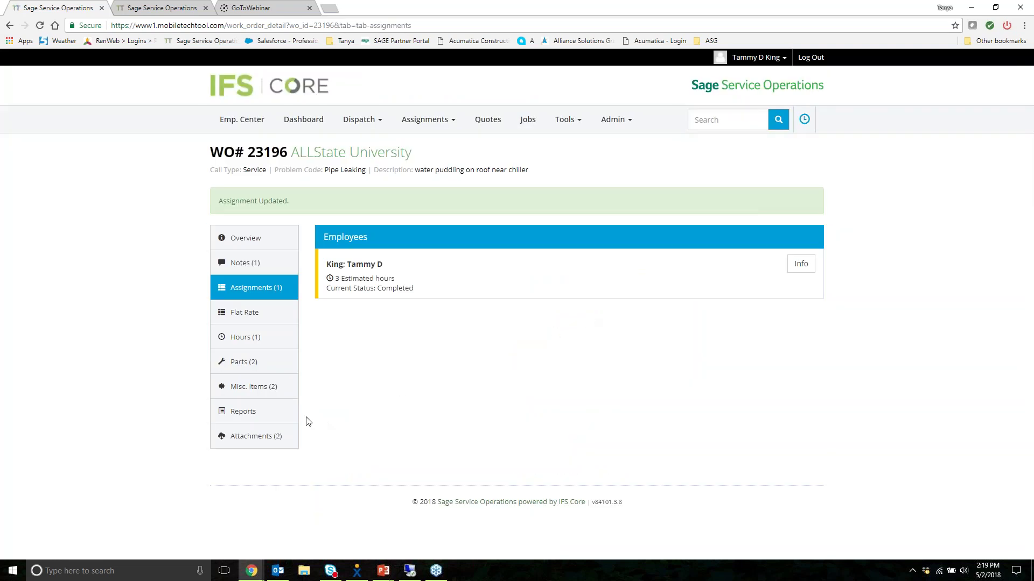
Create the work order's service report for 05/02/2018, include the Assignments section and review the report's contents.
left_click(248, 417)
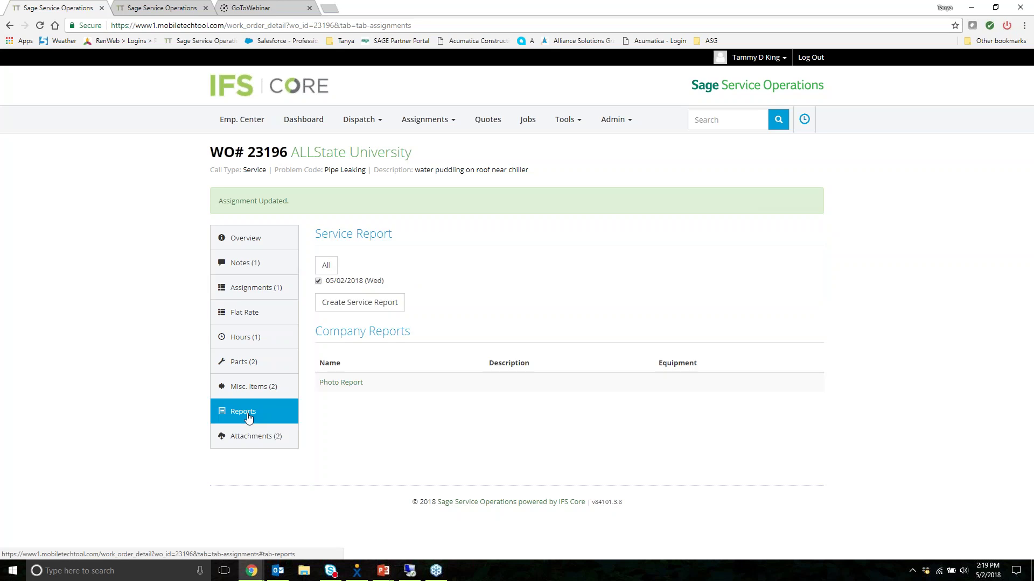
left_click(359, 309)
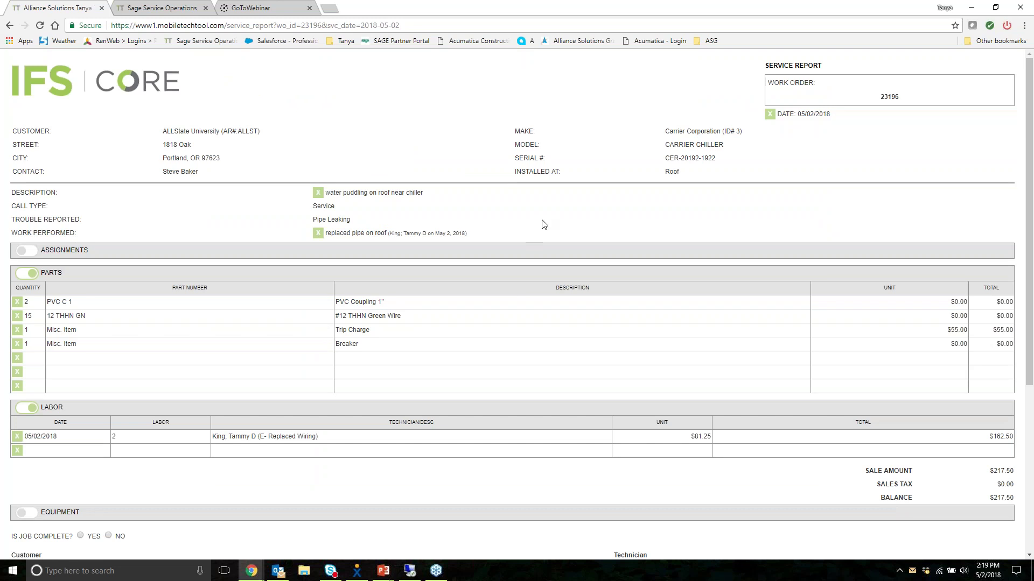
left_click(33, 253)
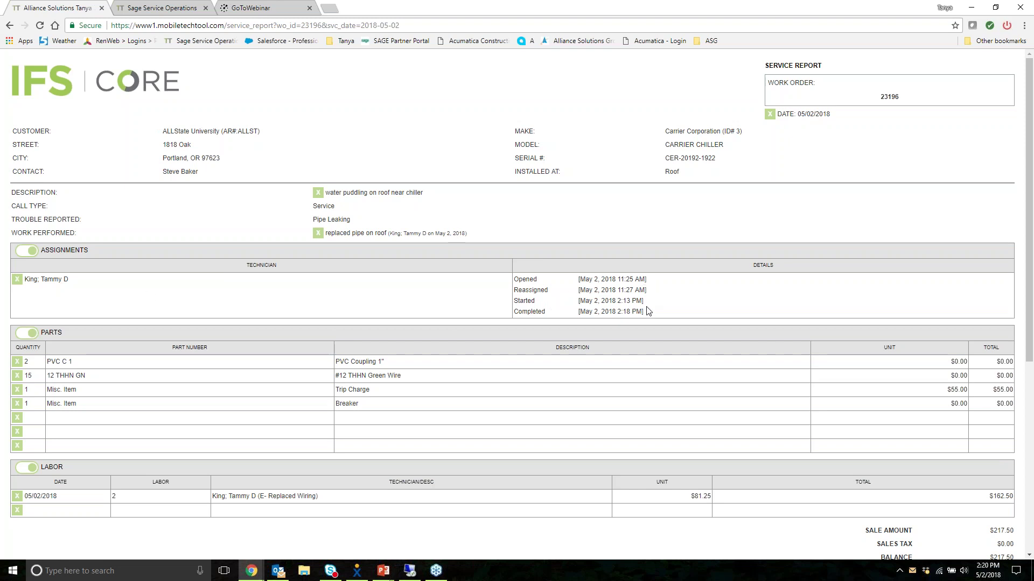
scroll(648, 312, "down", 2)
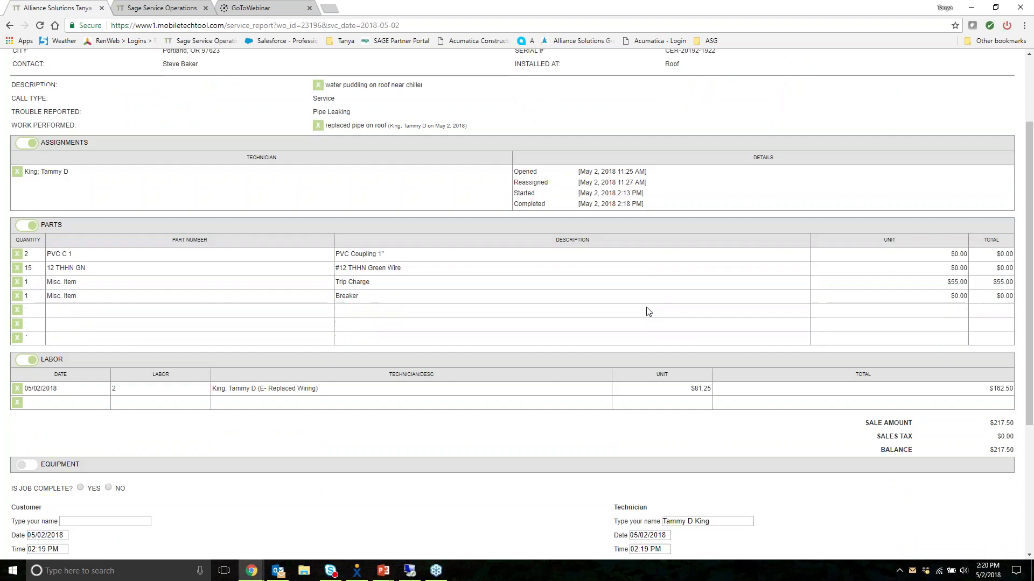
scroll(649, 315, "down", 1)
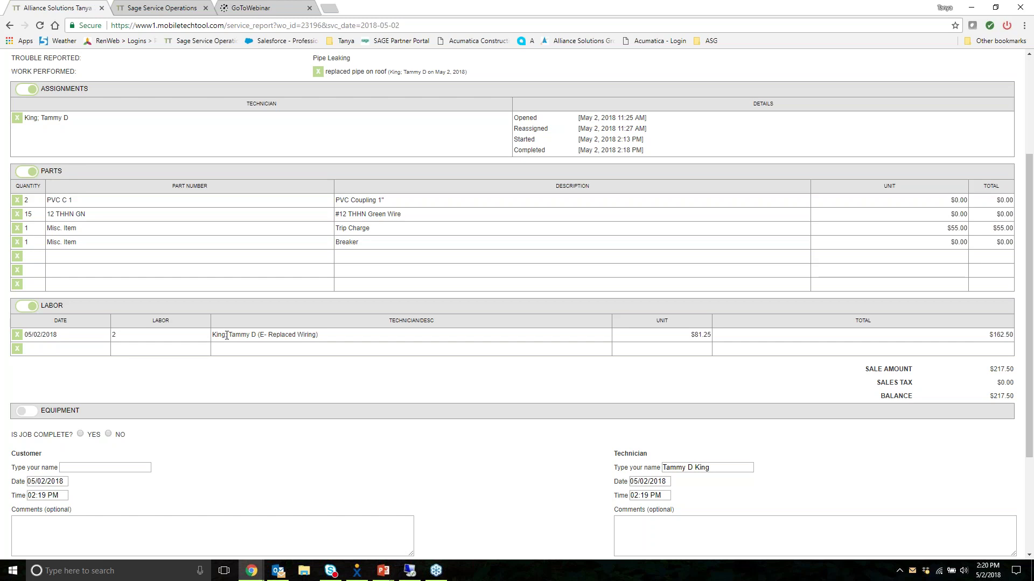
scroll(225, 337, "up", 3)
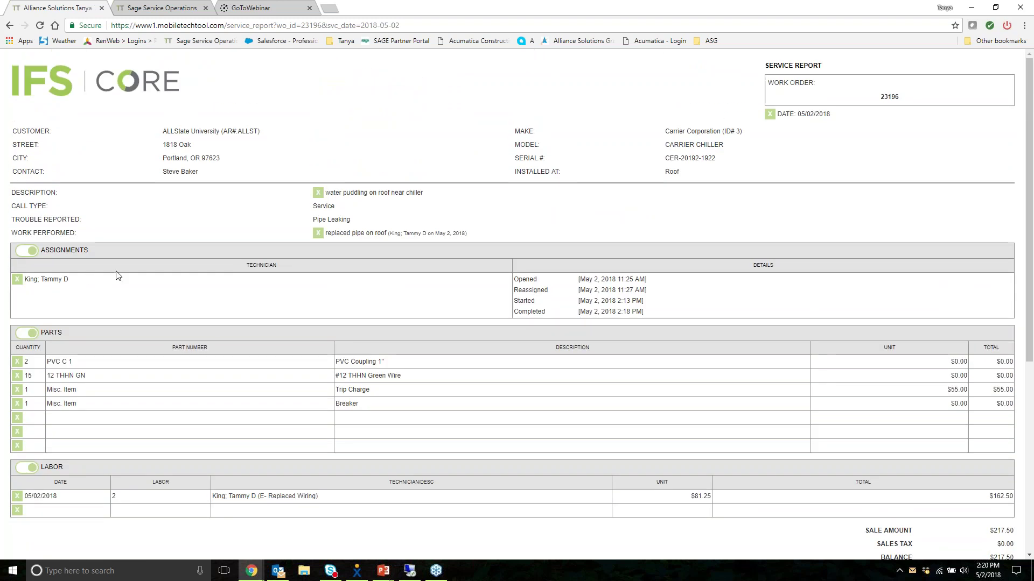
Leave the Assignments section out of the service report and answer Yes to the job being complete.
left_click(24, 252)
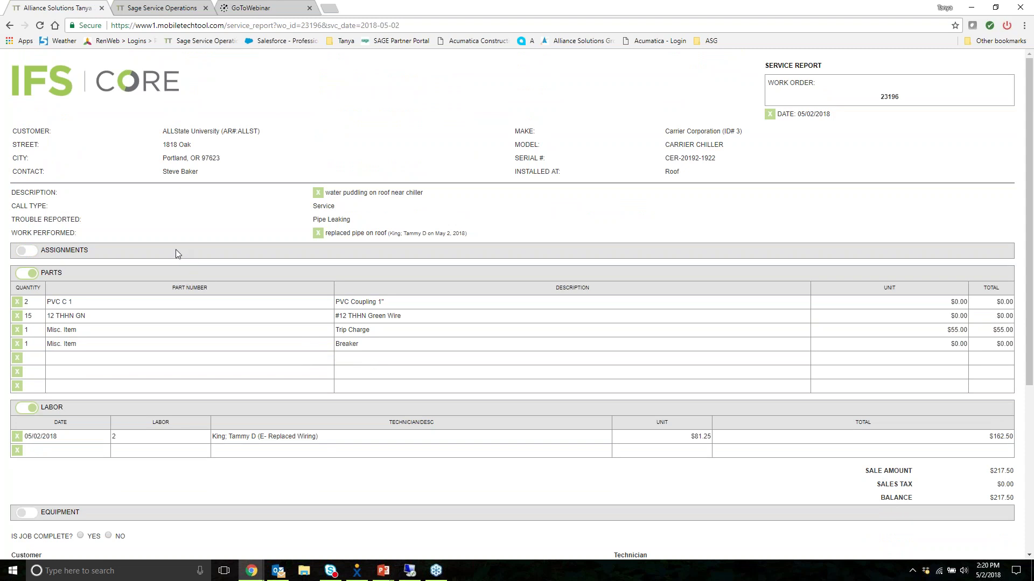
scroll(177, 247, "down", 5)
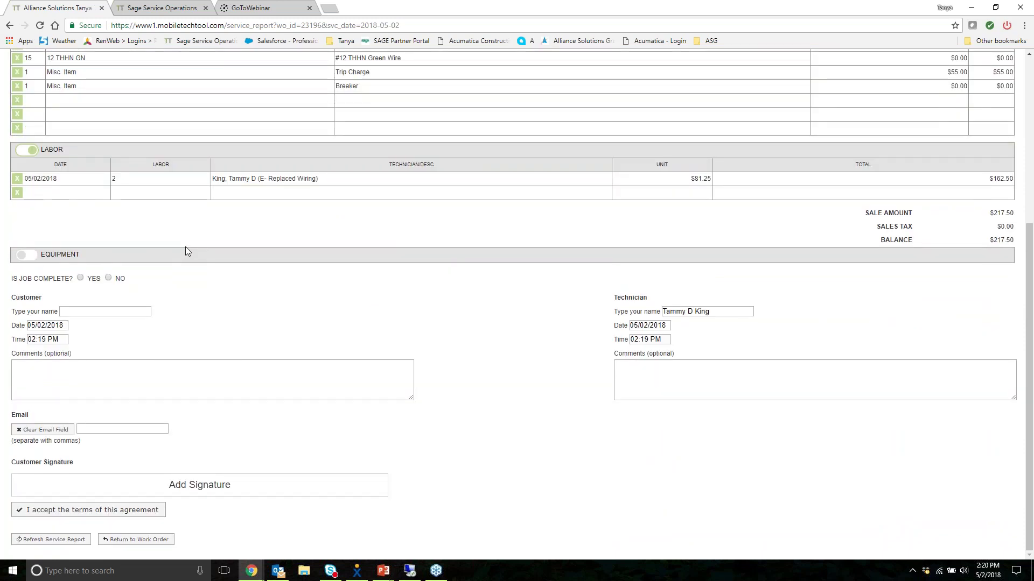
left_click(80, 279)
Add a handwritten customer signature of two initials with a long trailing stroke to the service report.
left_click(208, 484)
left_click_drag(423, 194, 421, 193)
mouse_move(411, 160)
left_mouse_down()
mouse_move(457, 143)
mouse_move(457, 159)
mouse_move(553, 144)
left_mouse_up()
left_click(117, 62)
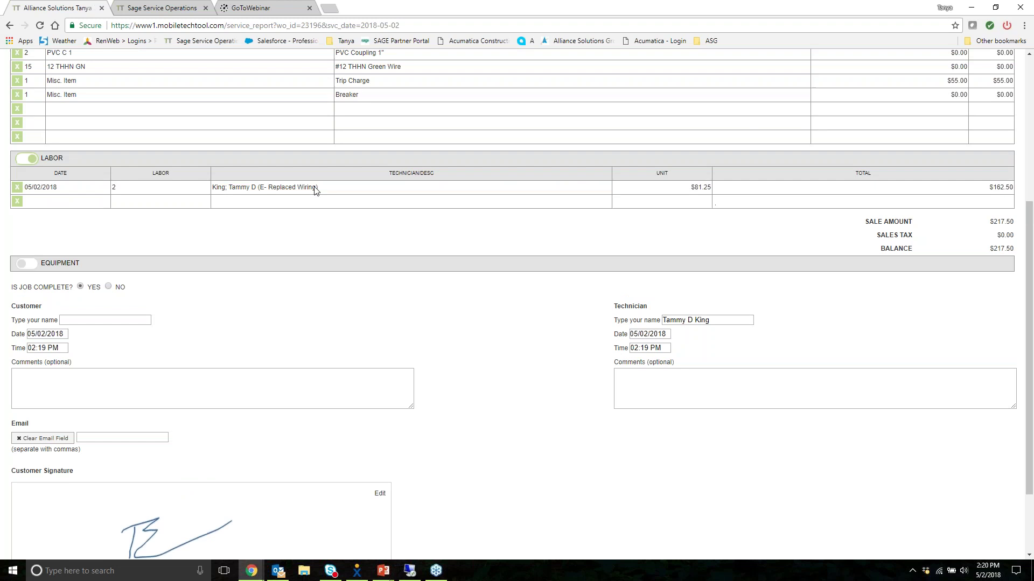
Accept the agreement's terms, then save and e-mail the service report with the Piping image attached.
scroll(254, 396, "down", 1)
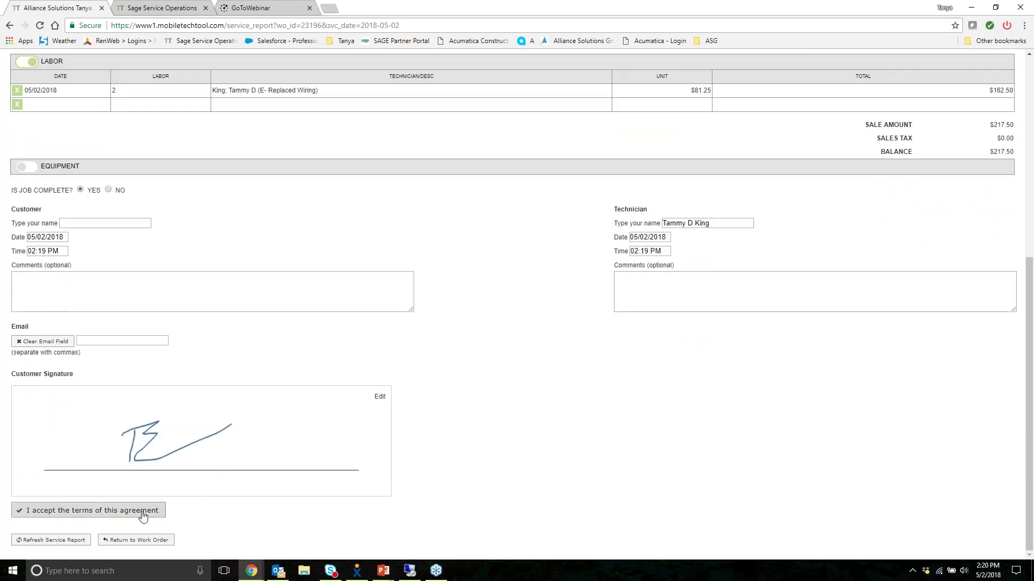
left_click(142, 515)
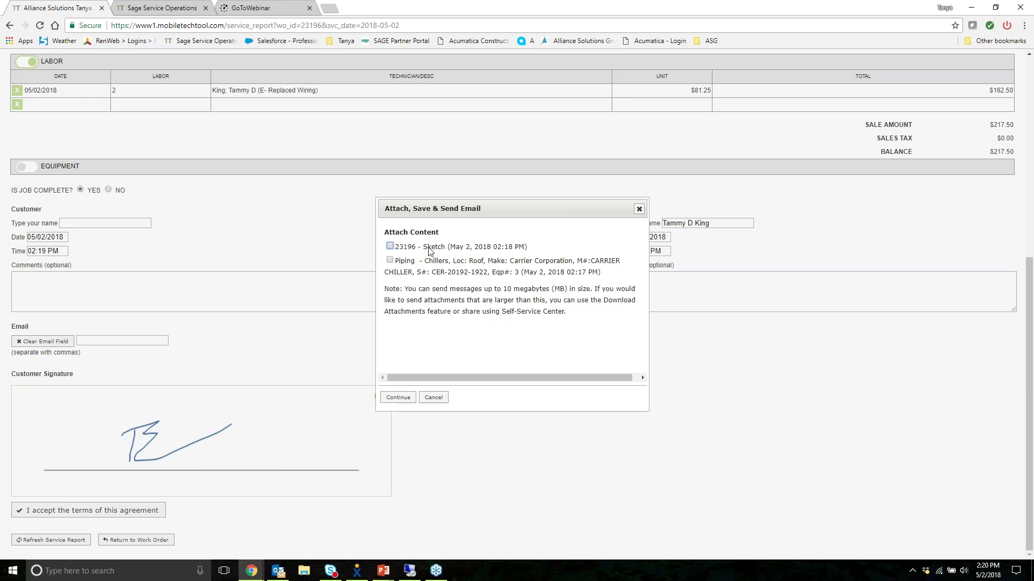
left_click(390, 260)
left_click(399, 398)
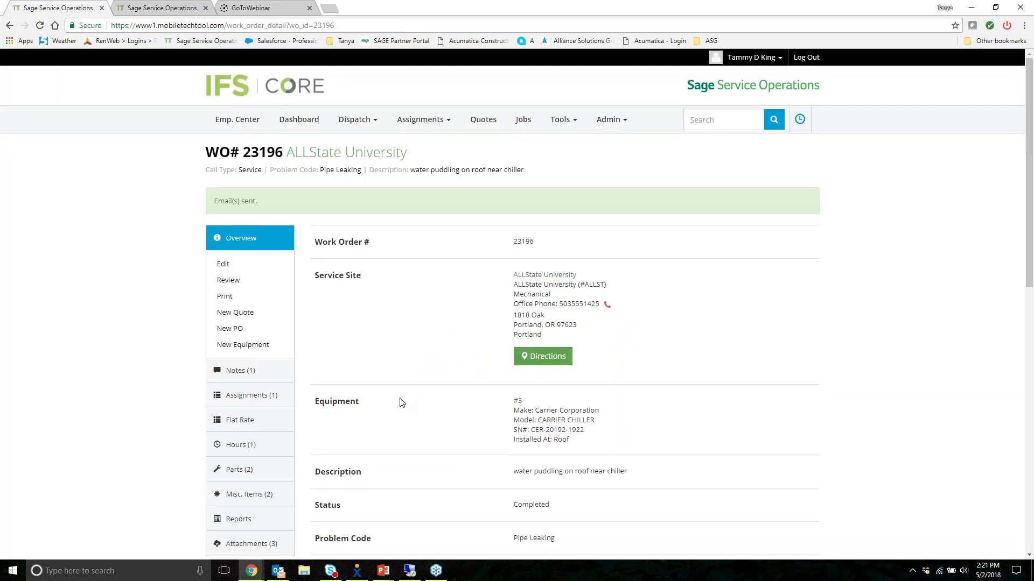
Open the Service Report PDF from the work order's attachments, review its contents and signature, and return to the work order.
scroll(400, 402, "down", 2)
left_click(245, 436)
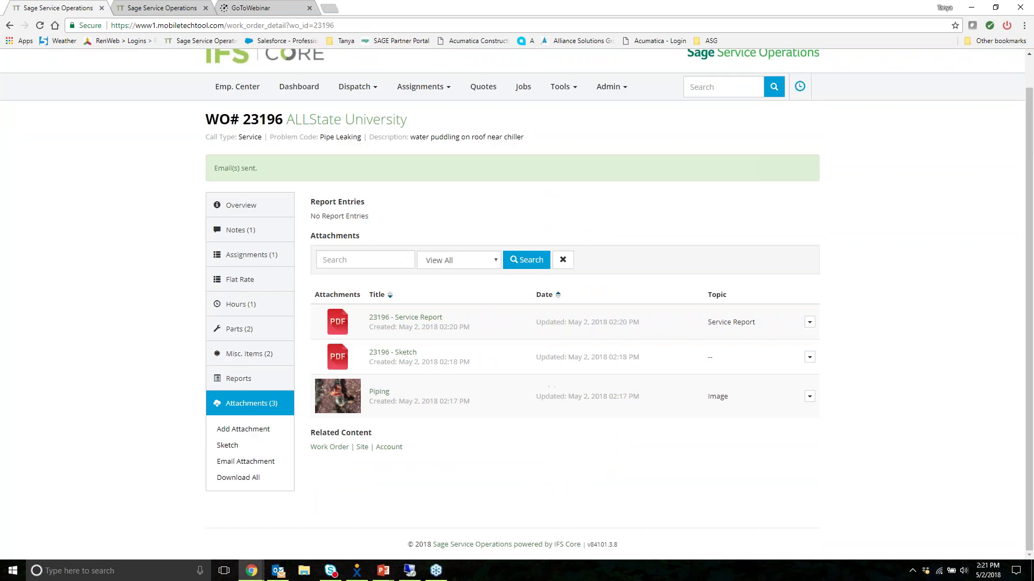
left_click(426, 318)
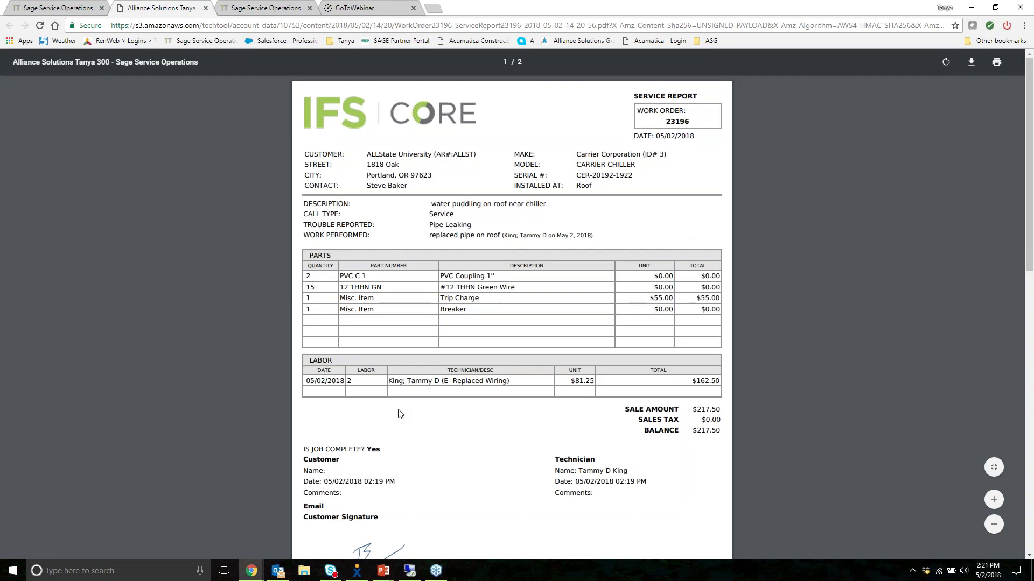
scroll(400, 414, "down", 3)
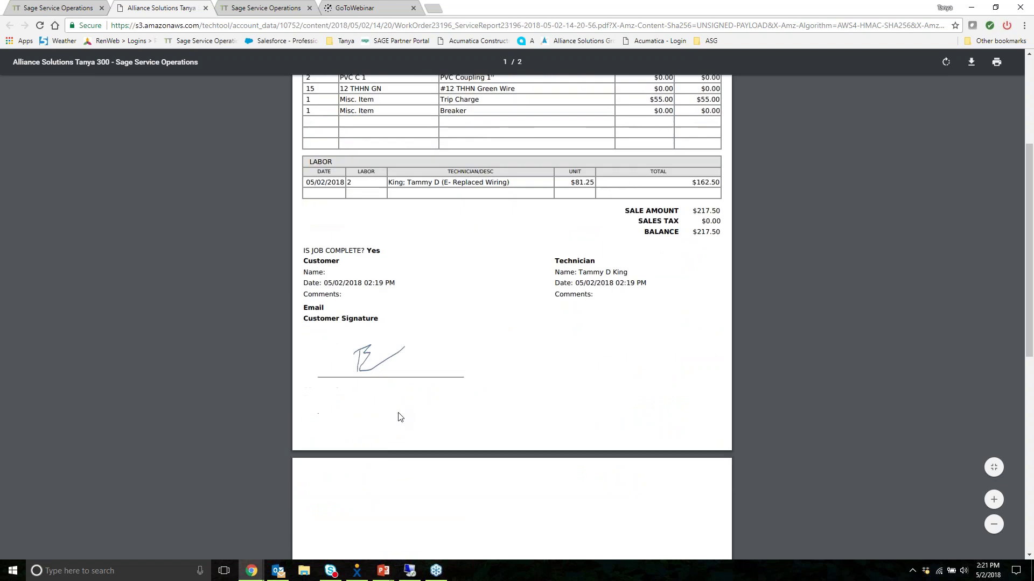
scroll(399, 416, "up", 3)
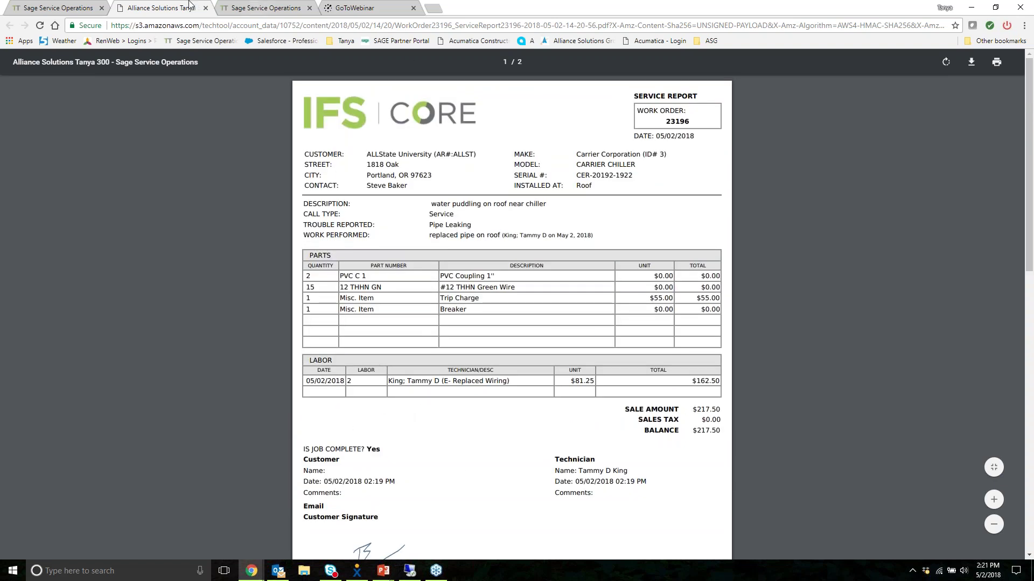
left_click(36, 7)
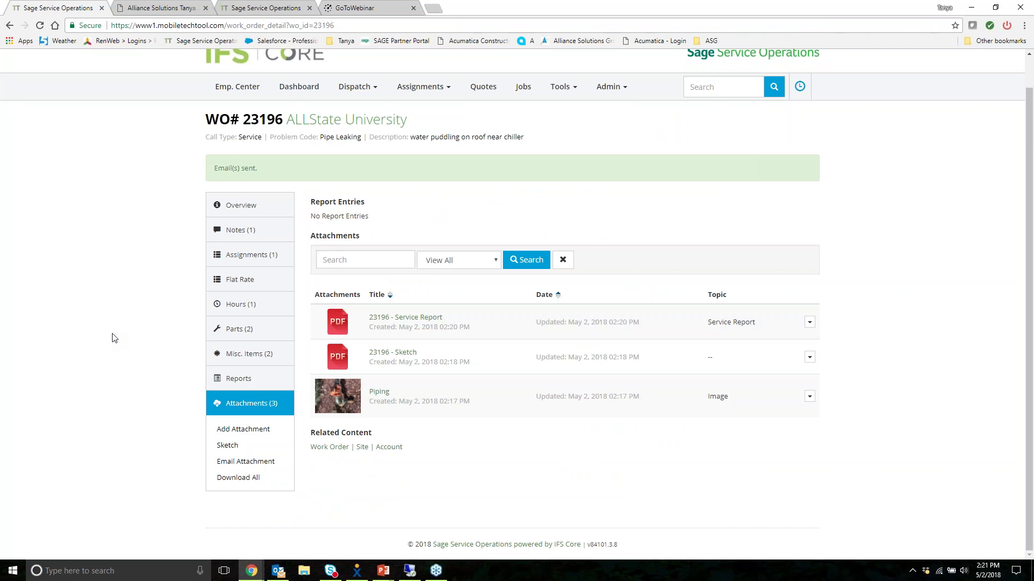
Display the technician's assignments by day and open the Dankwardt Swimming Pool work order for the toilet leak.
left_click(423, 86)
left_click(474, 111)
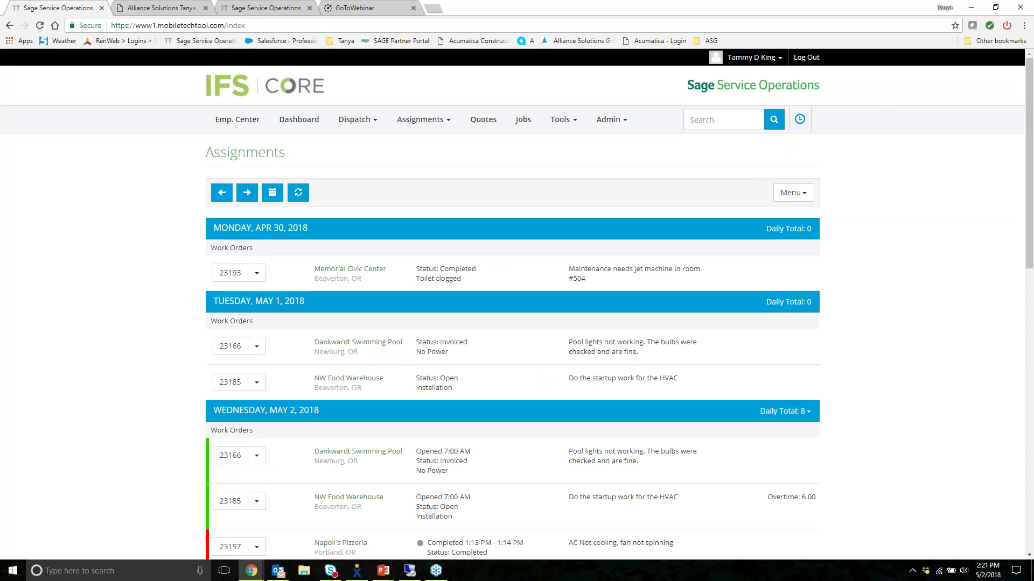
scroll(196, 427, "down", 2)
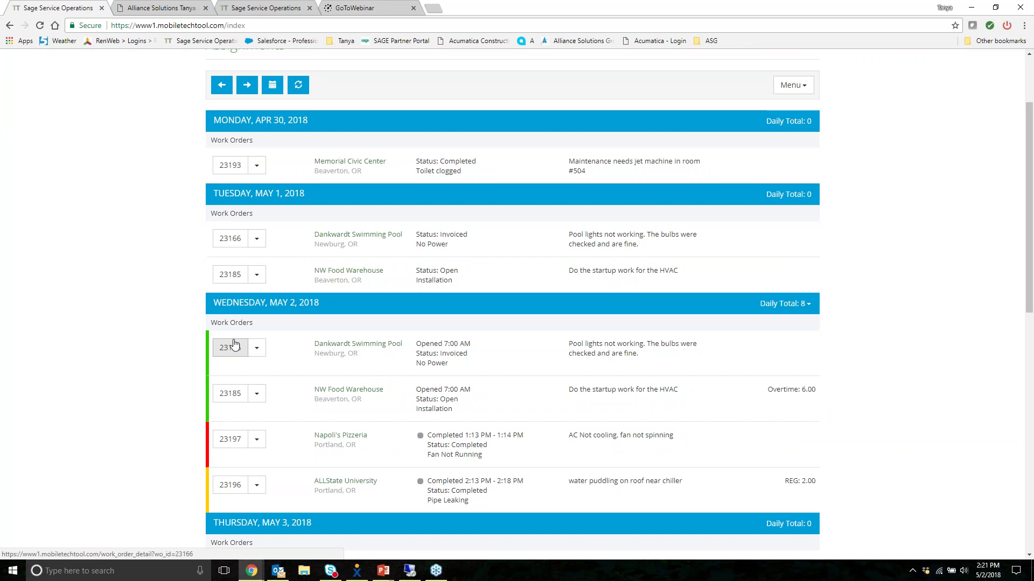
left_click(227, 275)
scroll(229, 271, "down", 4)
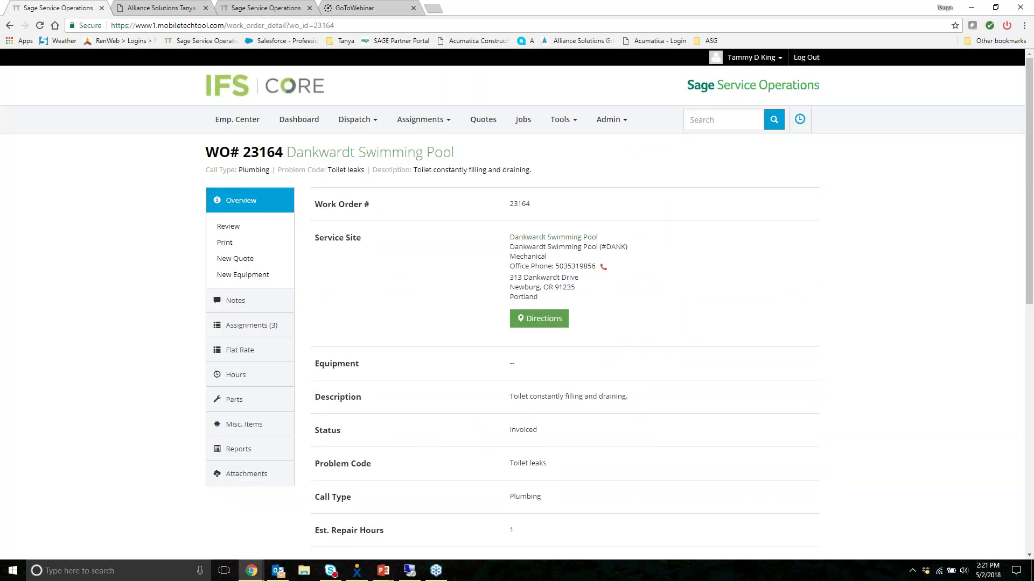
Start a new quote from this work order titled "Replace Water Heater" with 1.5 hours of regular labor time.
left_click(235, 260)
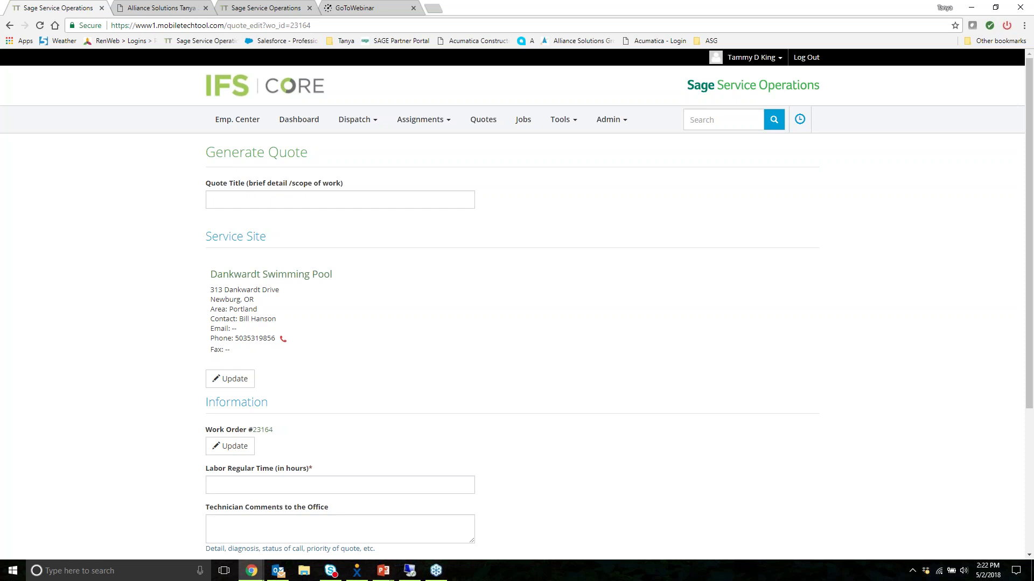
left_click(266, 203)
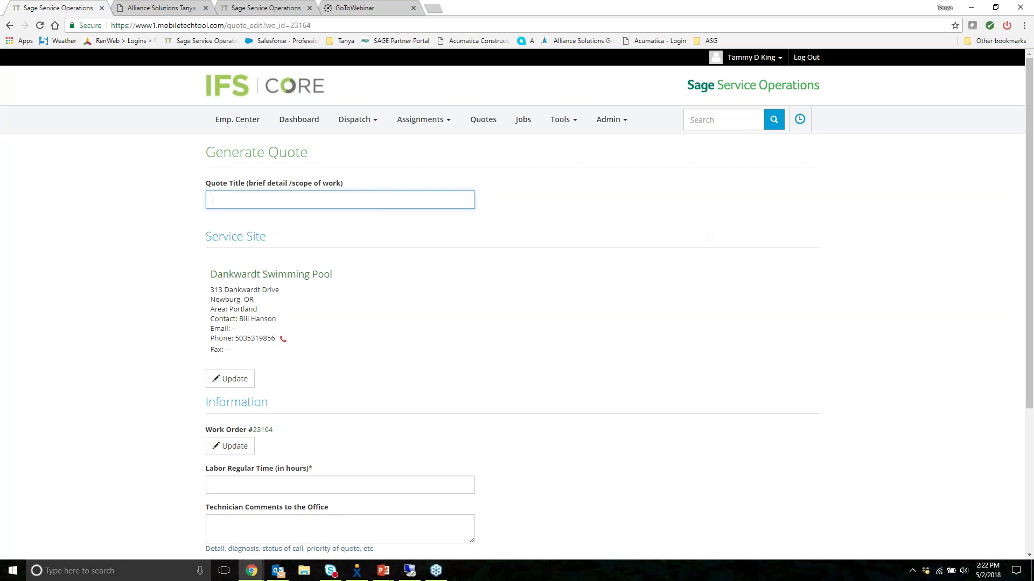
type("Re")
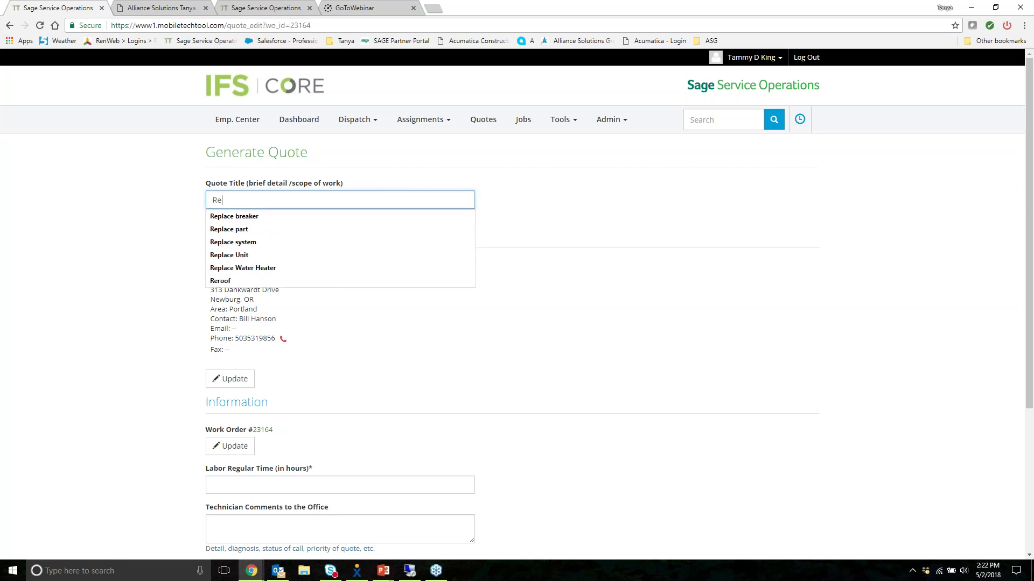
type("place Water Heater")
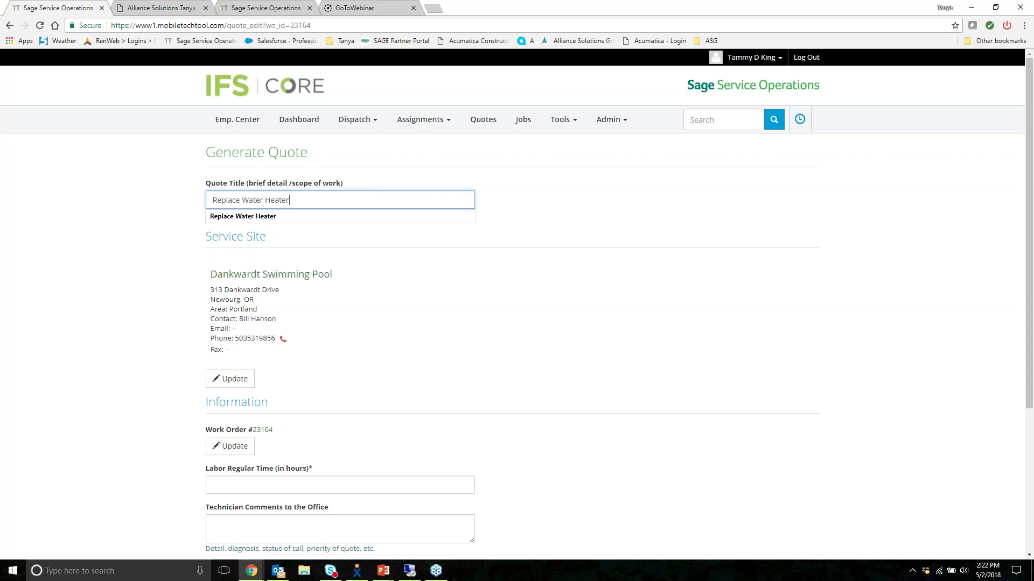
key("Tab")
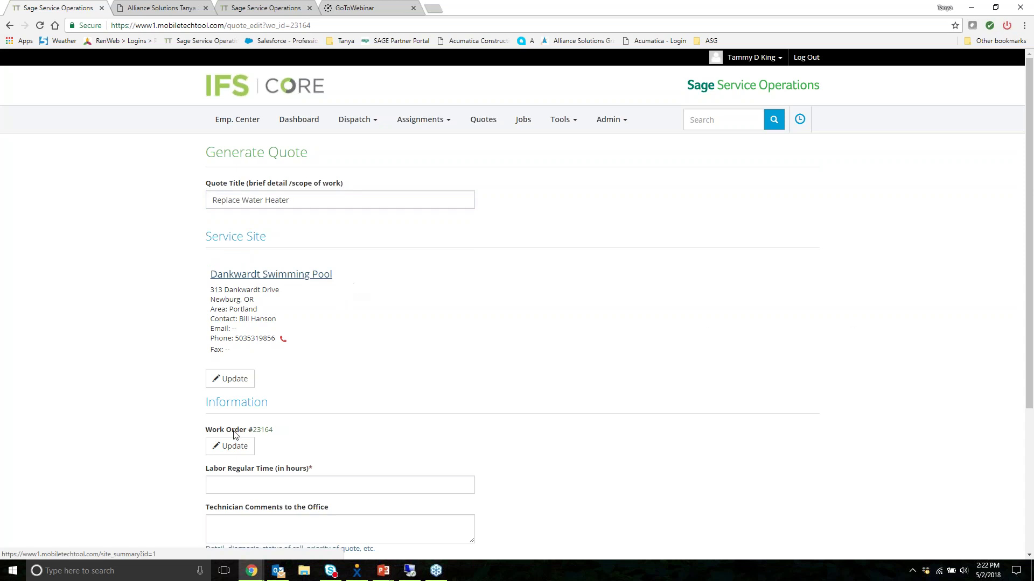
scroll(275, 450, "down", 2)
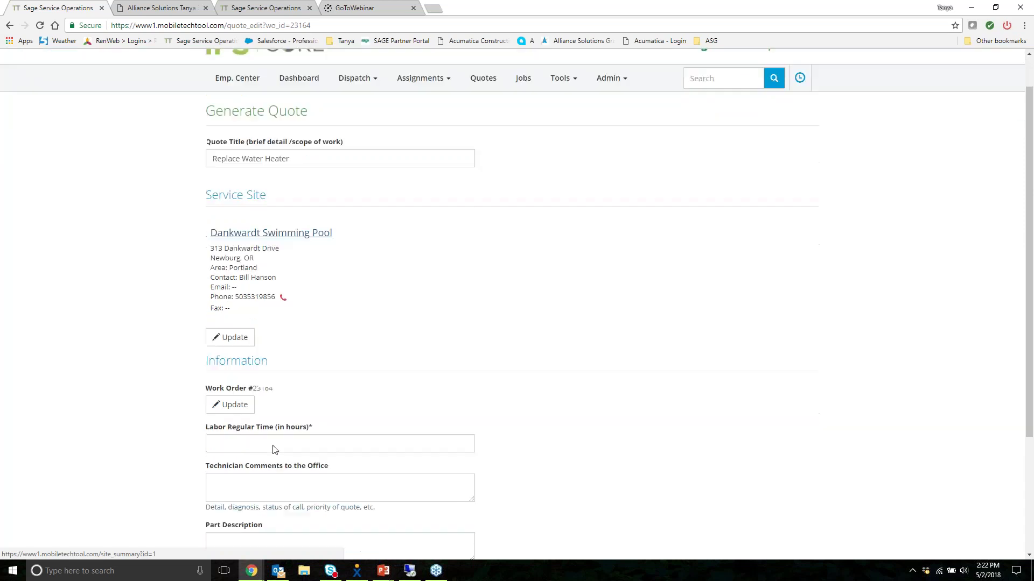
left_click(295, 384)
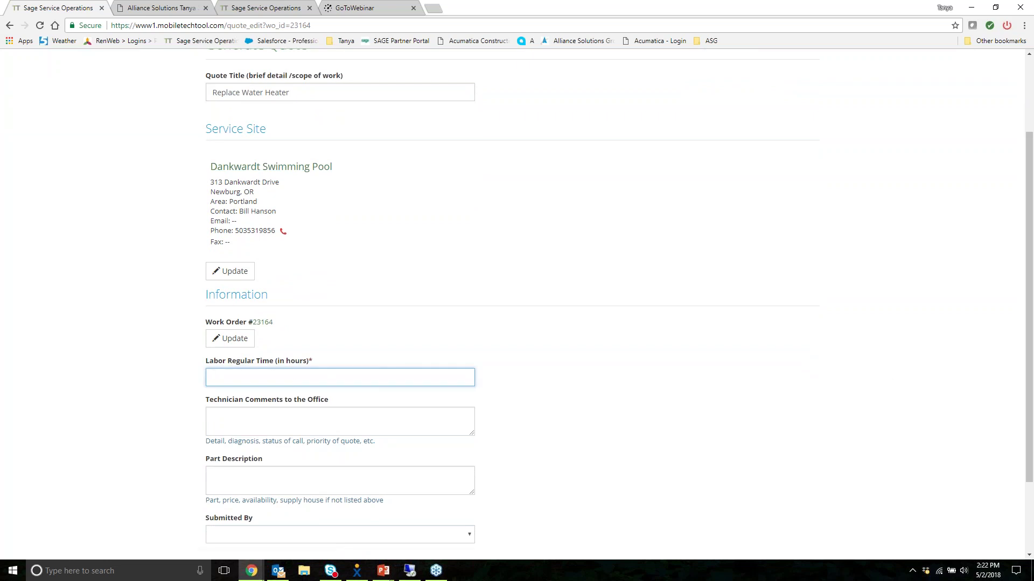
type("1")
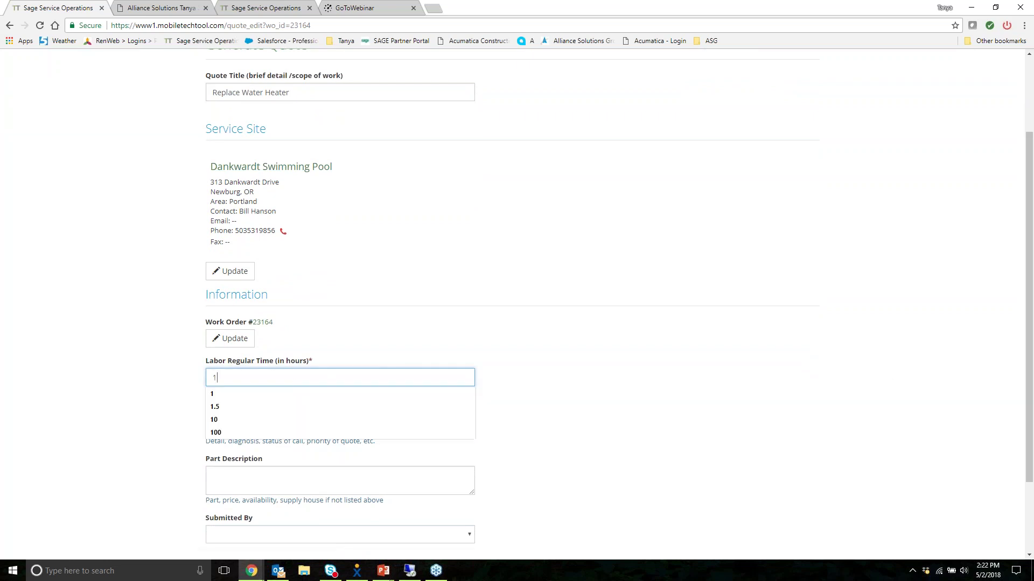
type(".5")
key("Tab")
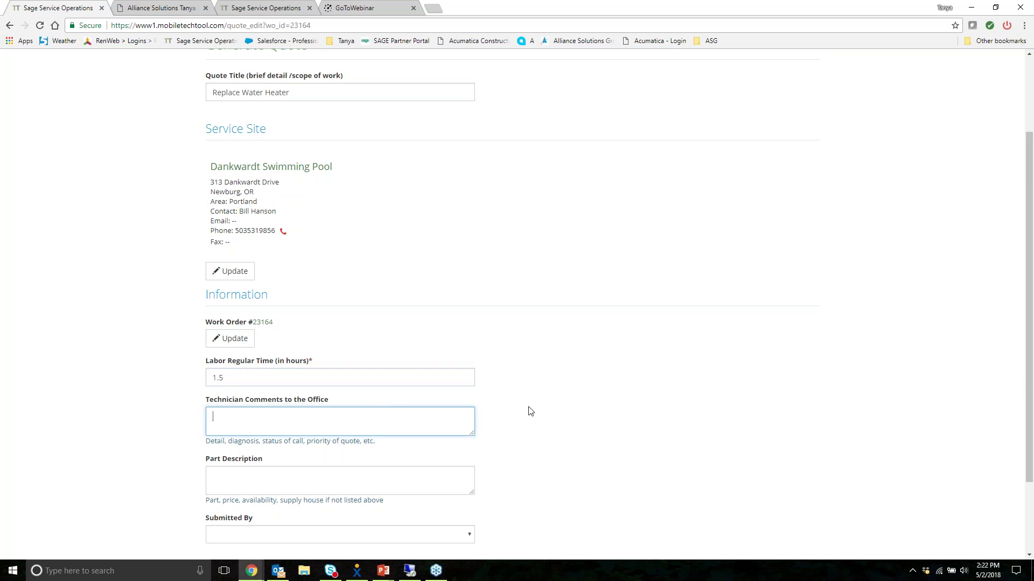
Select the technician as the quote's submitter, generate the quote and look over its properties.
scroll(444, 419, "down", 2)
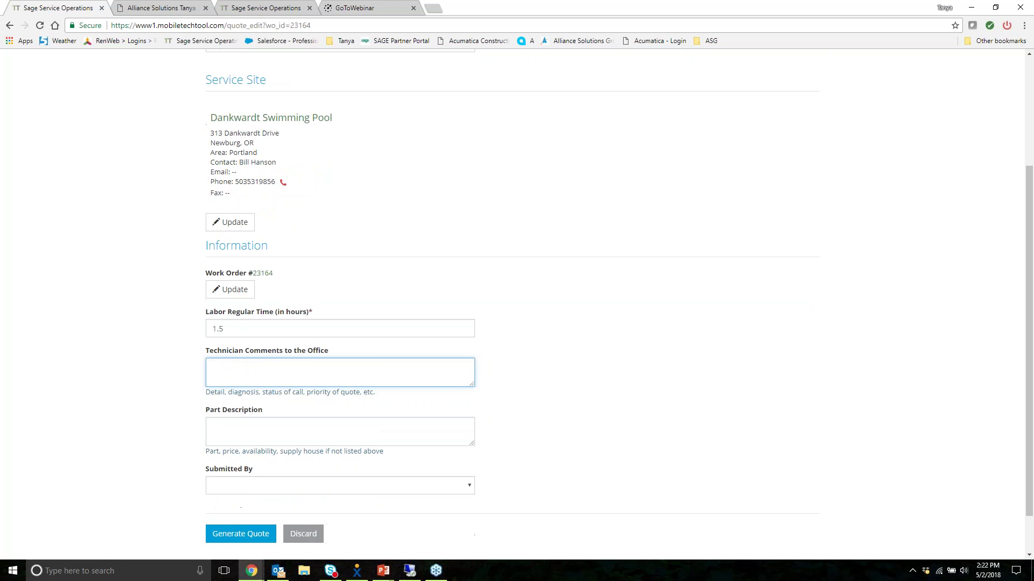
left_click(416, 436)
left_click(402, 493)
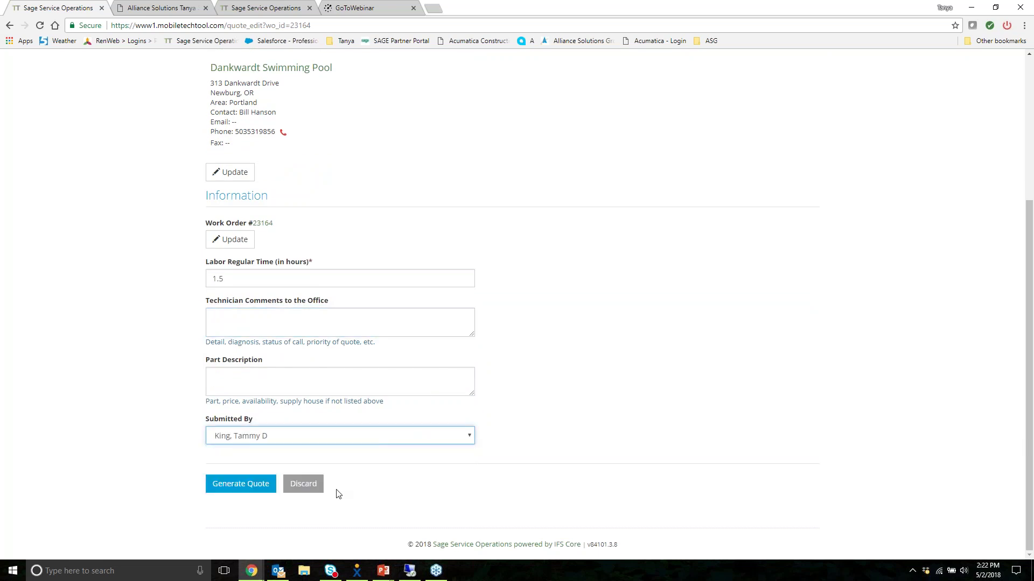
left_click(246, 487)
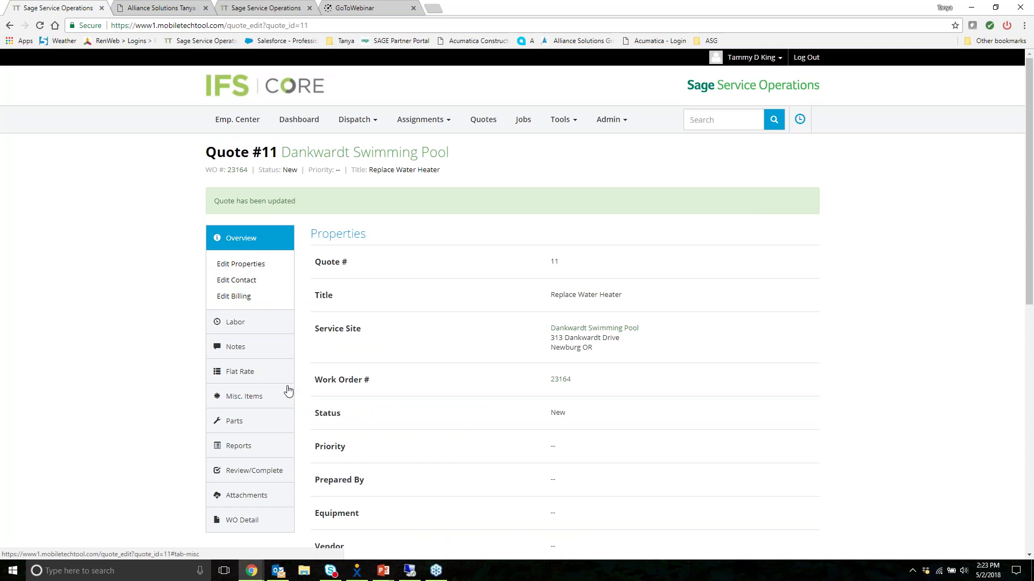
scroll(334, 353, "down", 2)
scroll(334, 352, "up", 2)
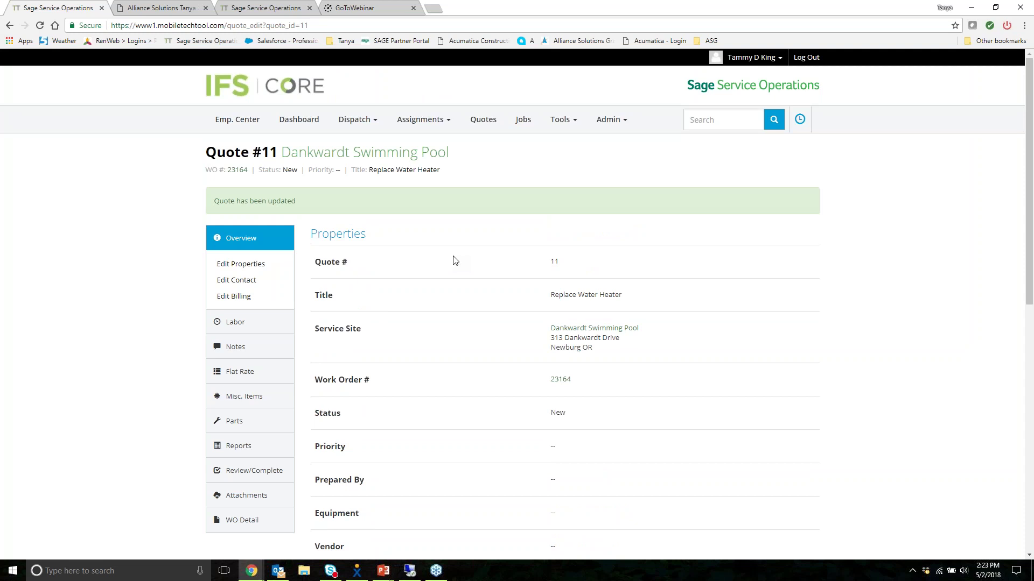
Check the Quote Management list and its available actions, then reopen Dankwardt Swimming Pool's Replace Water Heater quote.
left_click(482, 120)
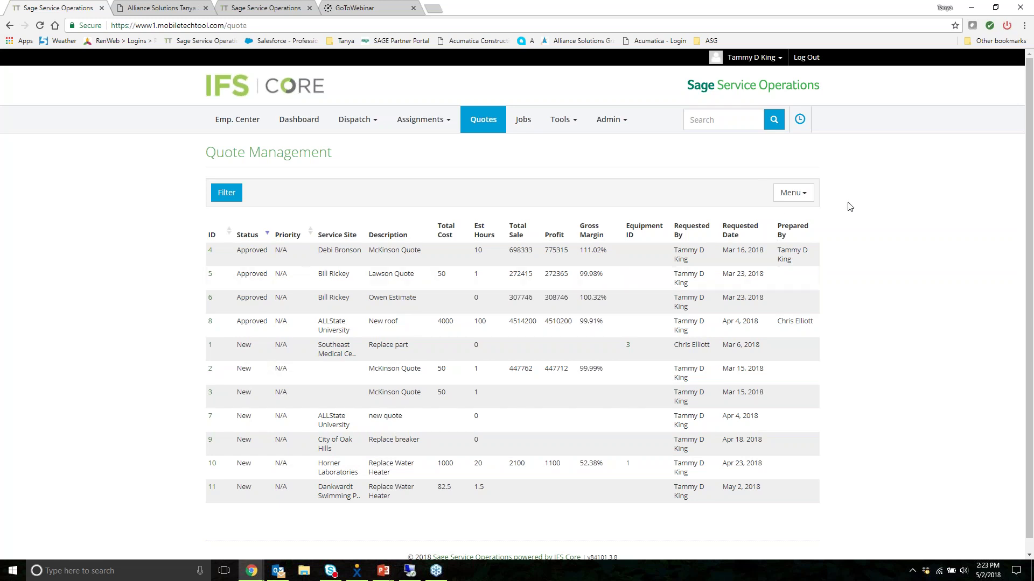
left_click(802, 204)
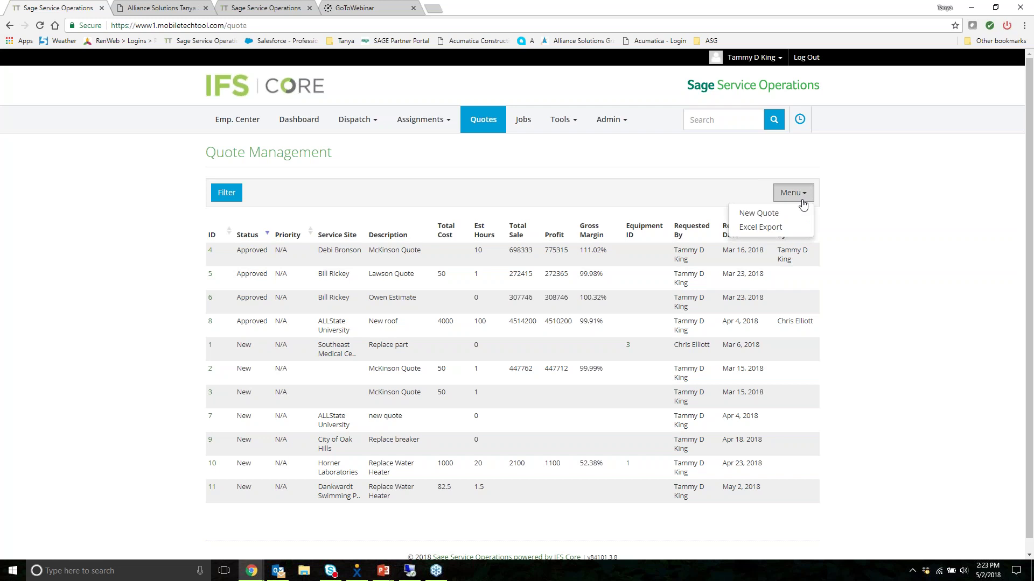
left_click(795, 228)
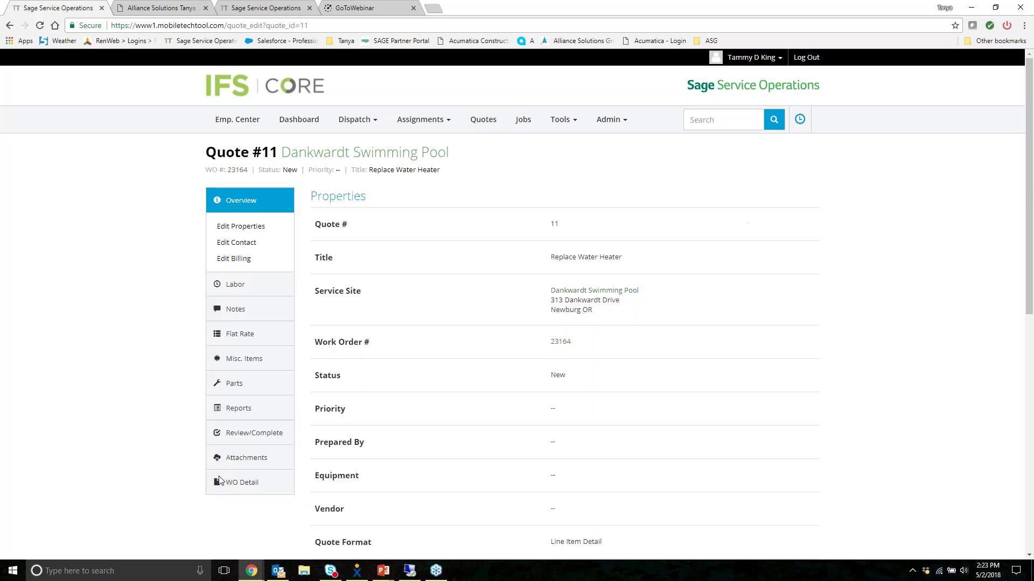
Review the quote's labor details and its estimate summary under Review/Complete.
left_click(233, 287)
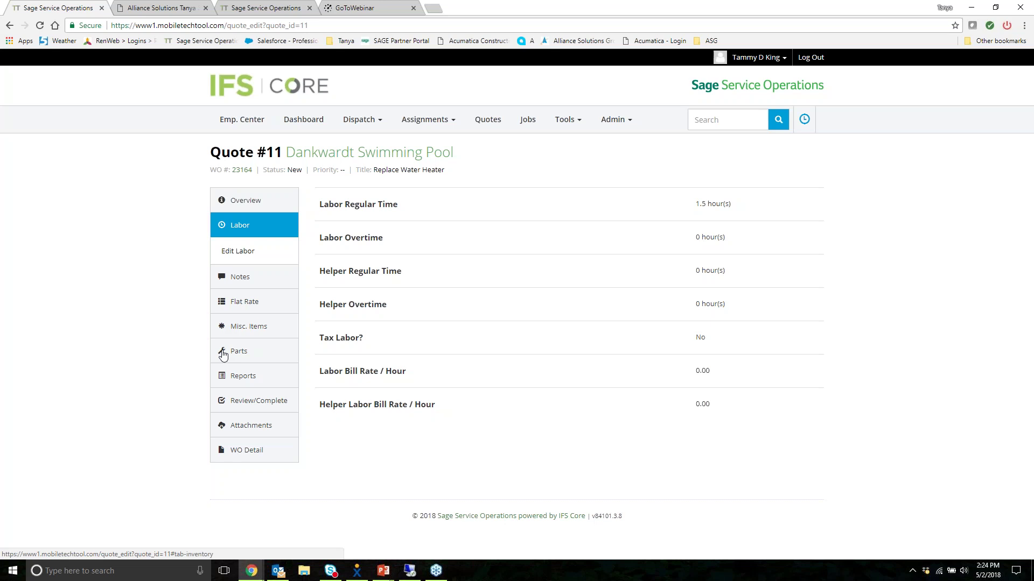
left_click(232, 401)
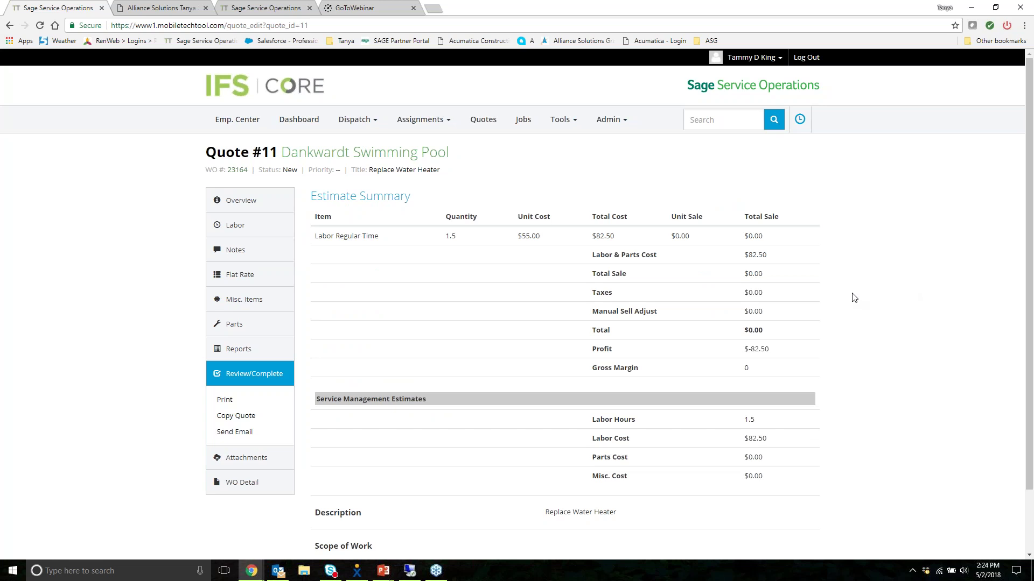
scroll(853, 297, "down", 1)
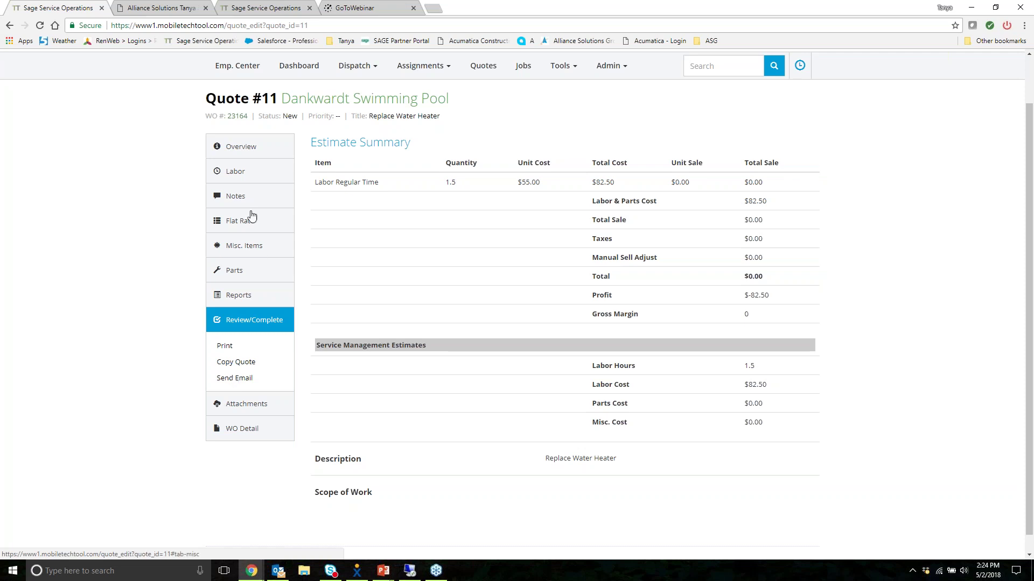
Set the Dankwardt Swimming Pool quote's status to Approved, save it and check the actions available under Review/Complete.
left_click(241, 153)
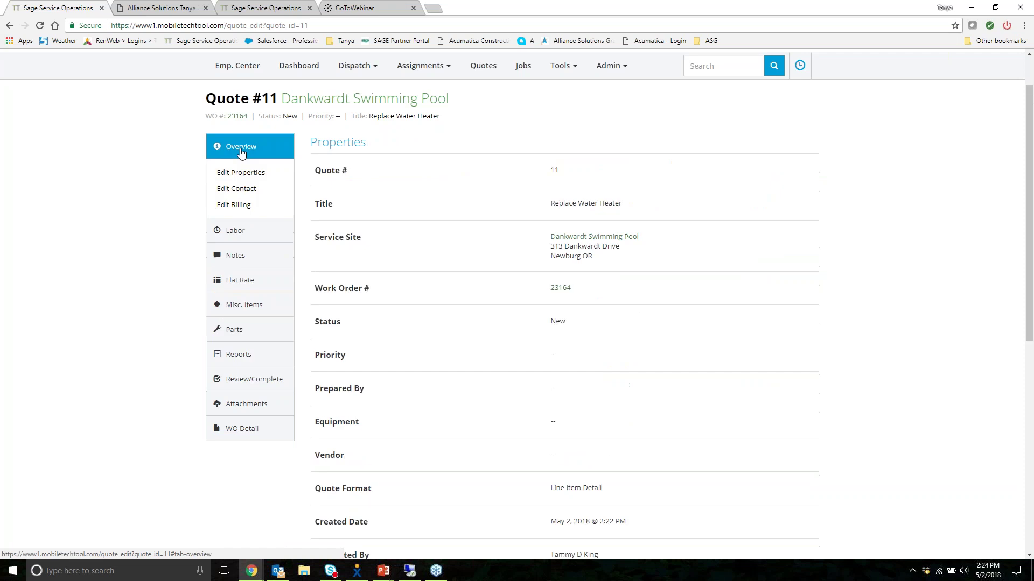
left_click(235, 173)
left_click(446, 420)
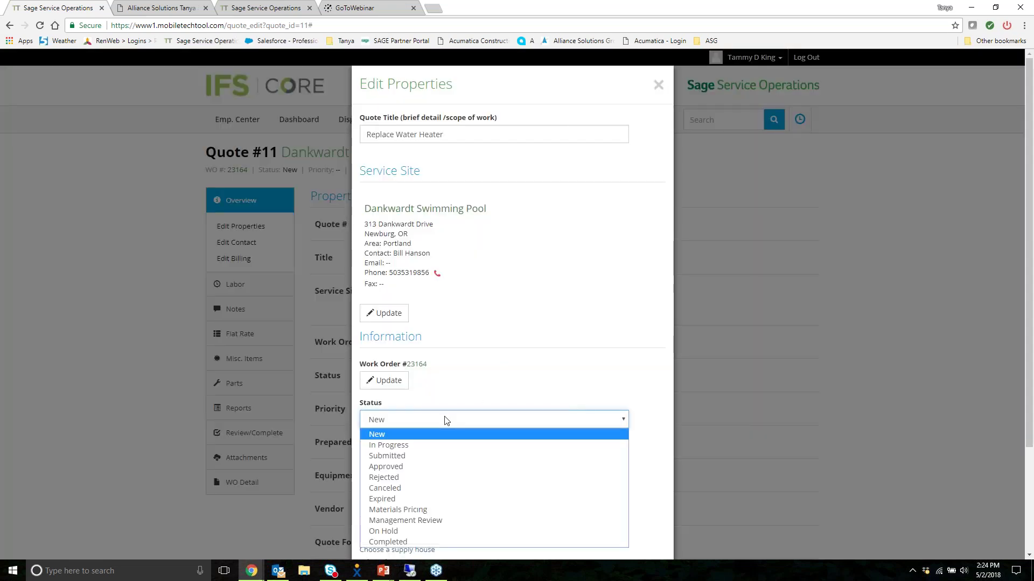
left_click(428, 466)
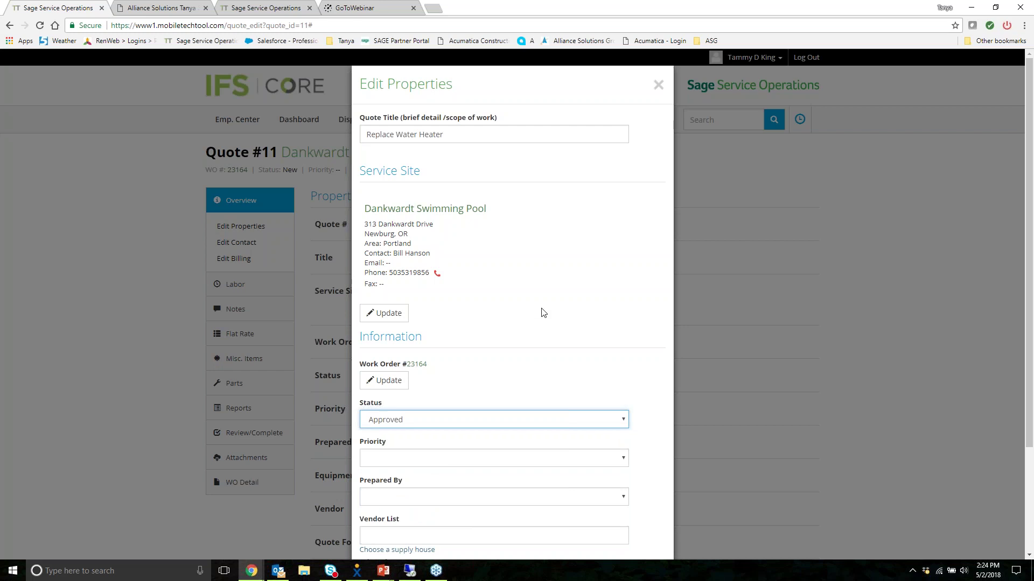
scroll(589, 291, "down", 3)
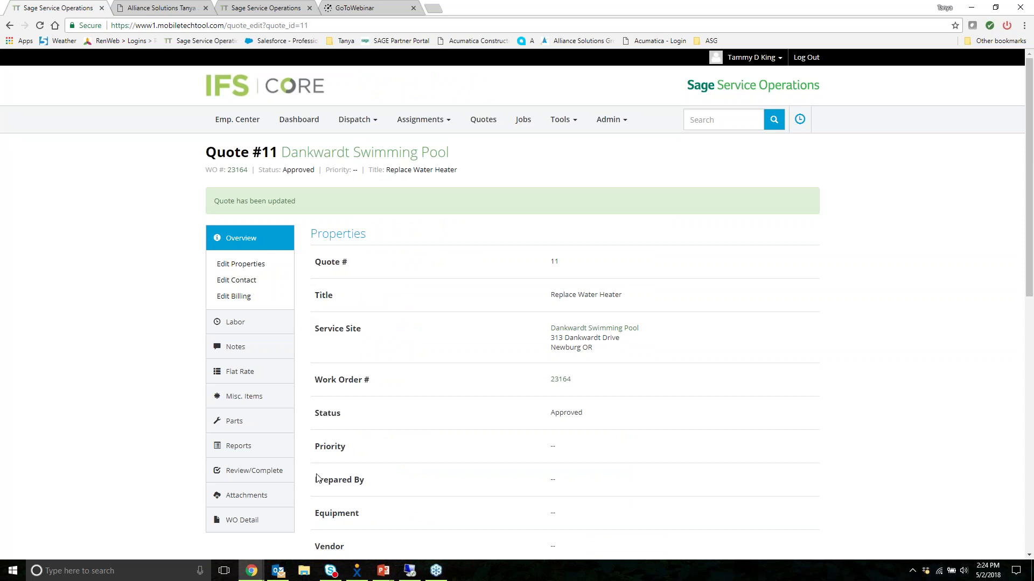
left_click(250, 471)
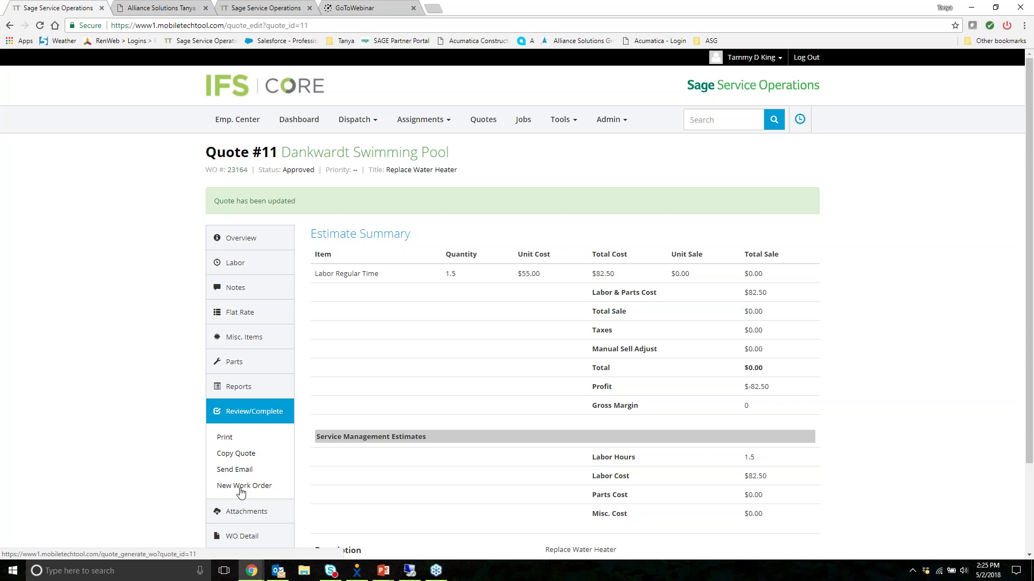
Check the Quote Management list, then review the work order assignments for the week of April 30 to May 5, 2018.
left_click(487, 121)
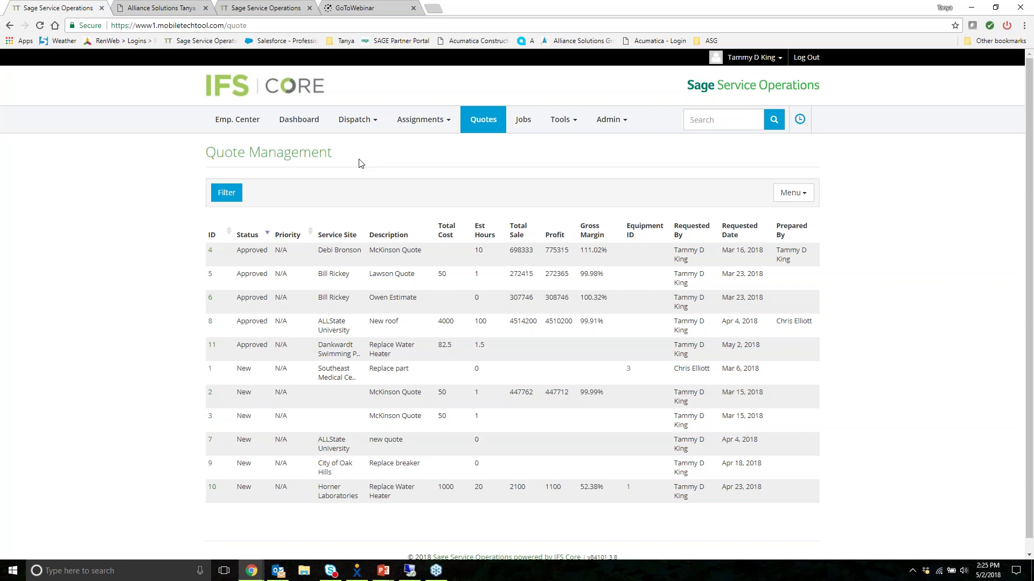
left_click(407, 127)
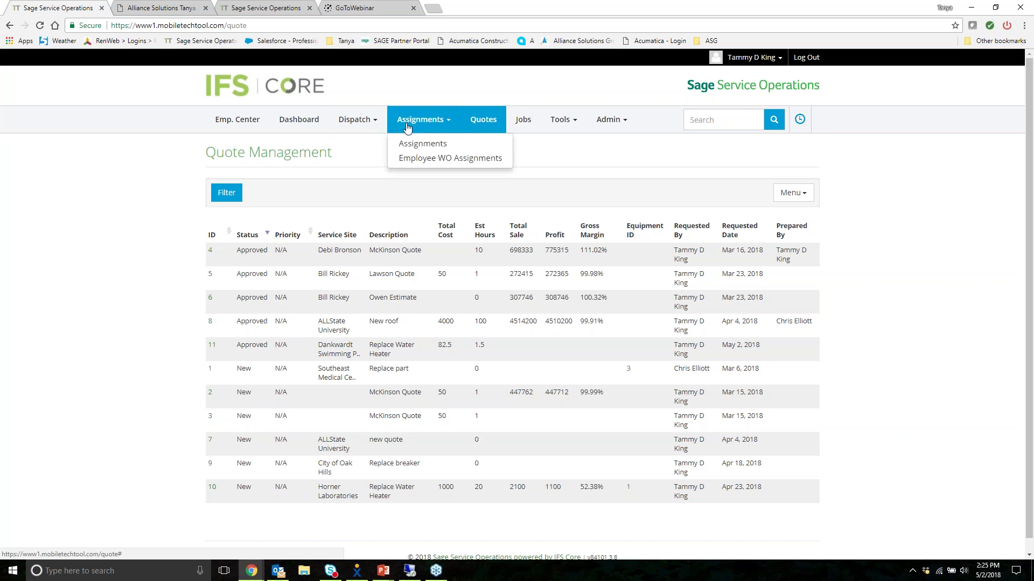
left_click(410, 143)
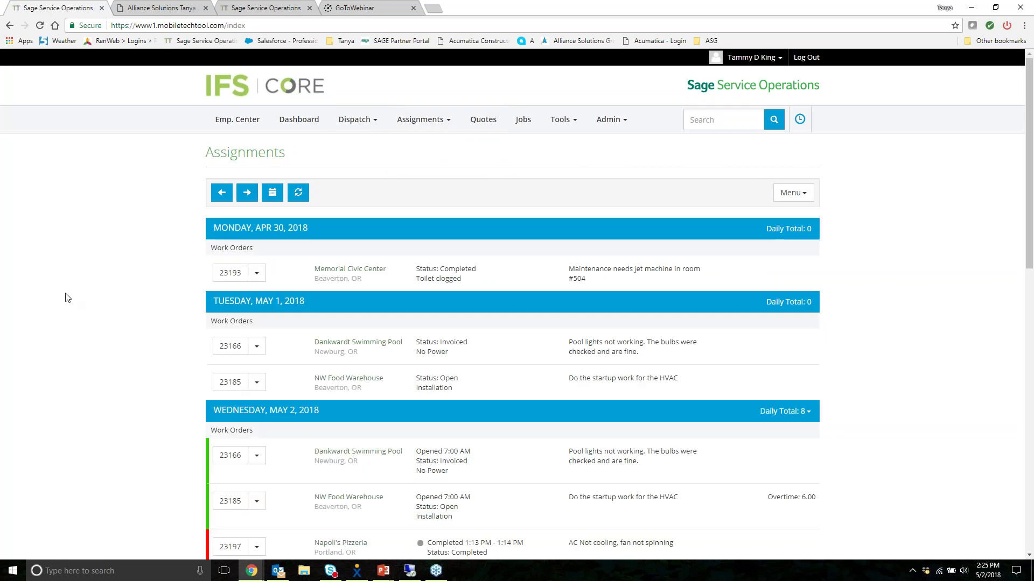
scroll(64, 298, "down", 2)
scroll(56, 302, "down", 1)
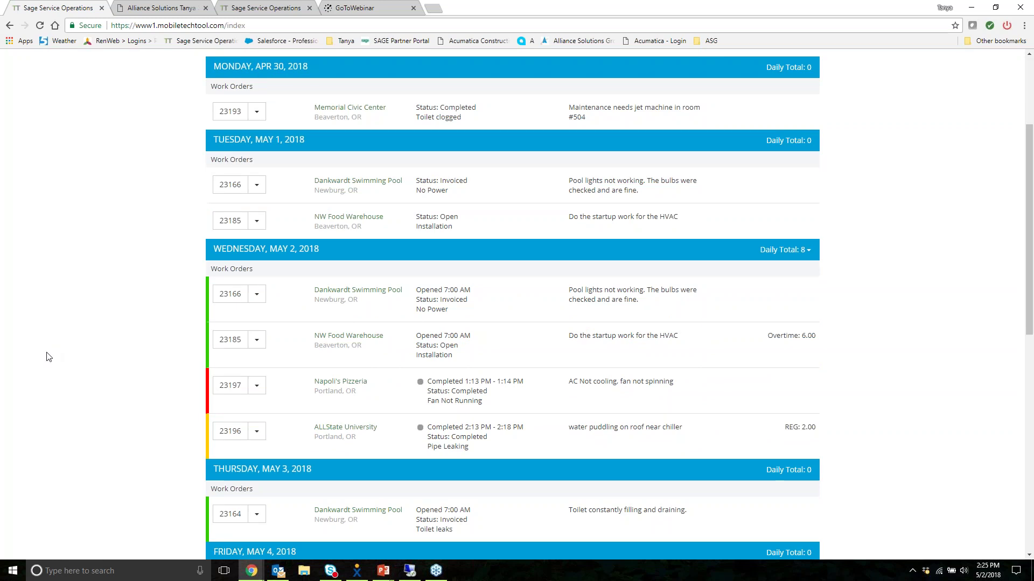
scroll(48, 356, "down", 1)
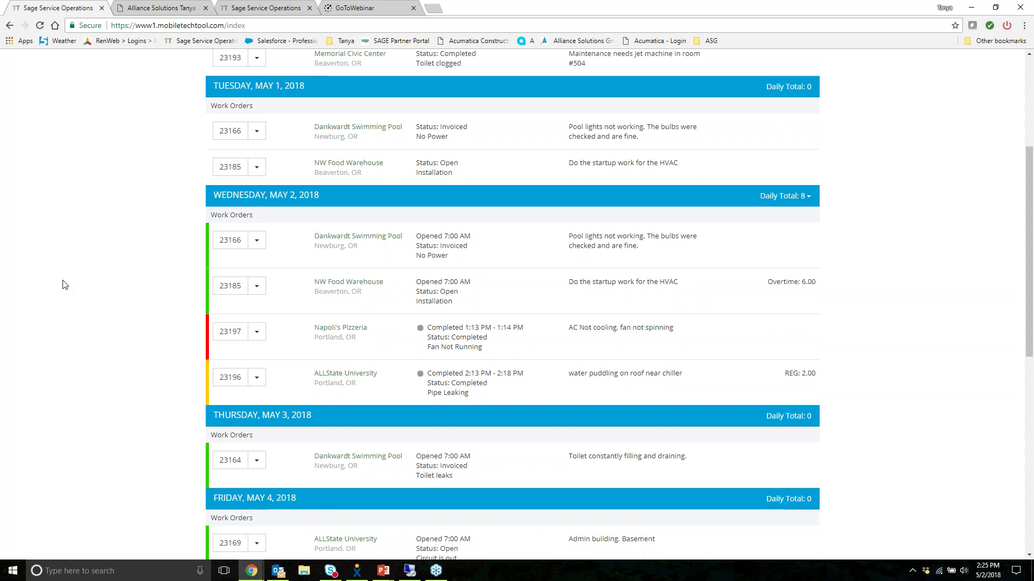
scroll(64, 284, "down", 1)
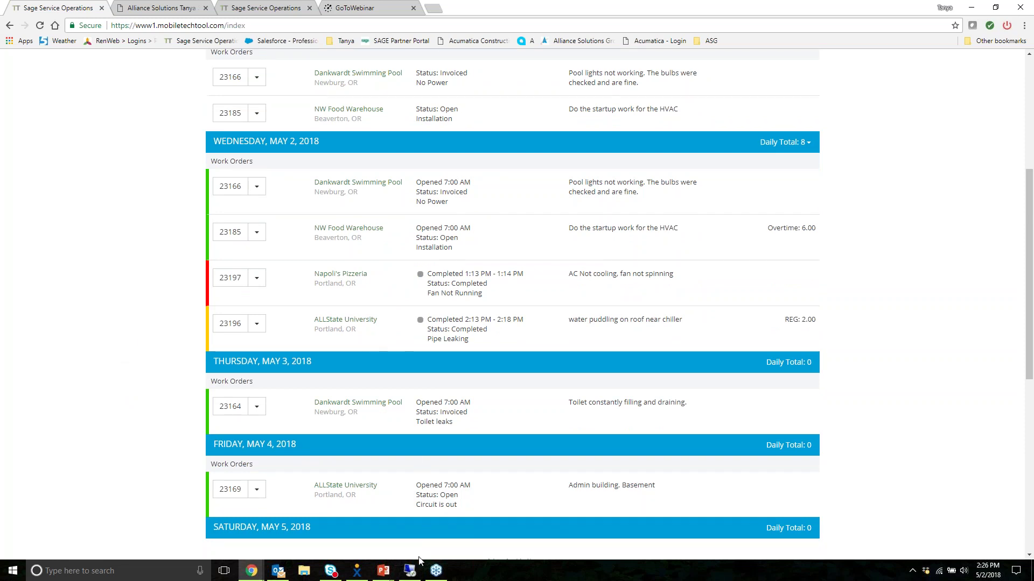
Switch to Service Management in the remote session and open ALLState University's Pipe Leaking work order.
left_click(410, 571)
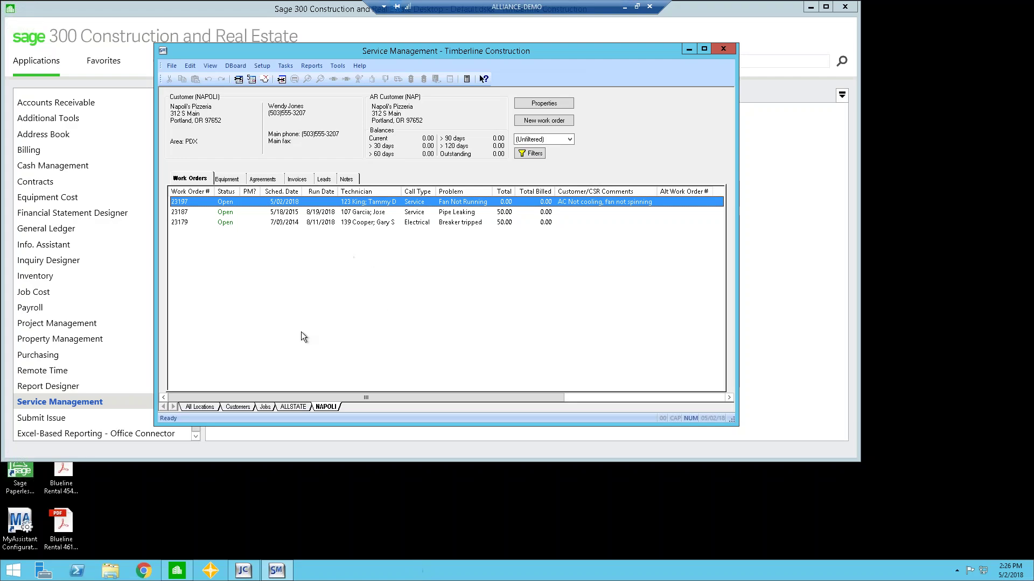
left_click(212, 406)
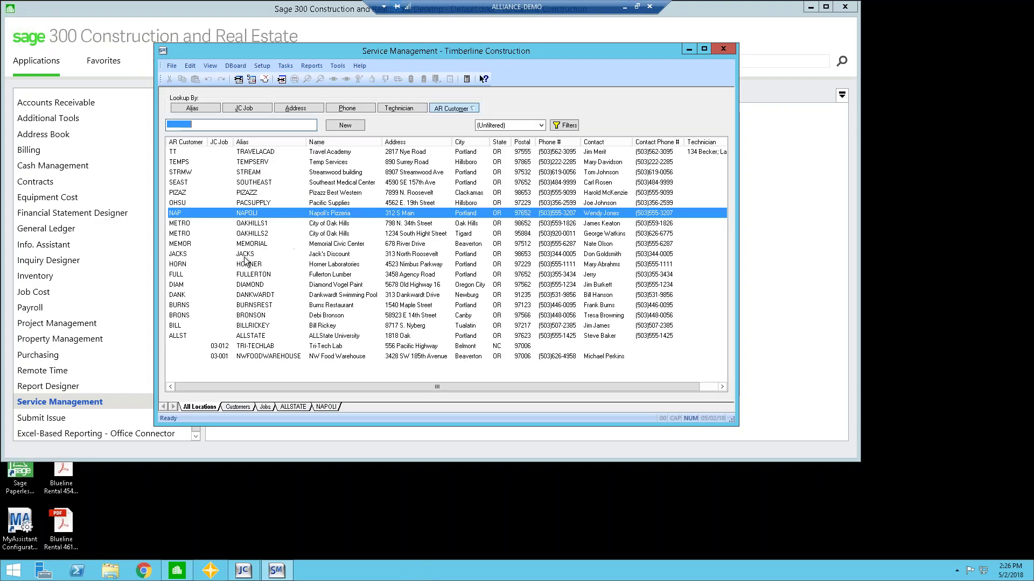
double_click(193, 335)
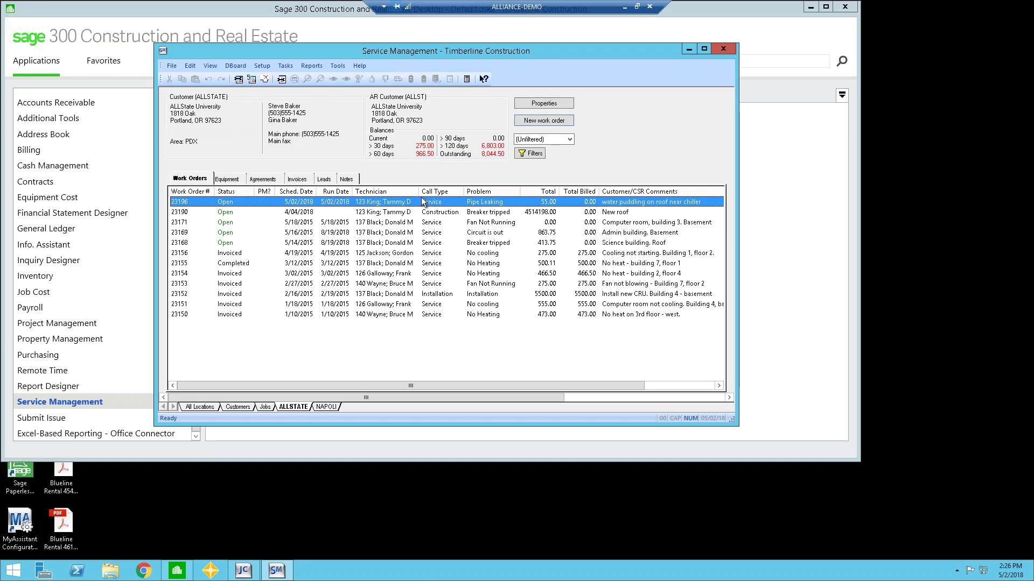
double_click(463, 203)
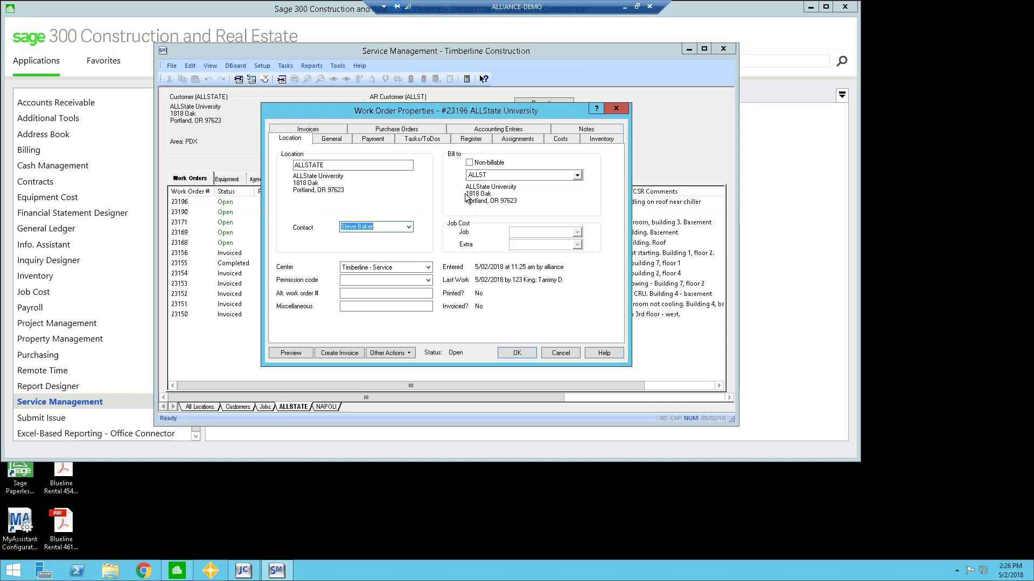
Review the work order's register entries and its Work Performed note, then close the work order.
left_click(473, 141)
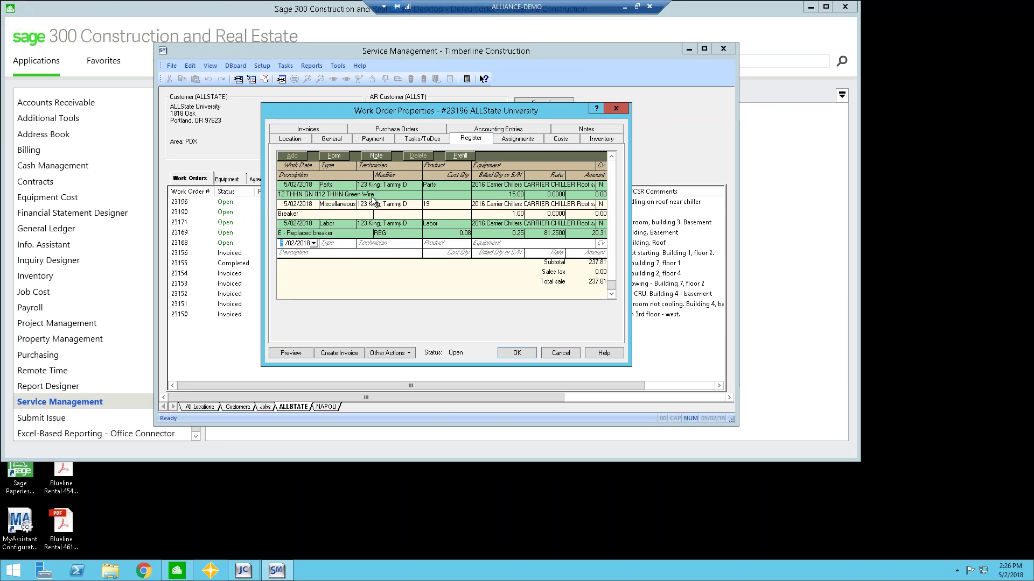
left_click(589, 131)
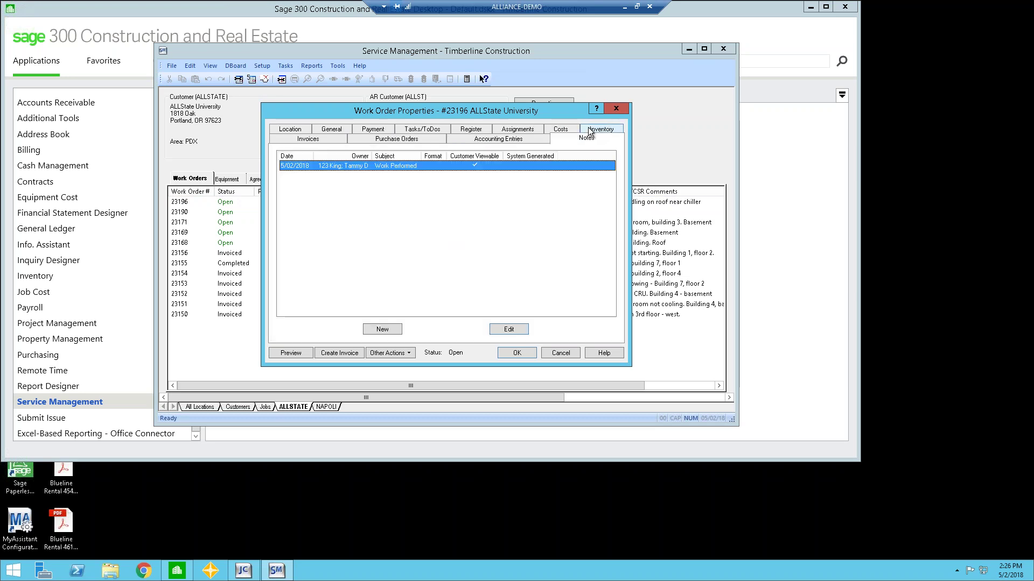
double_click(343, 166)
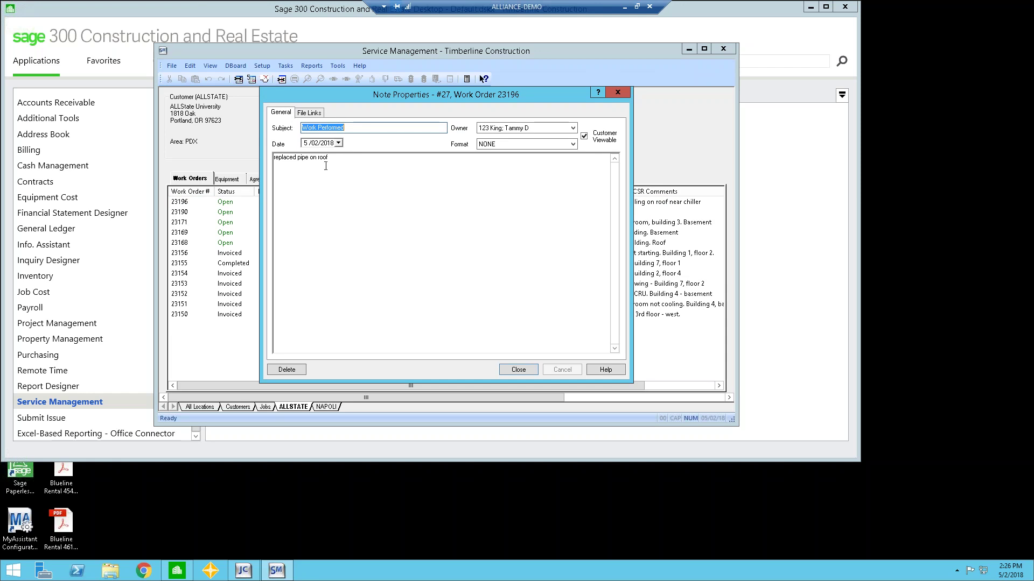
left_click(517, 369)
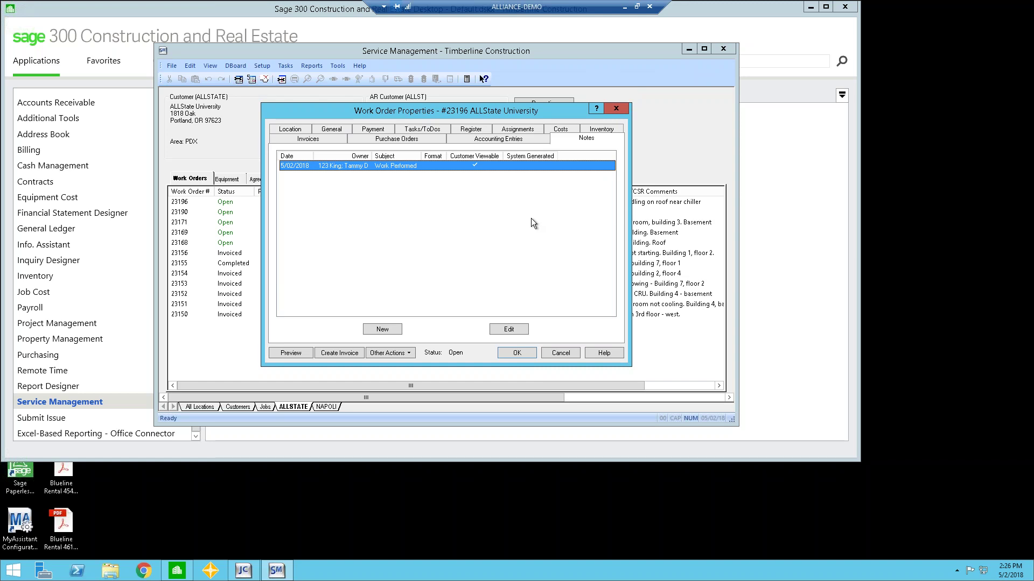
left_click(612, 110)
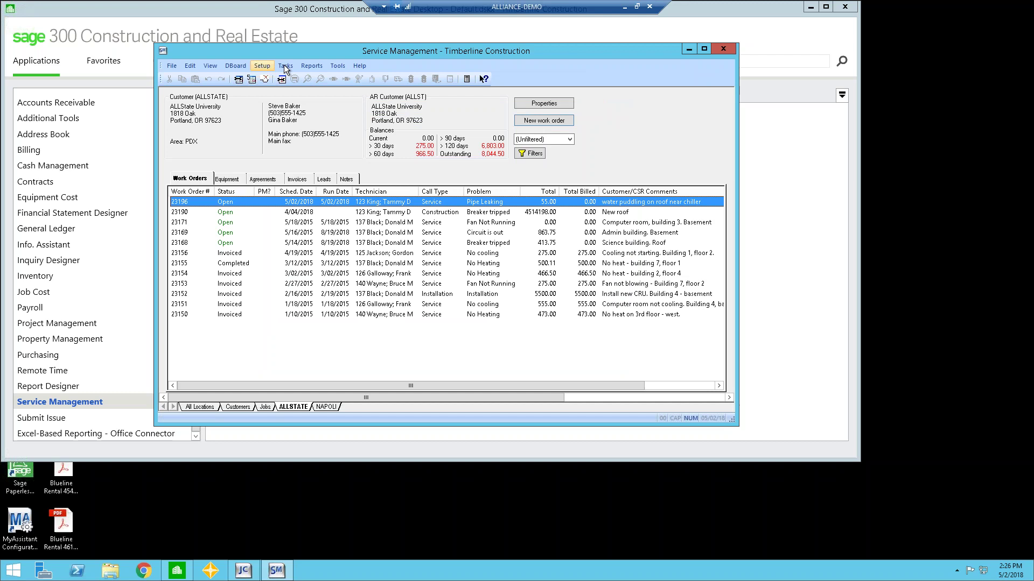
Open Edit Time Entries for 5/02/2018 and widen the Location column and the window to review the unposted entries.
left_click(286, 66)
left_click(300, 178)
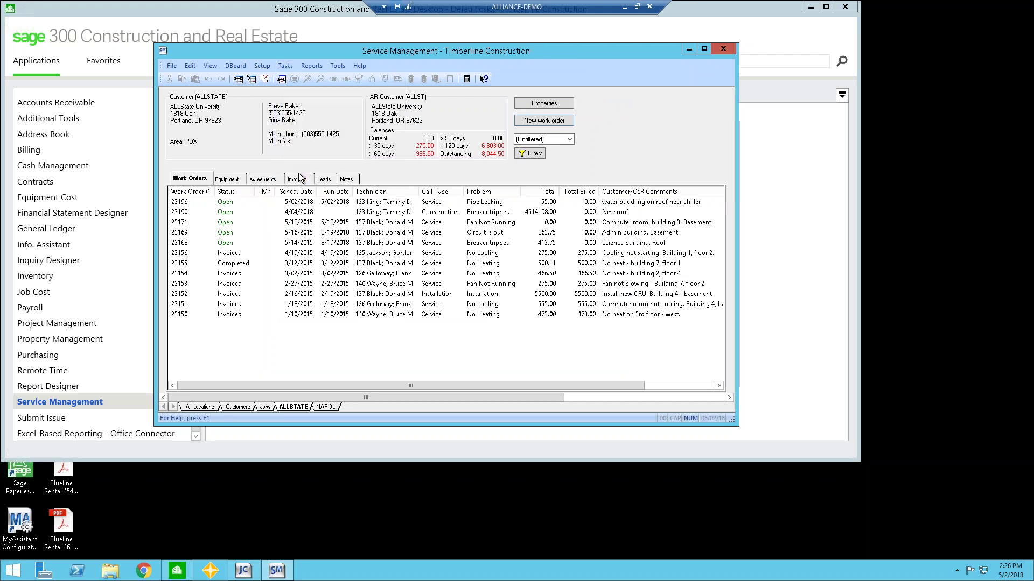
left_click(462, 321)
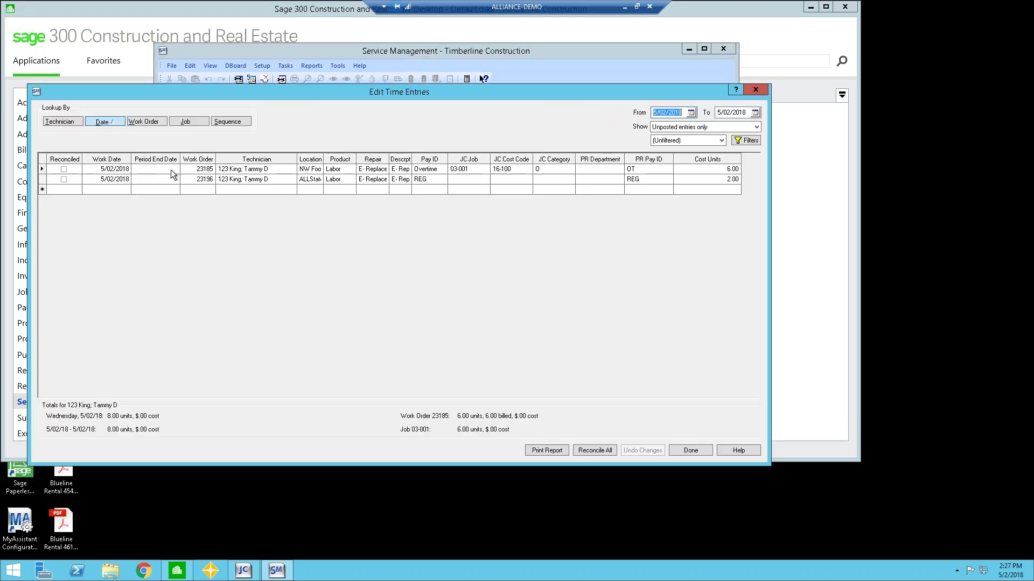
left_click_drag(324, 159, 352, 159)
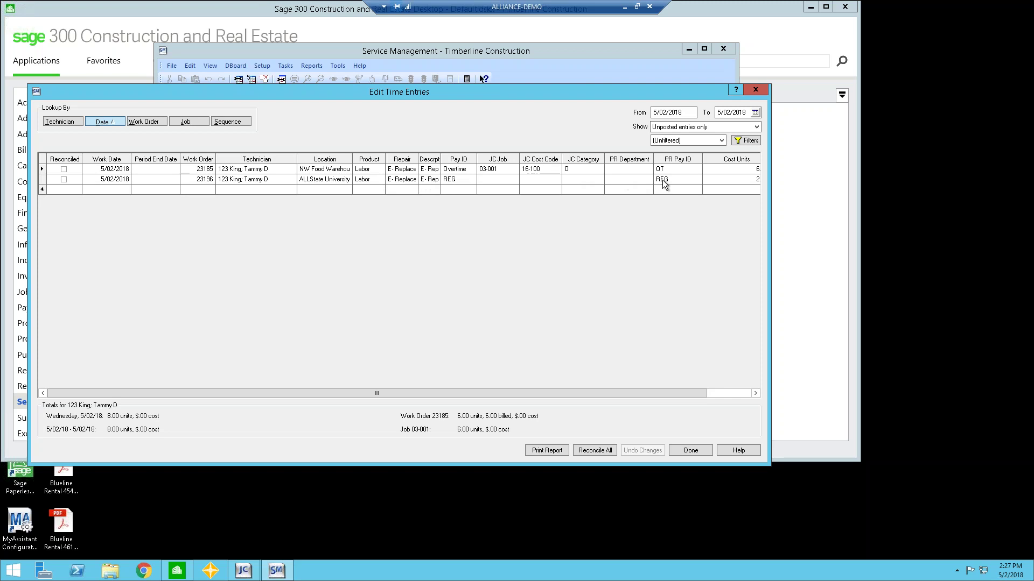
left_click_drag(768, 177, 842, 178)
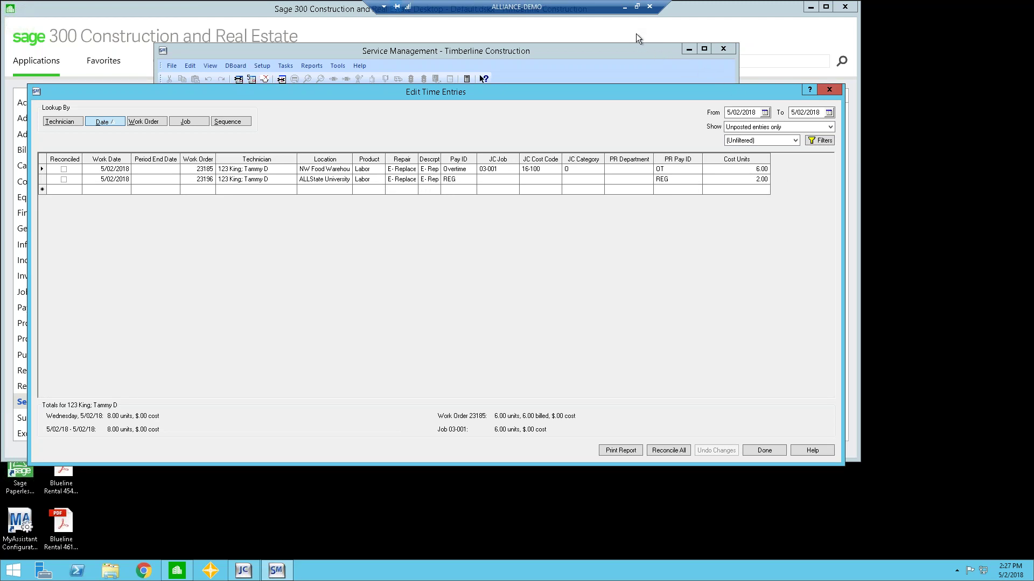
Switch back to Sage Service Operations in the browser and view the weekly dispatch board.
left_click(625, 7)
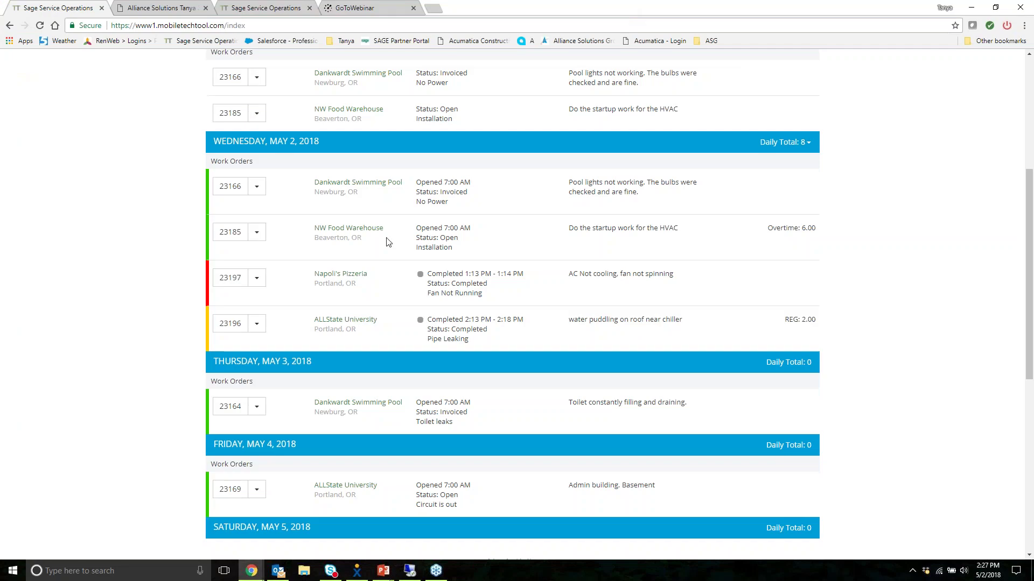
scroll(86, 335, "up", 5)
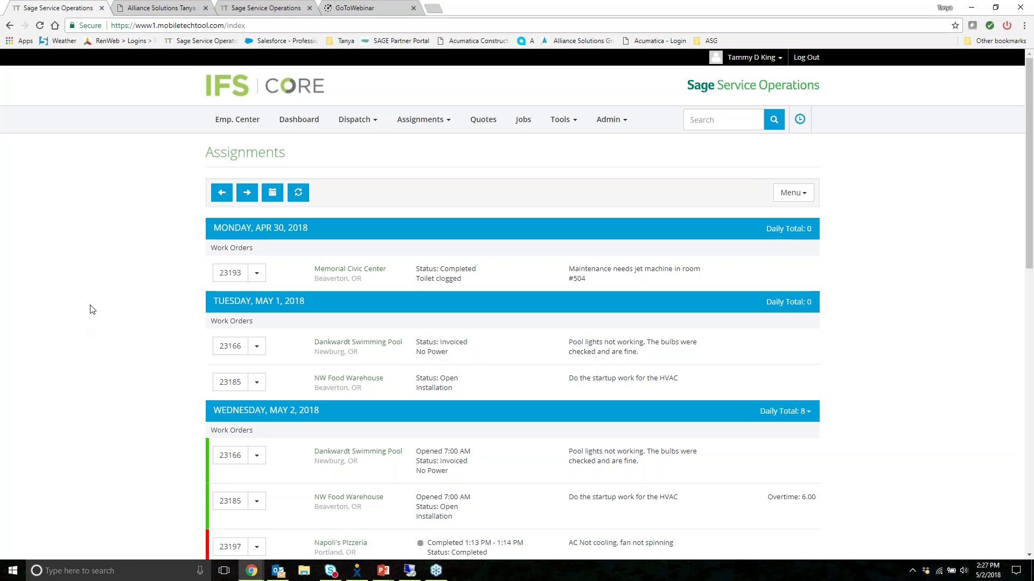
left_click(370, 132)
left_click(359, 155)
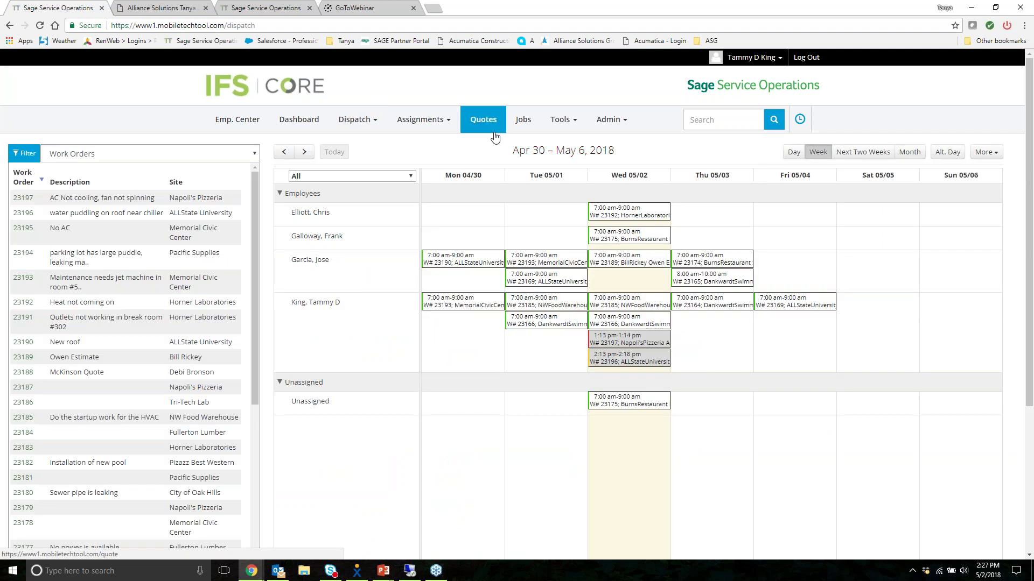
Examine the Service Dashboard's summary tiles, Work Orders and WO Profit tables, and the work order and quote charts.
left_click(318, 127)
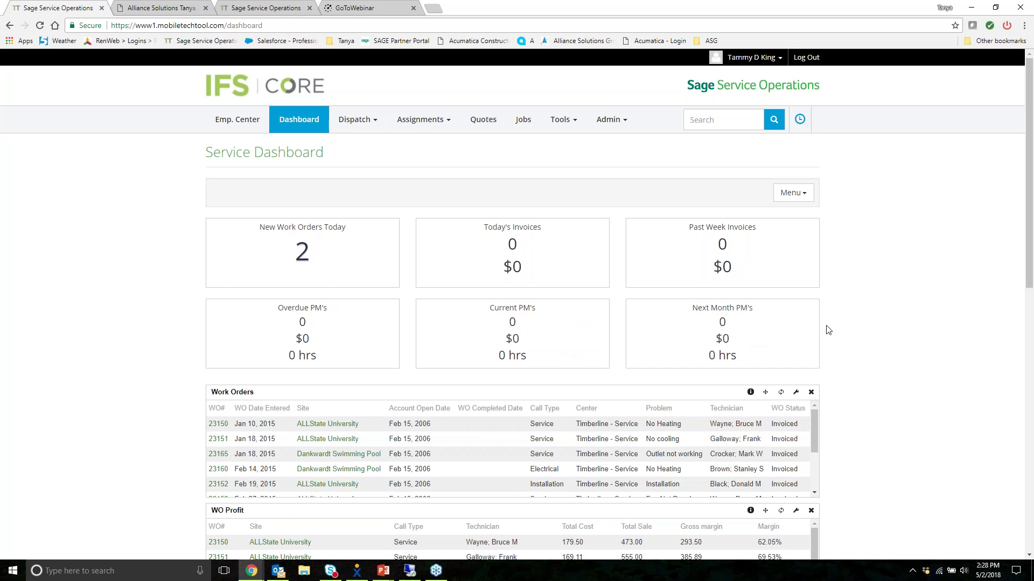
scroll(897, 309, "down", 3)
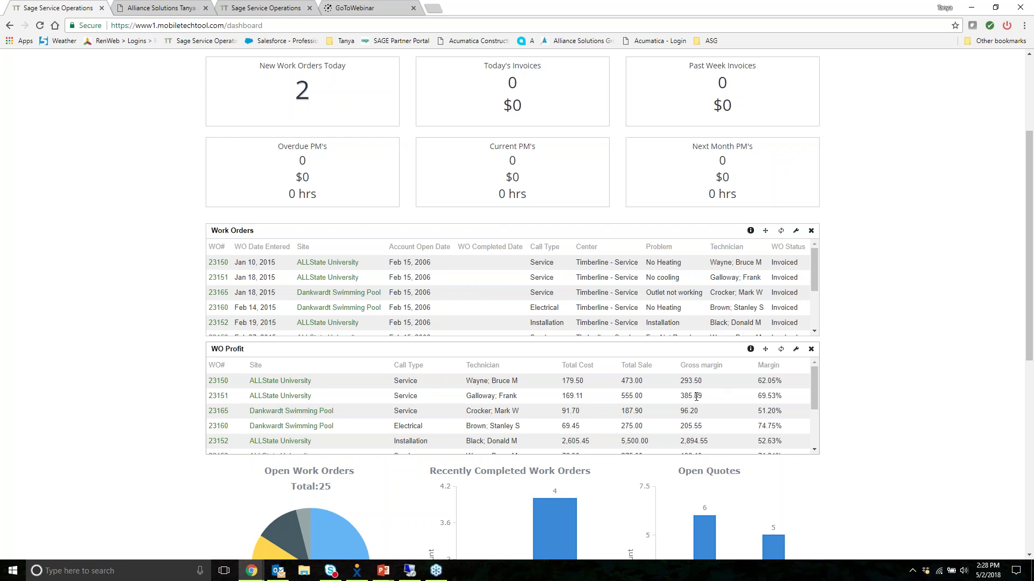
scroll(689, 392, "down", 1)
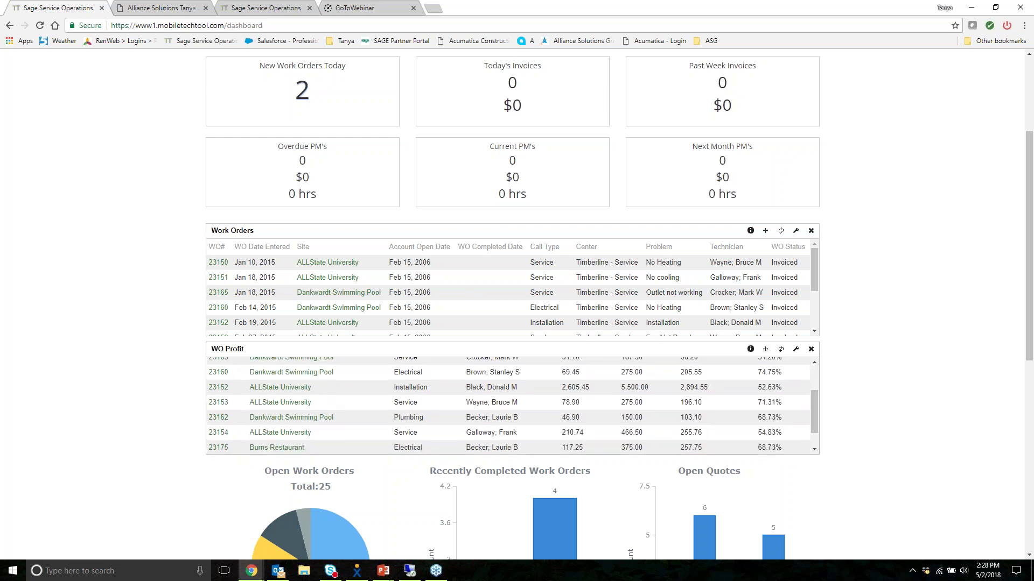
scroll(861, 383, "down", 4)
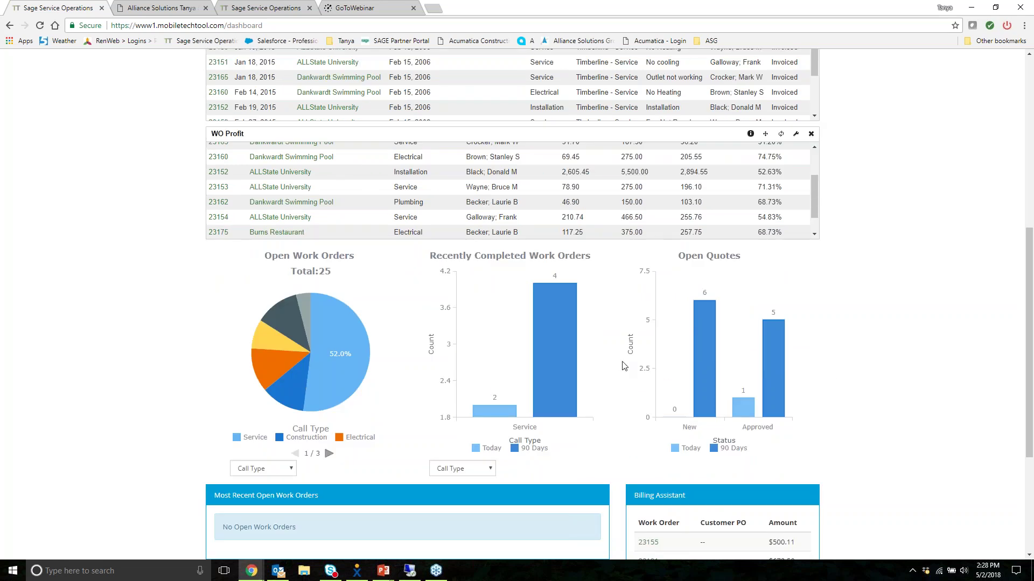
scroll(930, 340, "up", 5)
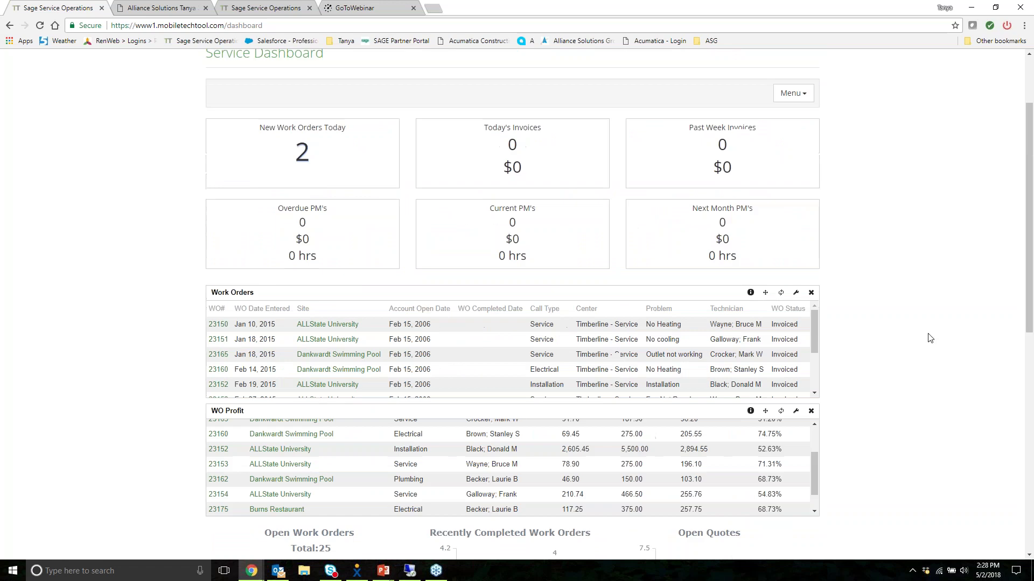
scroll(930, 338, "up", 2)
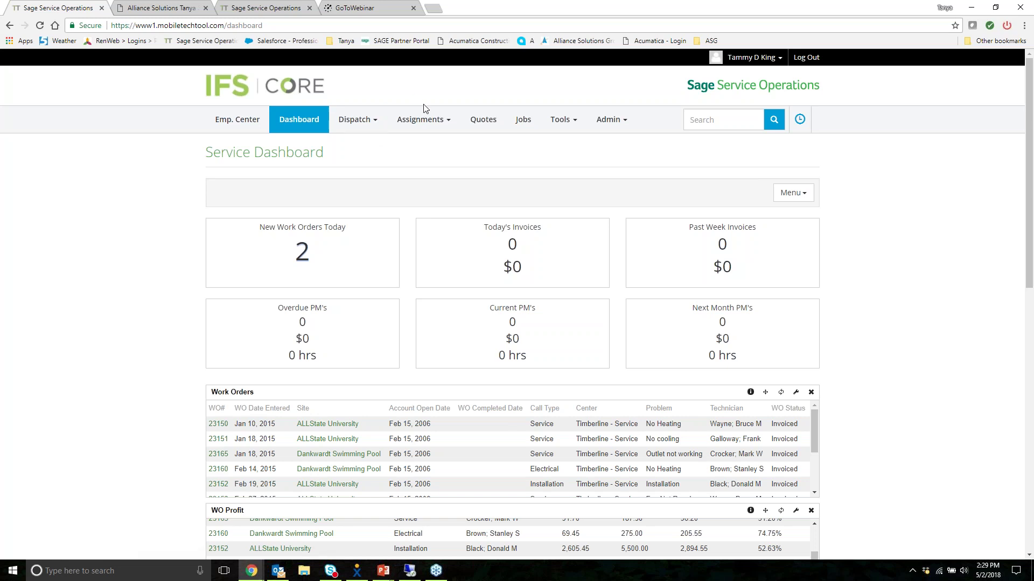
Open the Assignments list and look through the classic Time Entry form's employee, date and hours fields, closing it without saving.
left_click(424, 125)
left_click(421, 142)
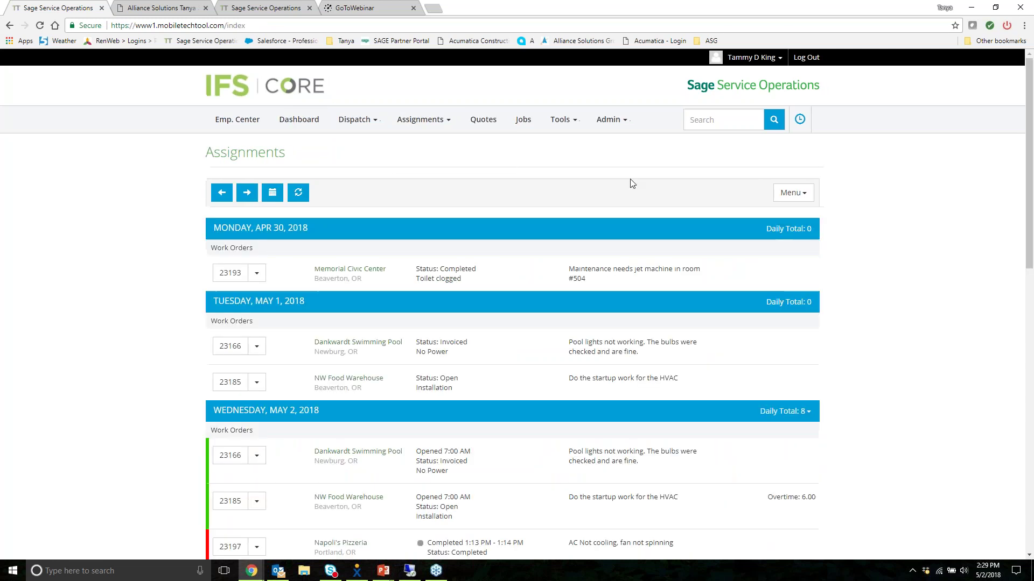
left_click(788, 196)
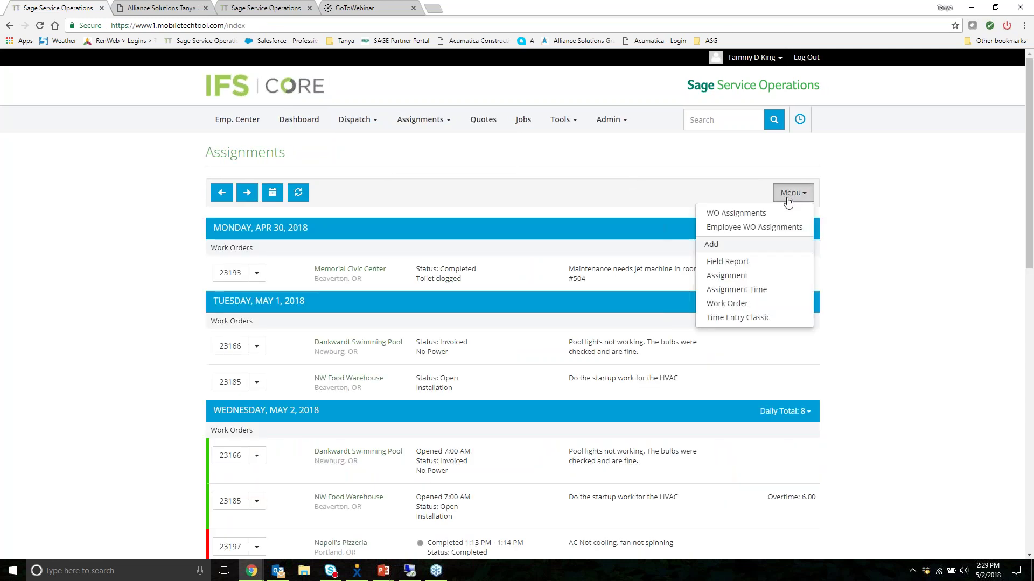
left_click(751, 319)
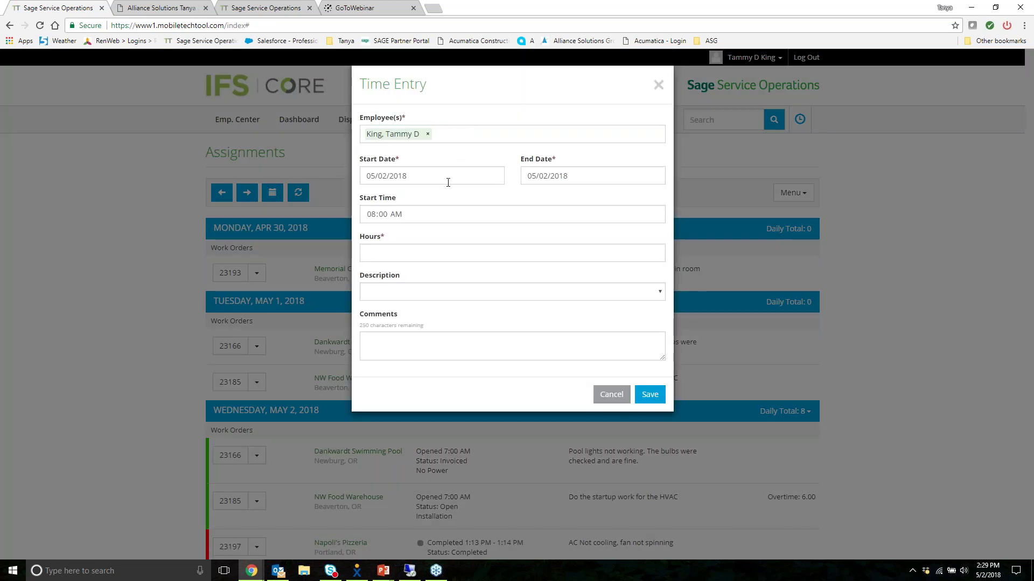
left_click(450, 139)
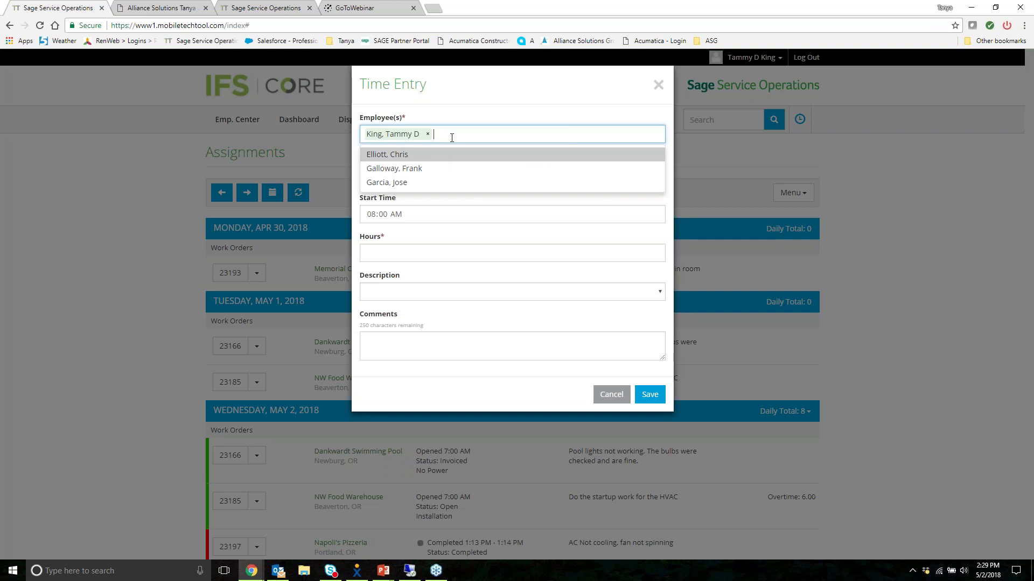
key("Tab")
key("Tab")
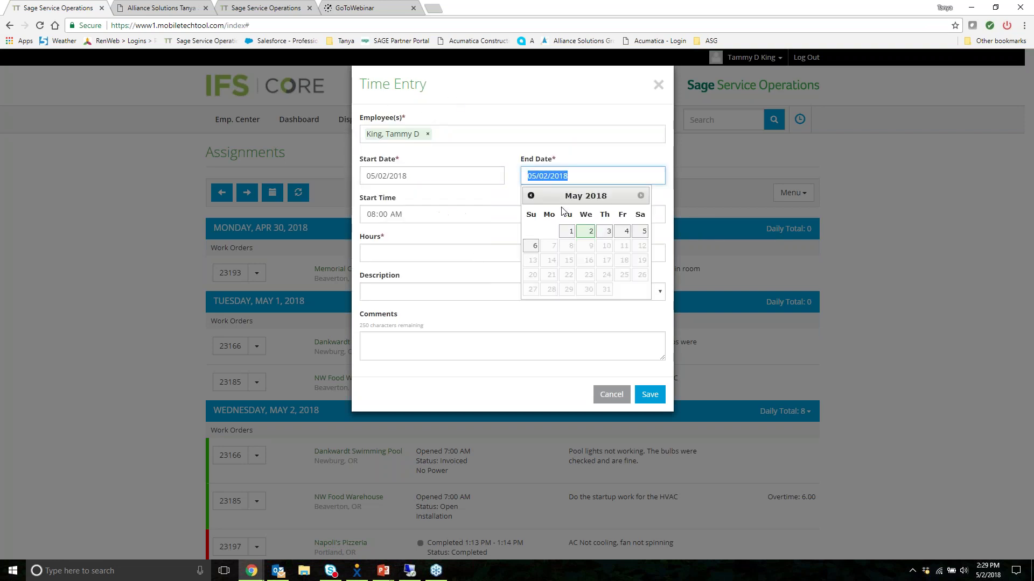
left_click(426, 249)
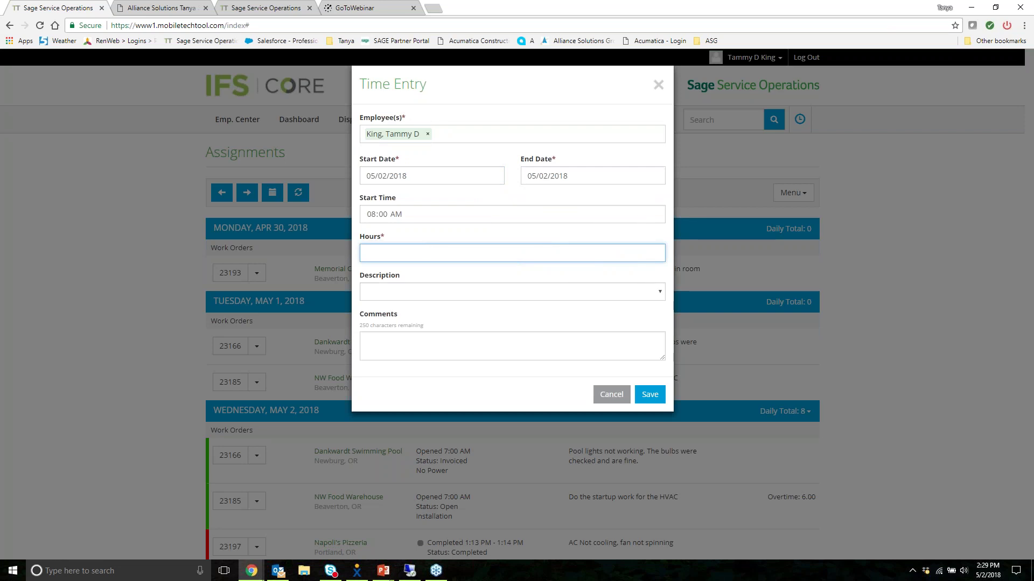
left_click(658, 84)
Start a quick assignment time entry for job 03-003 / Fort Wayne Officer's Club with cost code 1-065 / Permits - General.
left_click(789, 192)
left_click(736, 290)
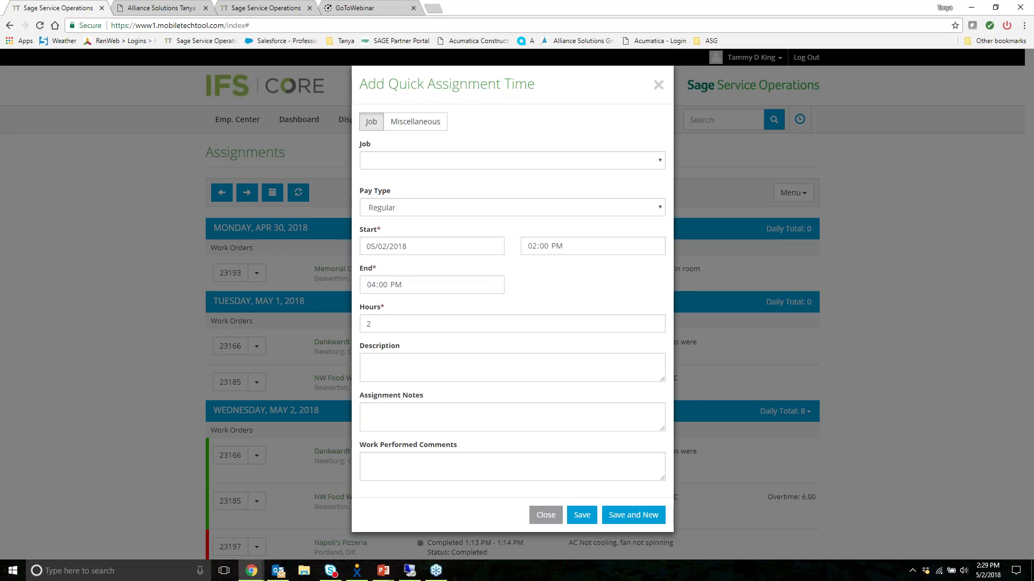
left_click(399, 161)
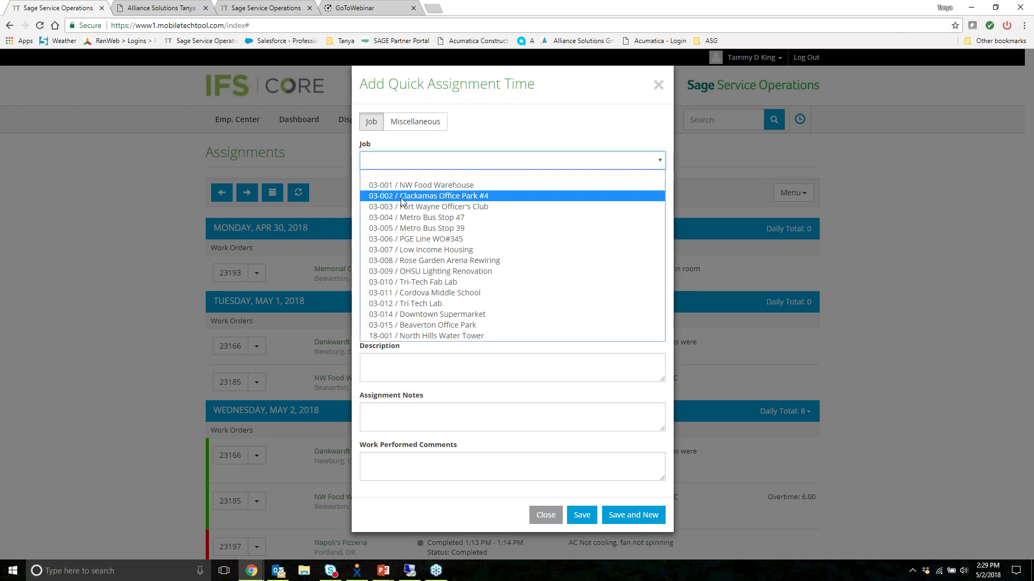
left_click(405, 205)
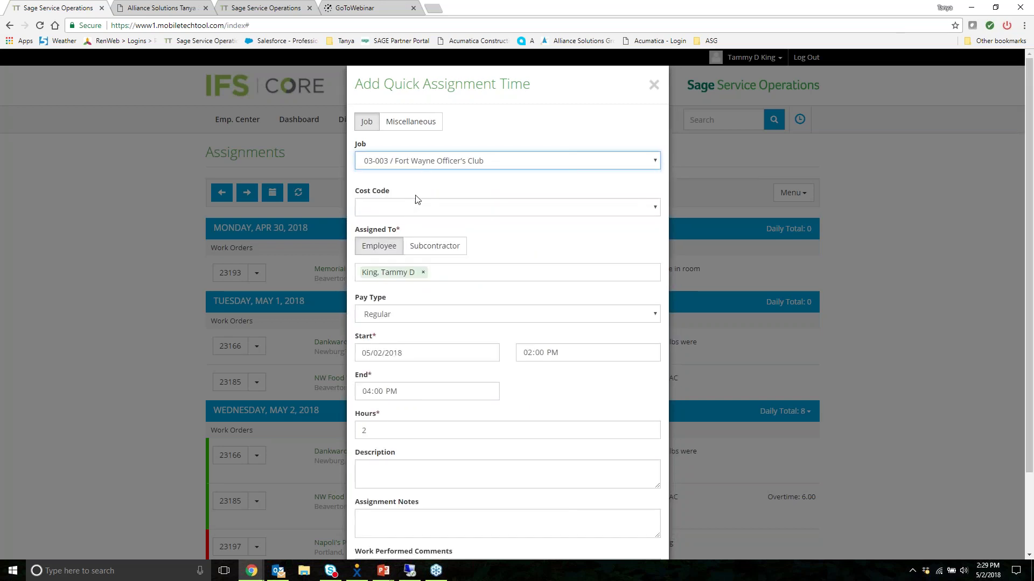
left_click(412, 208)
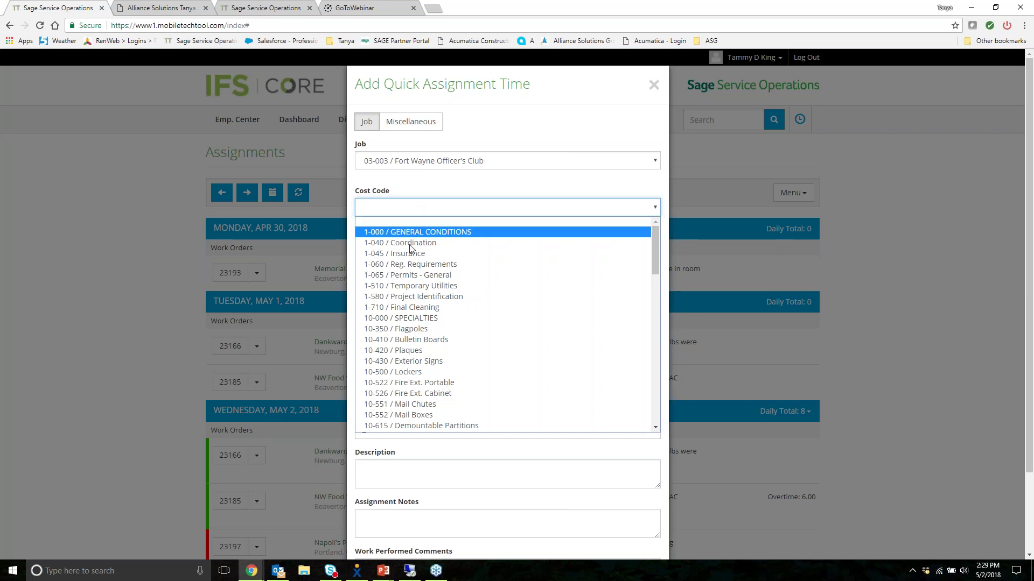
left_click(417, 275)
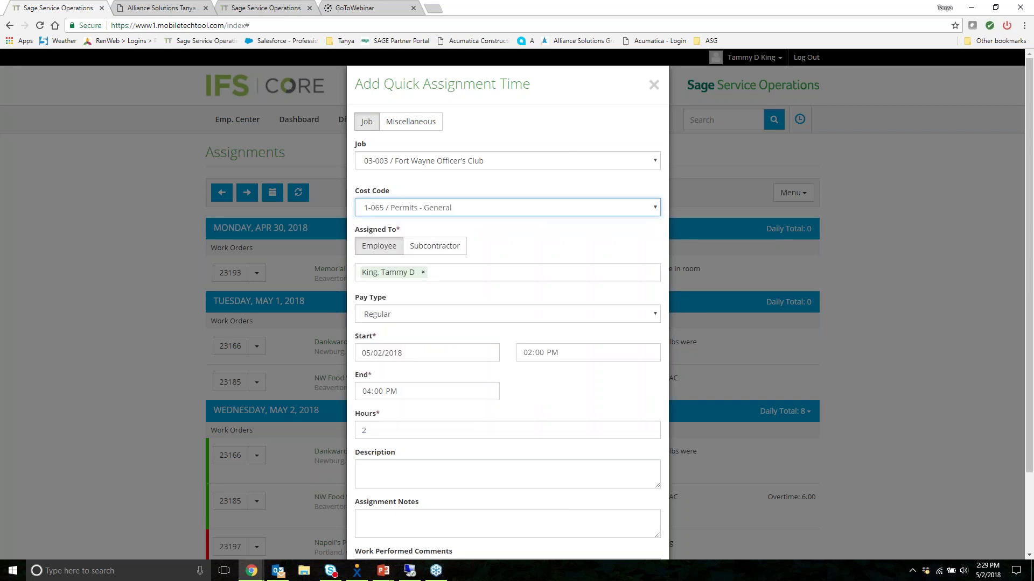
Add the first and third employees offered to the assignment time, set its hours to 3, and save the entry.
left_click(451, 271)
left_click(424, 293)
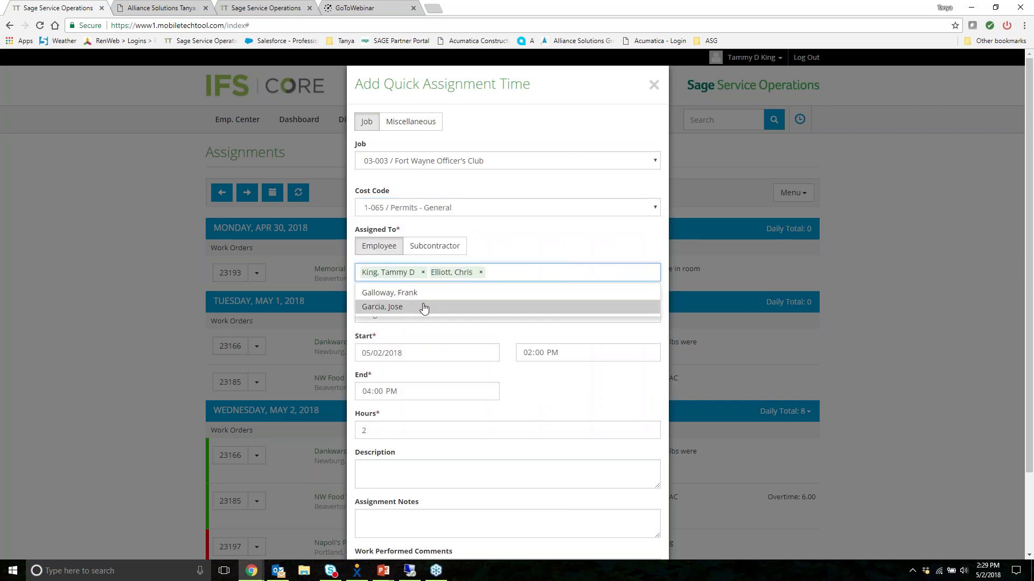
left_click(422, 306)
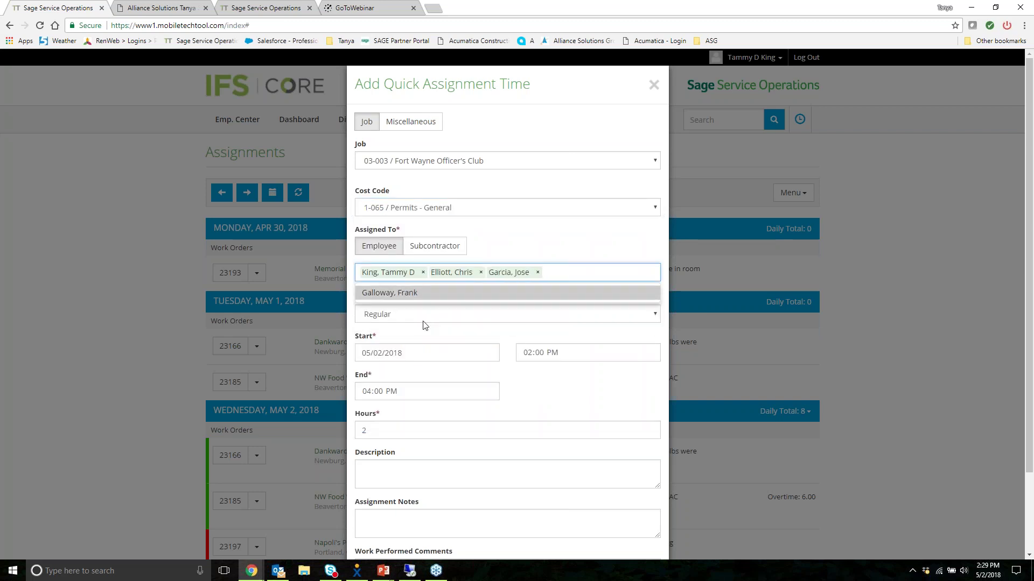
left_click(530, 397)
double_click(365, 434)
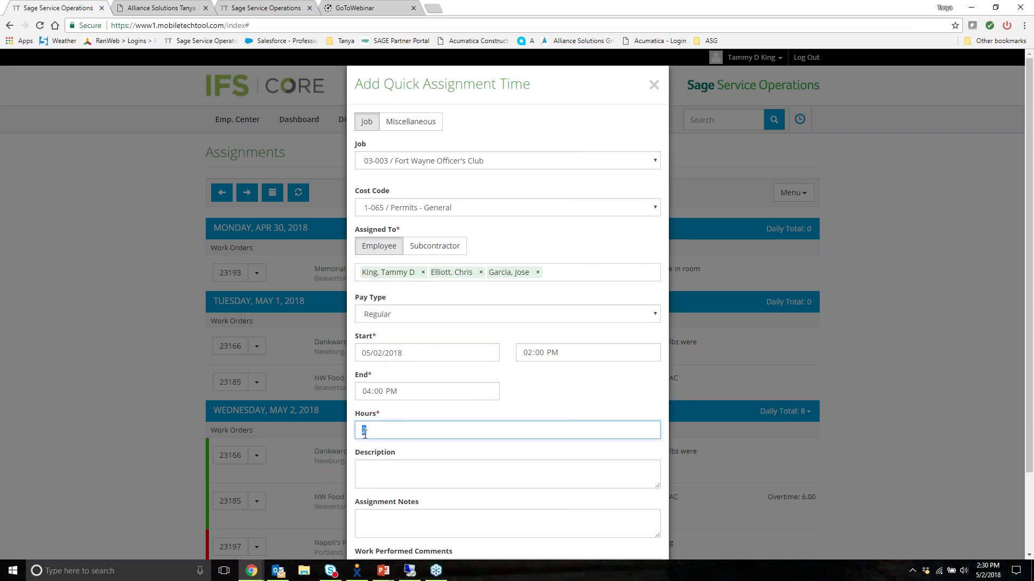
type("3")
left_click(390, 464)
scroll(421, 436, "down", 2)
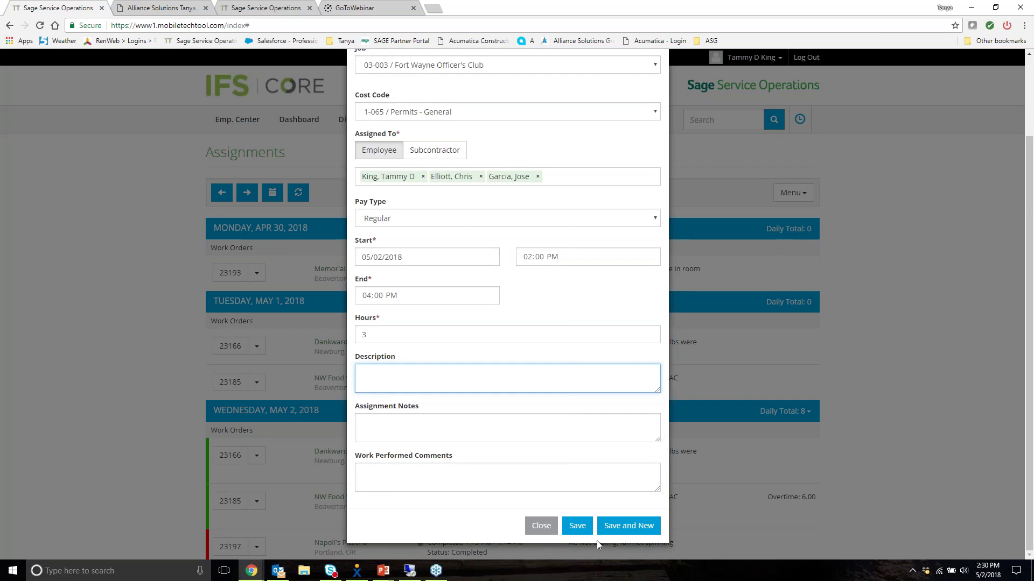
left_click(577, 526)
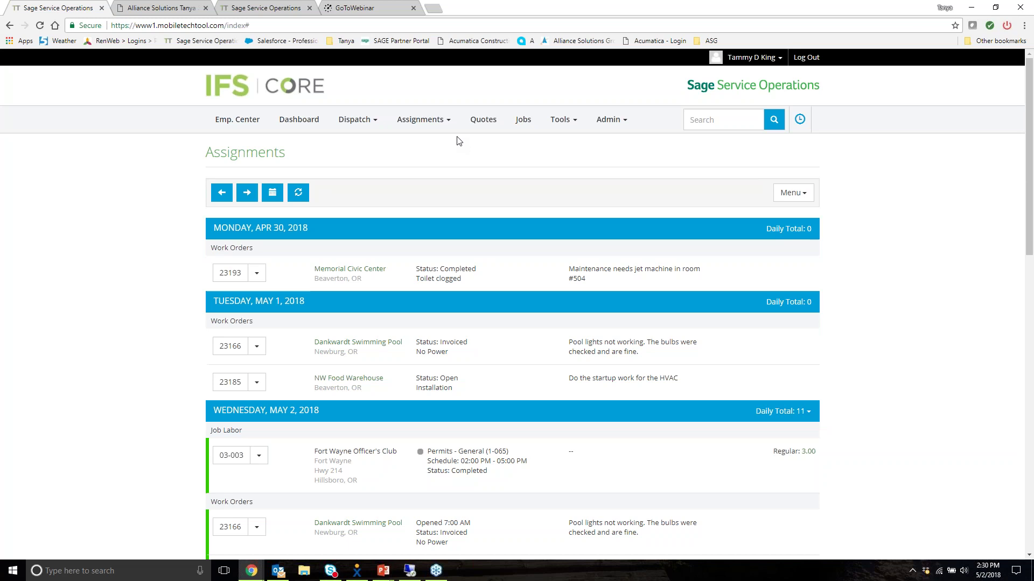
Open Time Review and examine the entries grouped by employee, including their submission status and the step status legend.
left_click(558, 120)
left_click(556, 141)
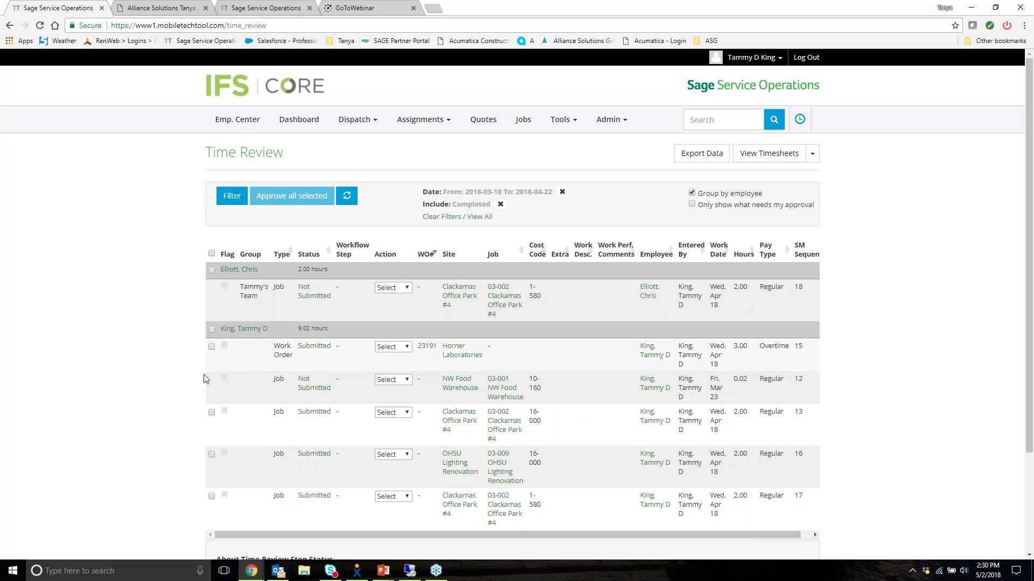
scroll(183, 391, "down", 1)
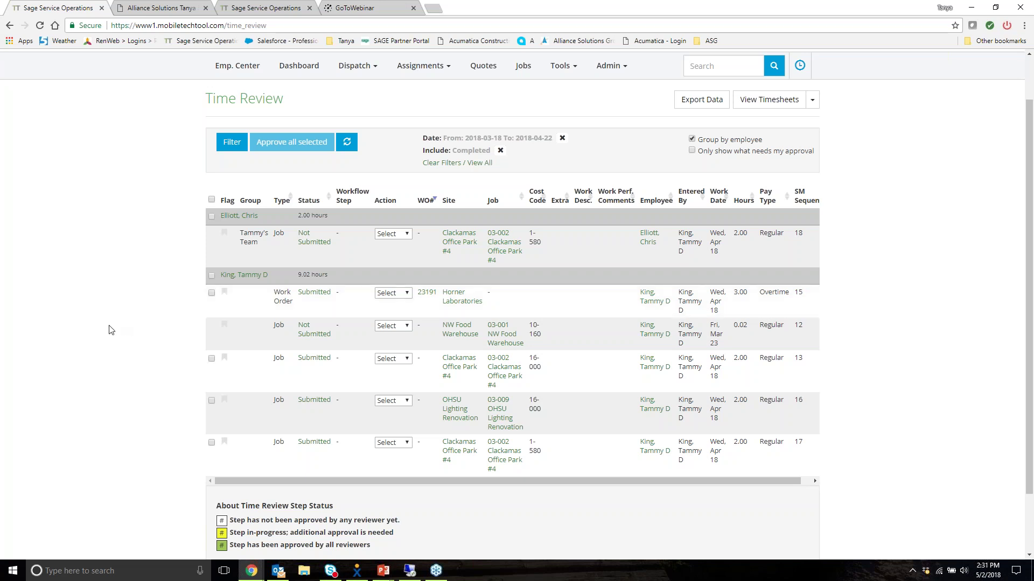
scroll(111, 330, "up", 1)
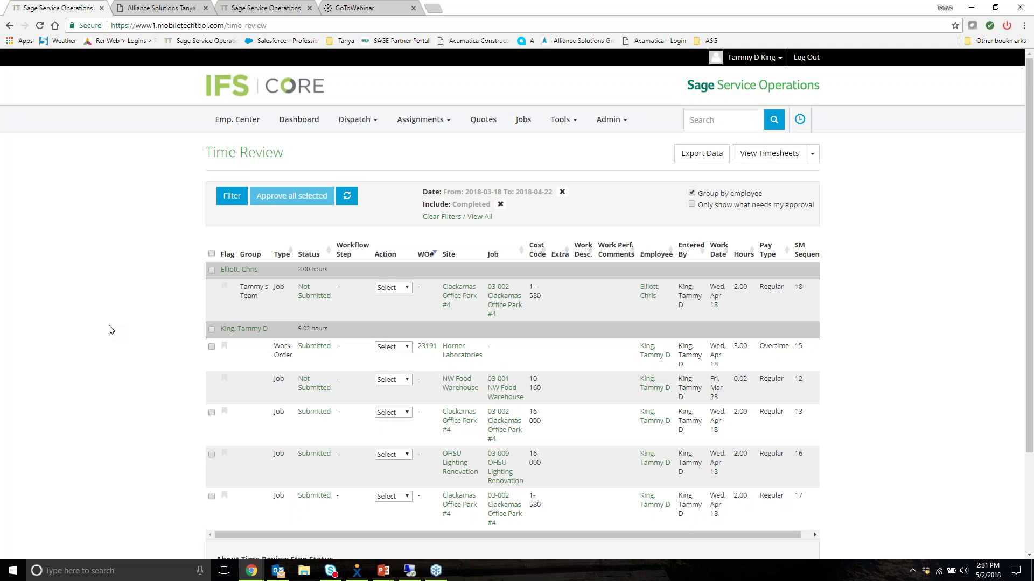